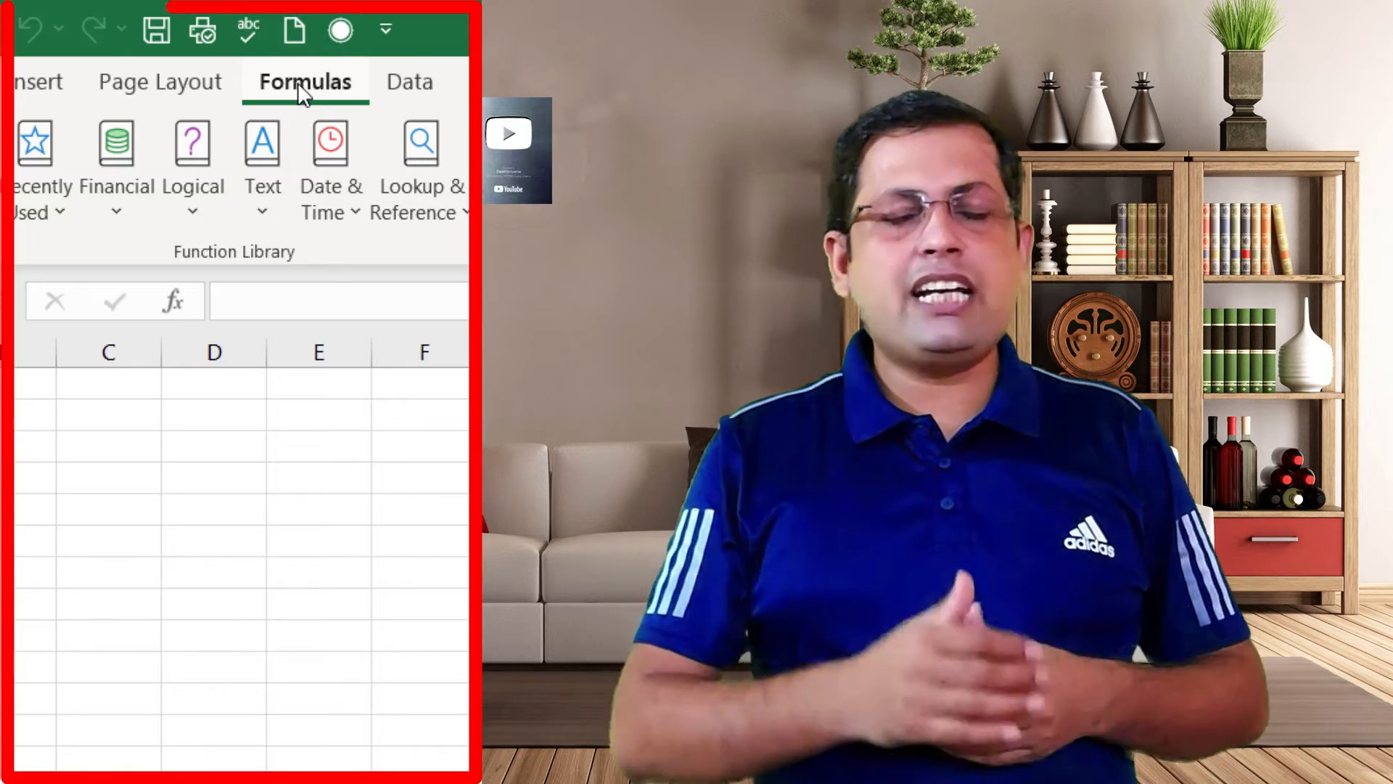
click(193, 211)
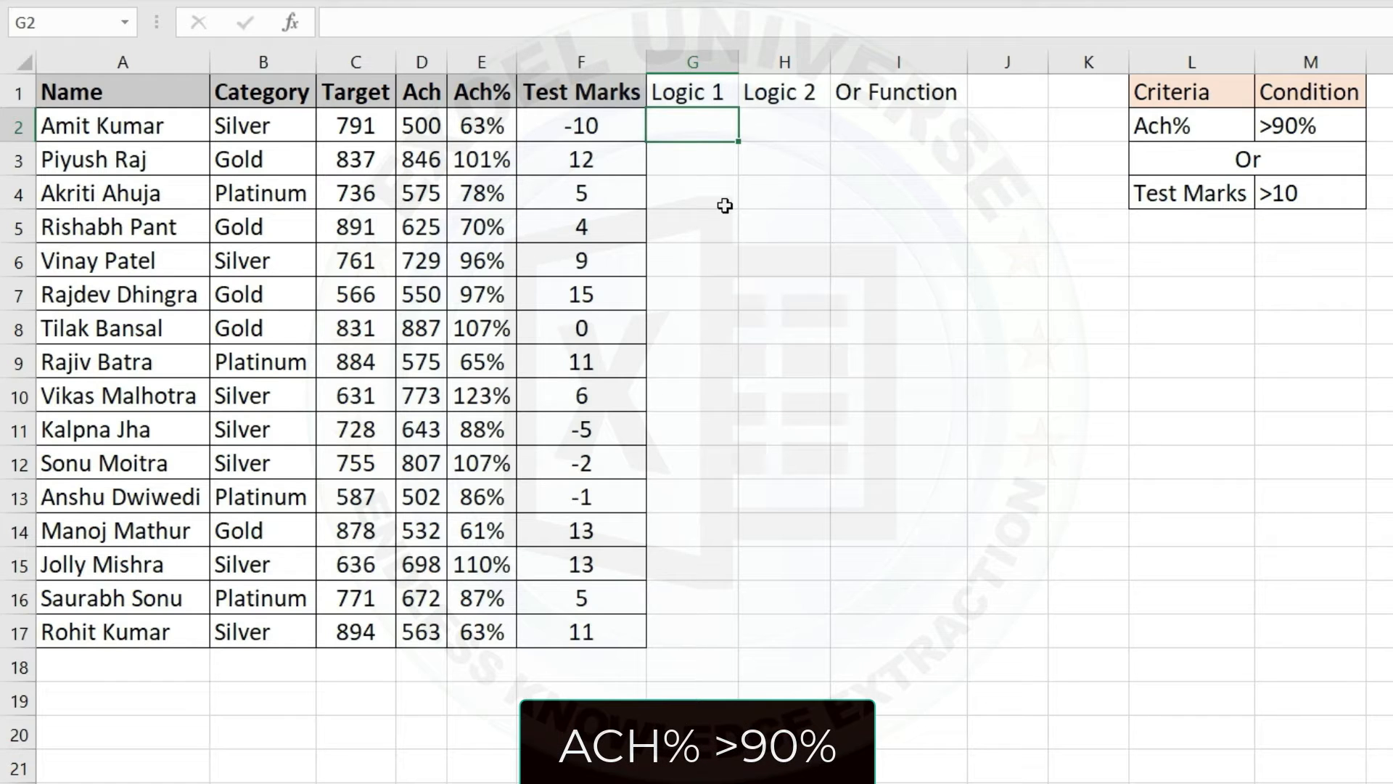
- In G2 under Logic 1, test the achievement percentage with =E2>90% and fill the formula down to G17
text(=)
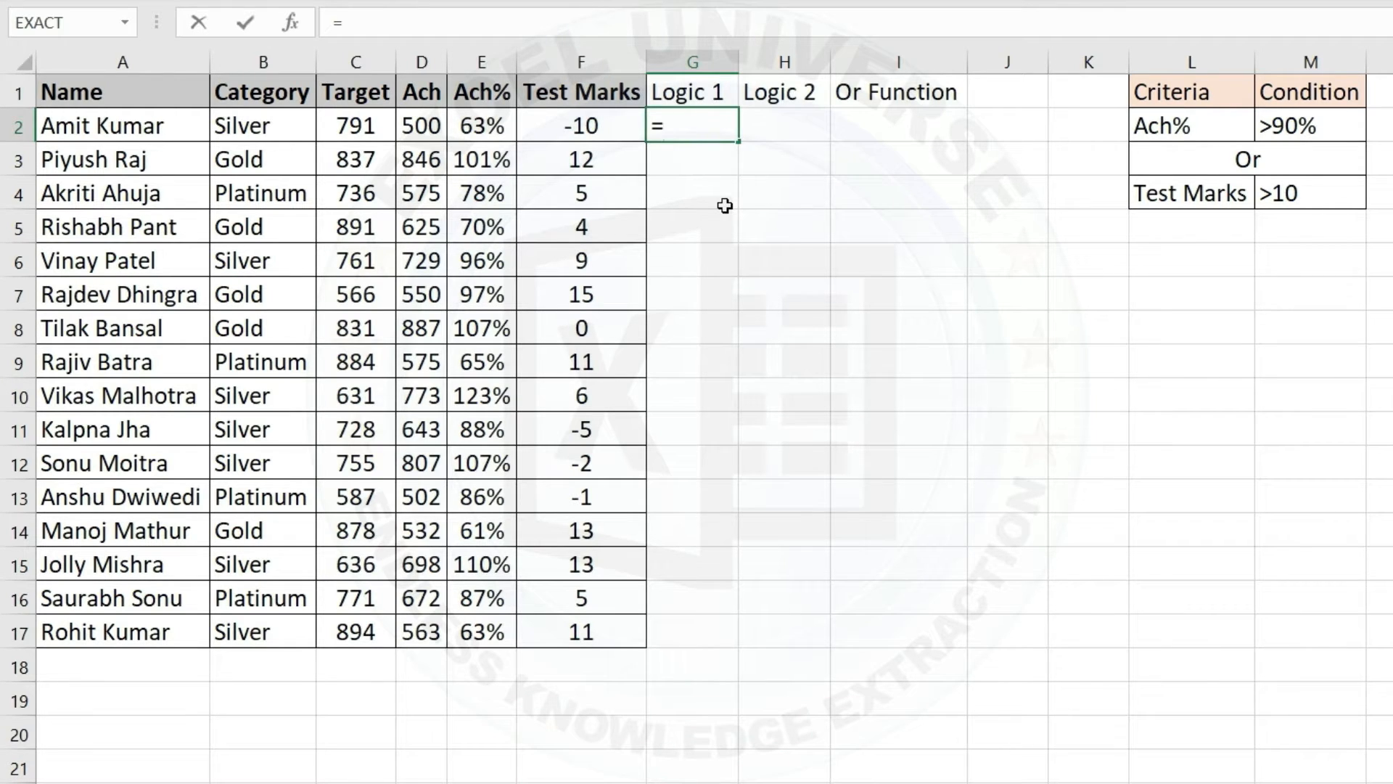
click(477, 129)
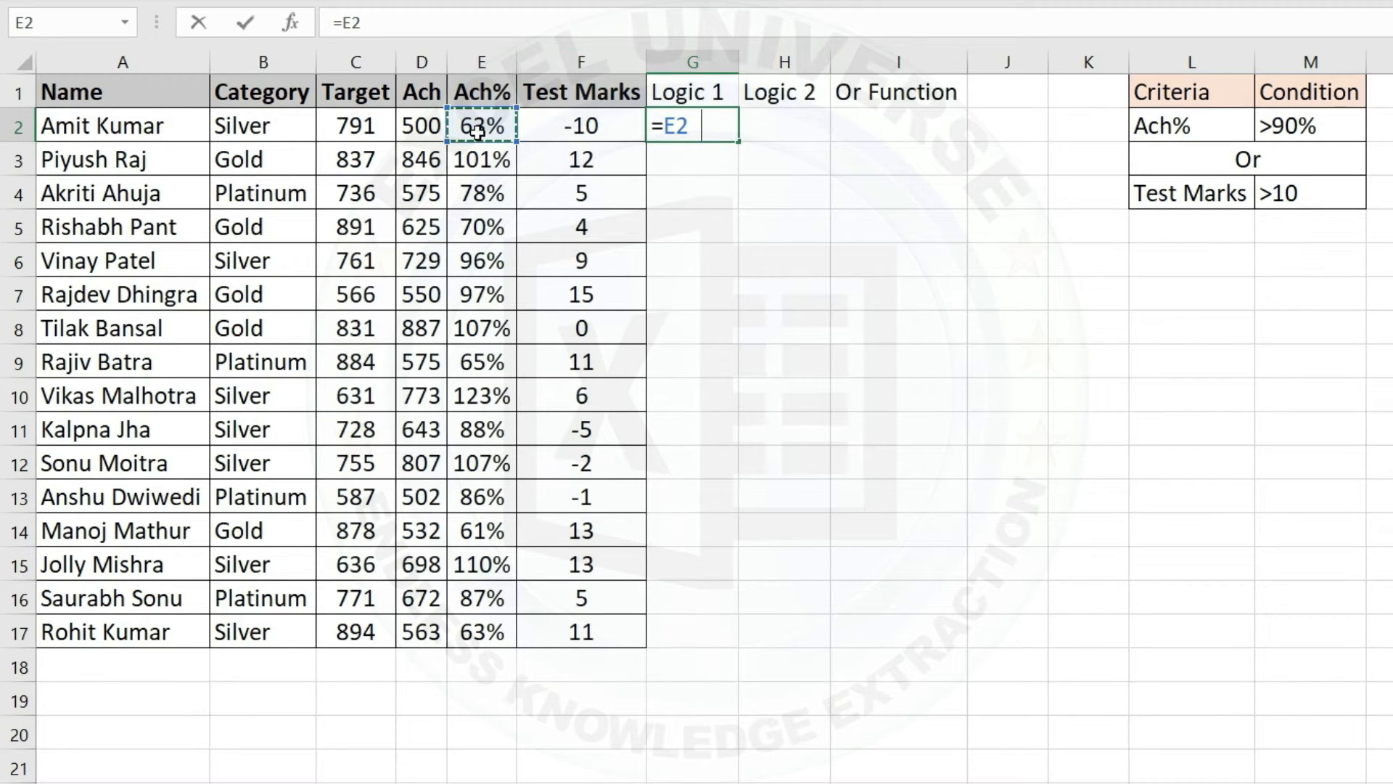
text(>90%)
key(Return)
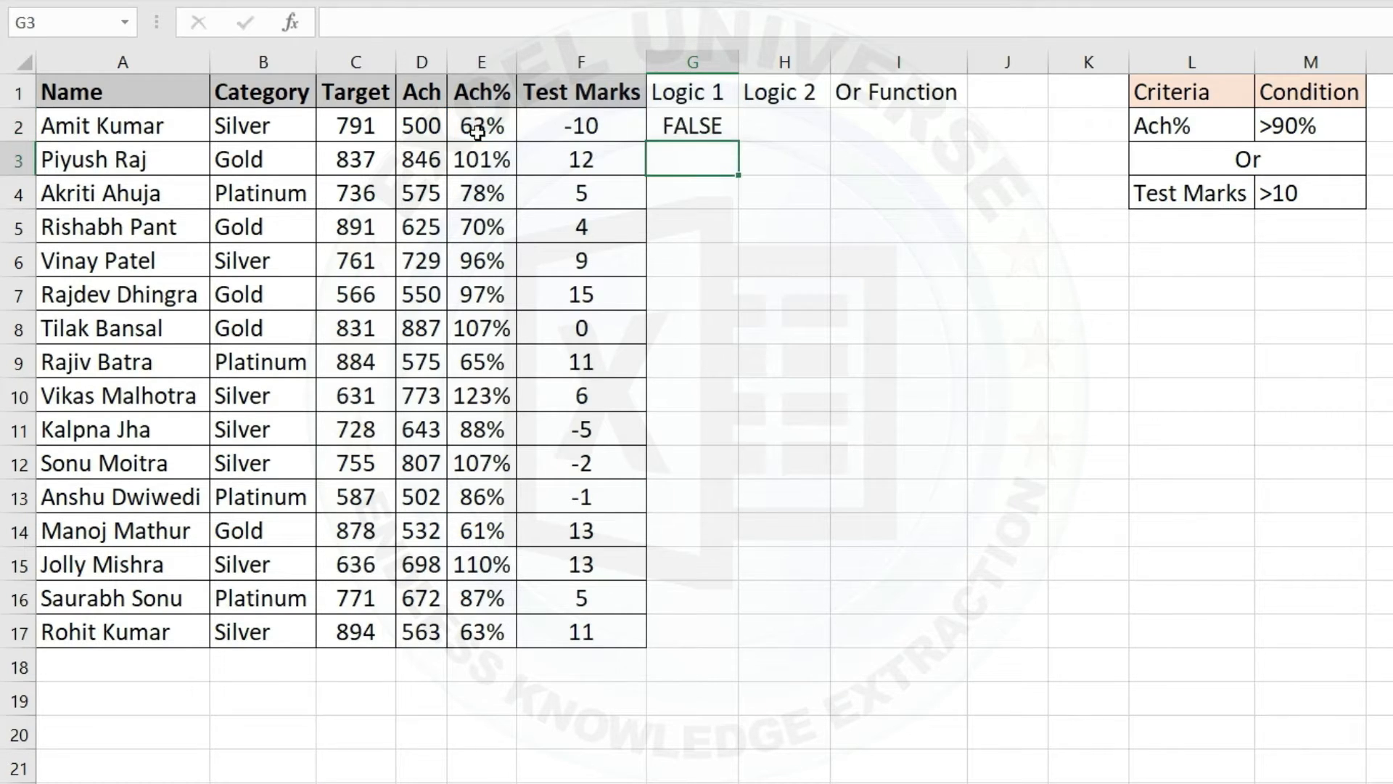
click(693, 127)
double_click(737, 142)
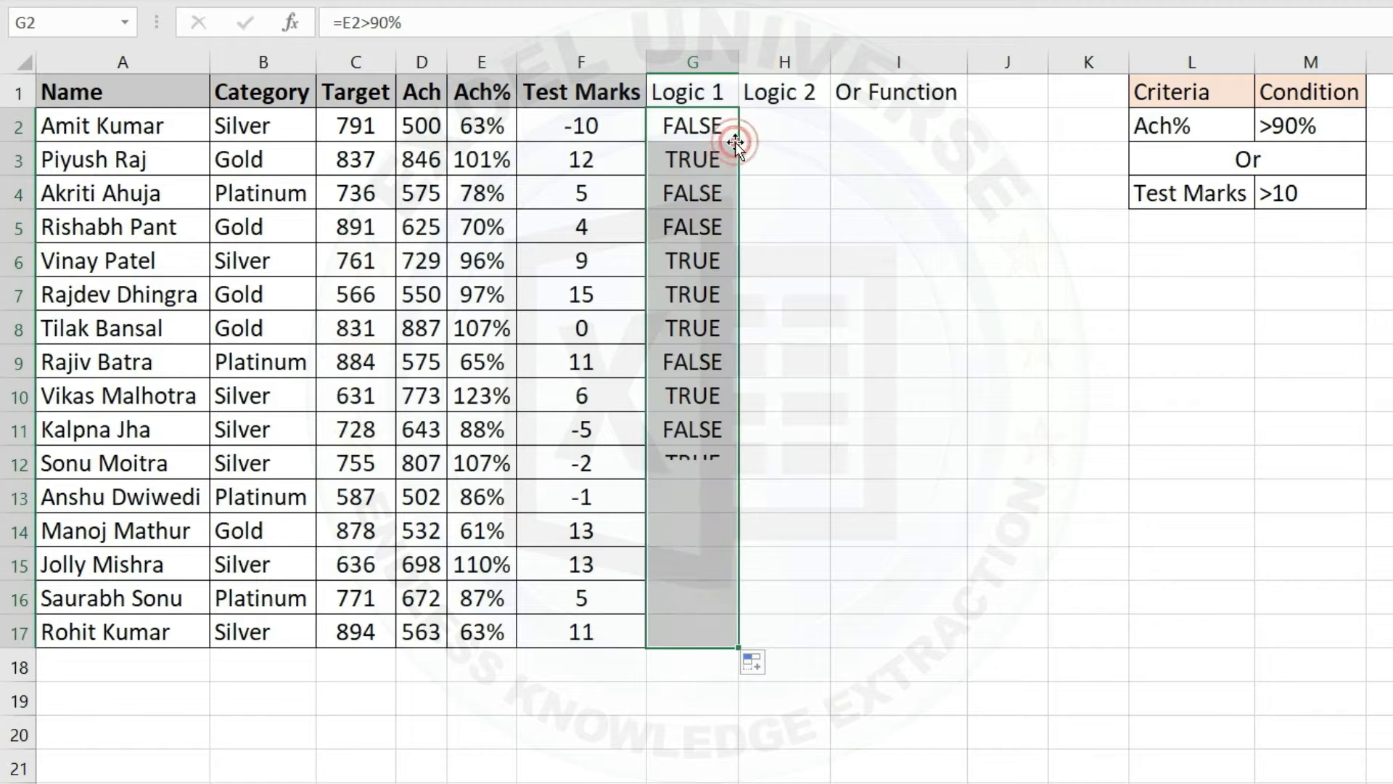
click(486, 159)
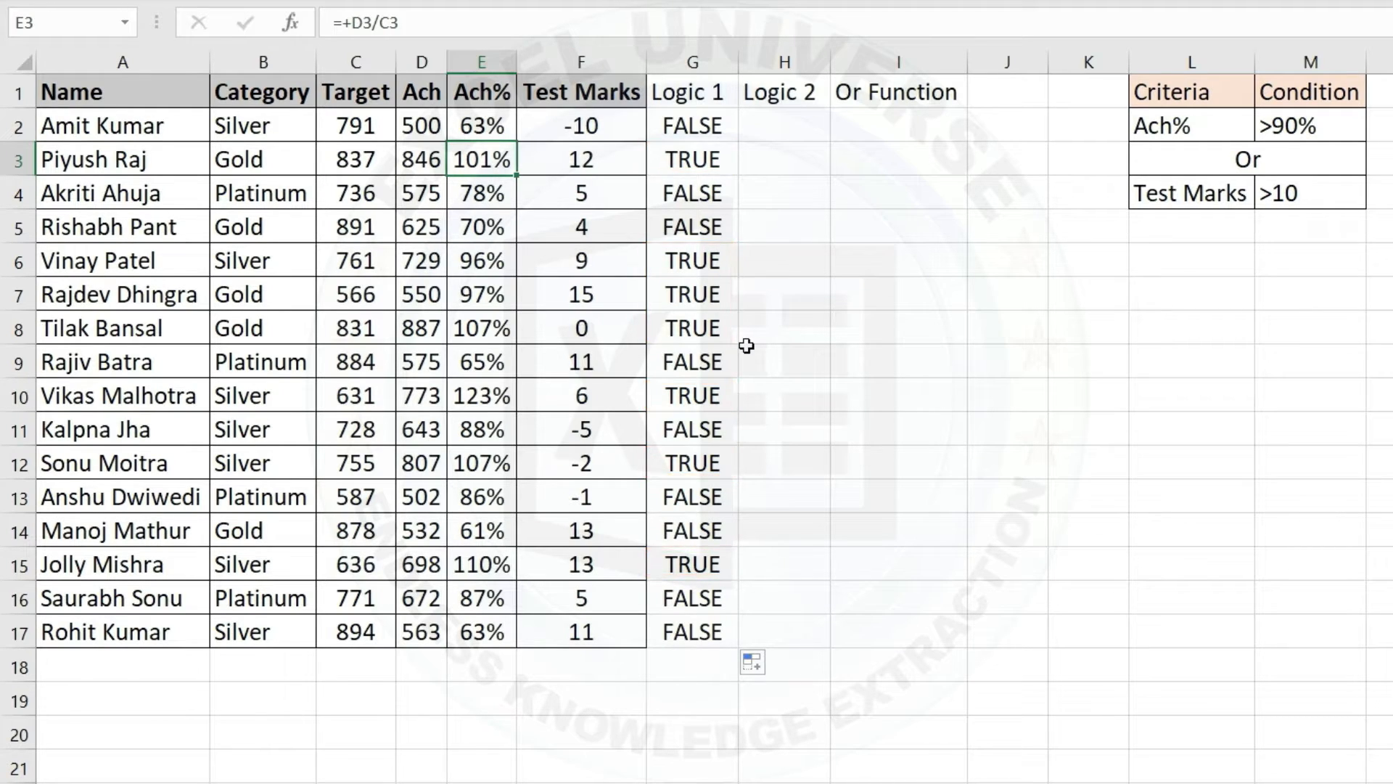
- In H2 under Logic 2, test the test marks with =F2>10 and fill the formula down to H17
click(790, 122)
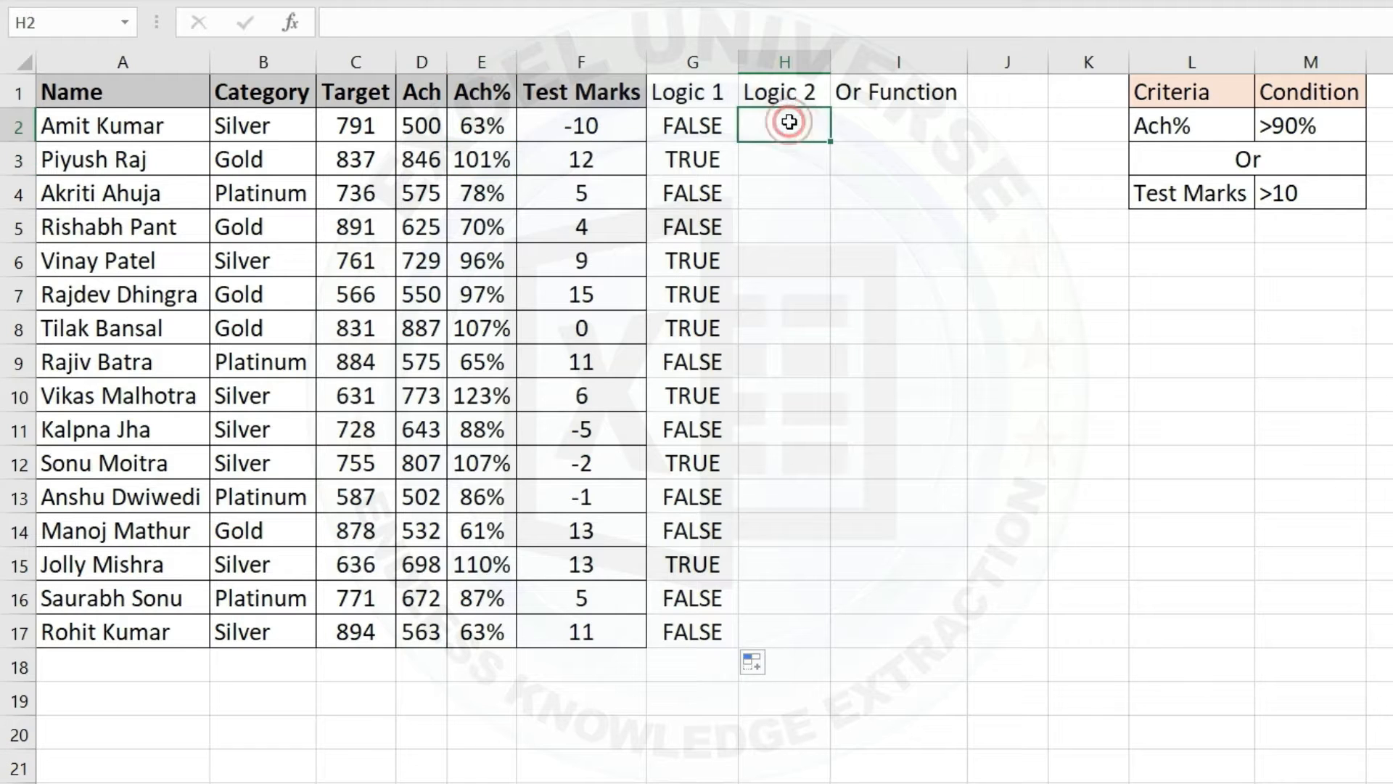
text(=)
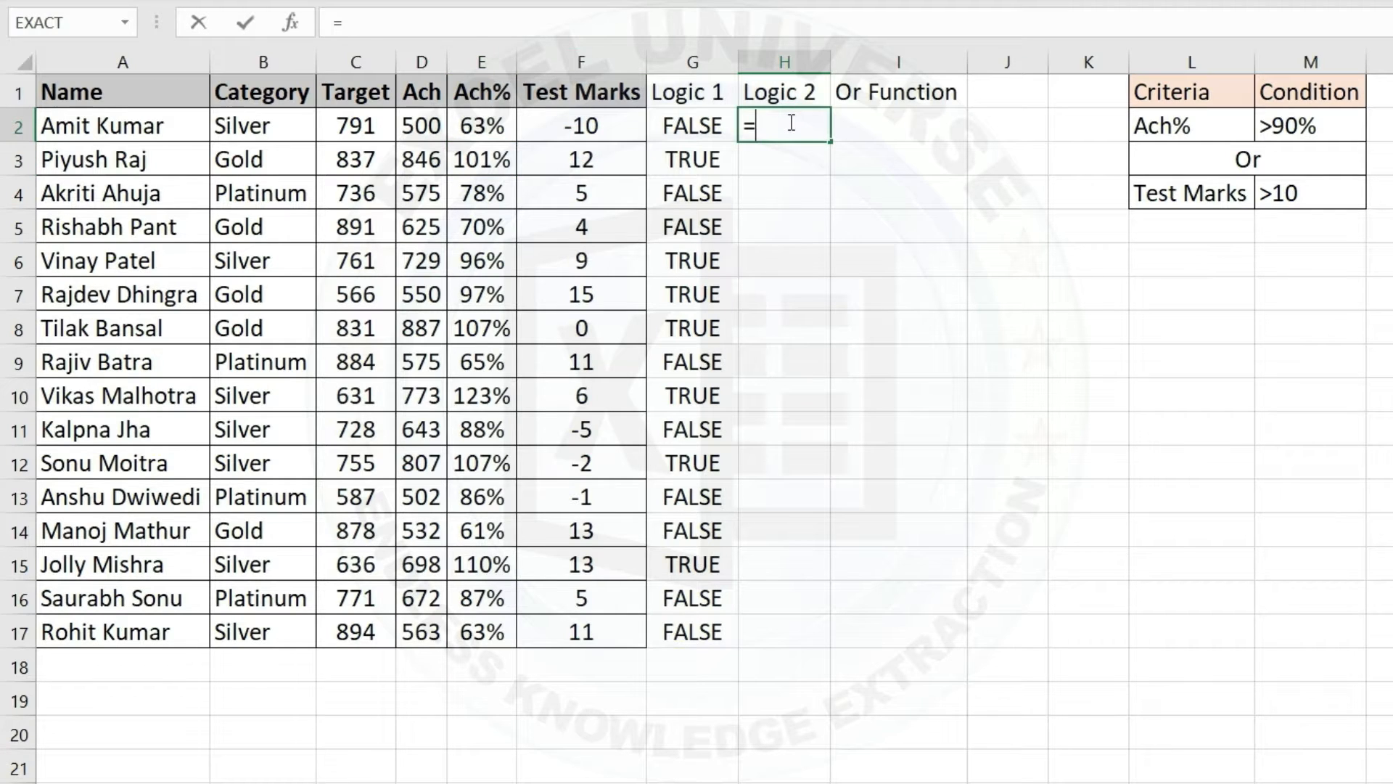
click(596, 122)
text(>10)
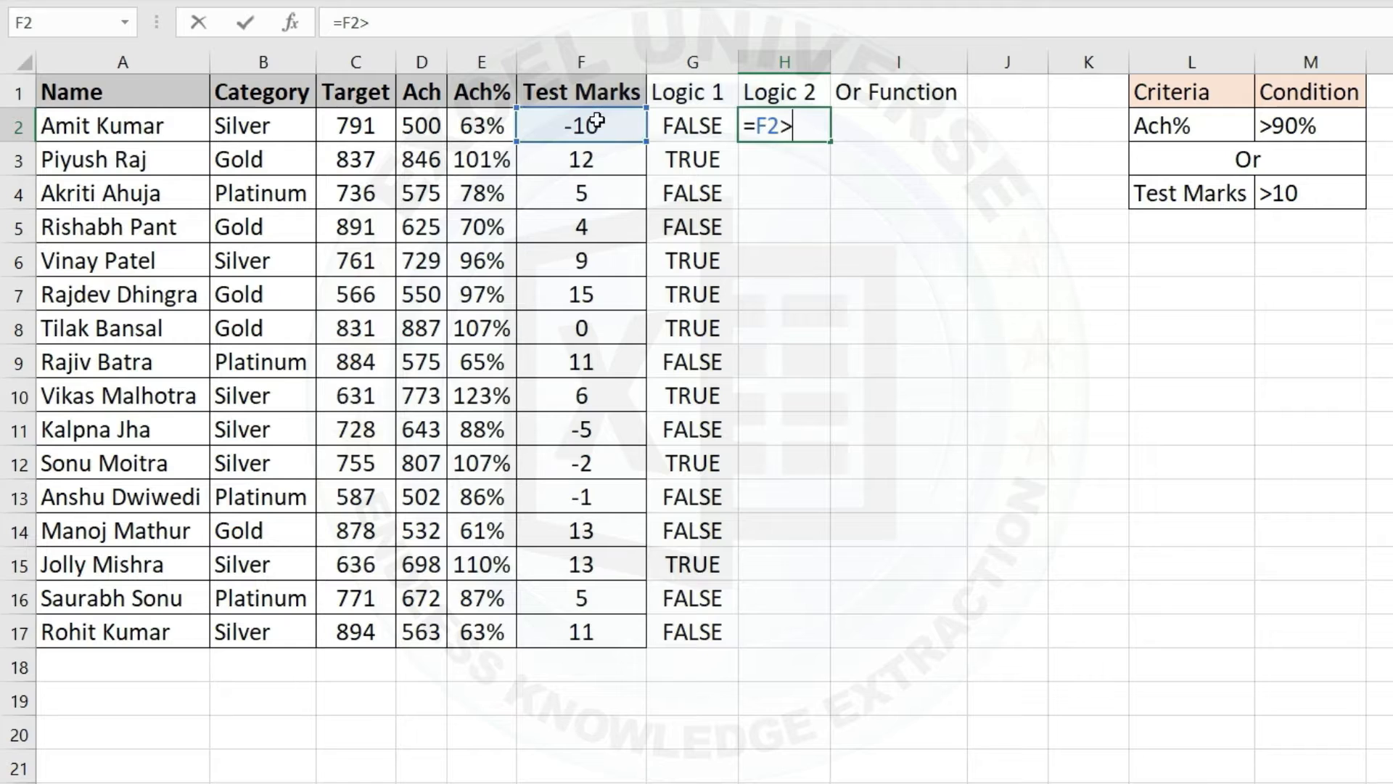
key(Return)
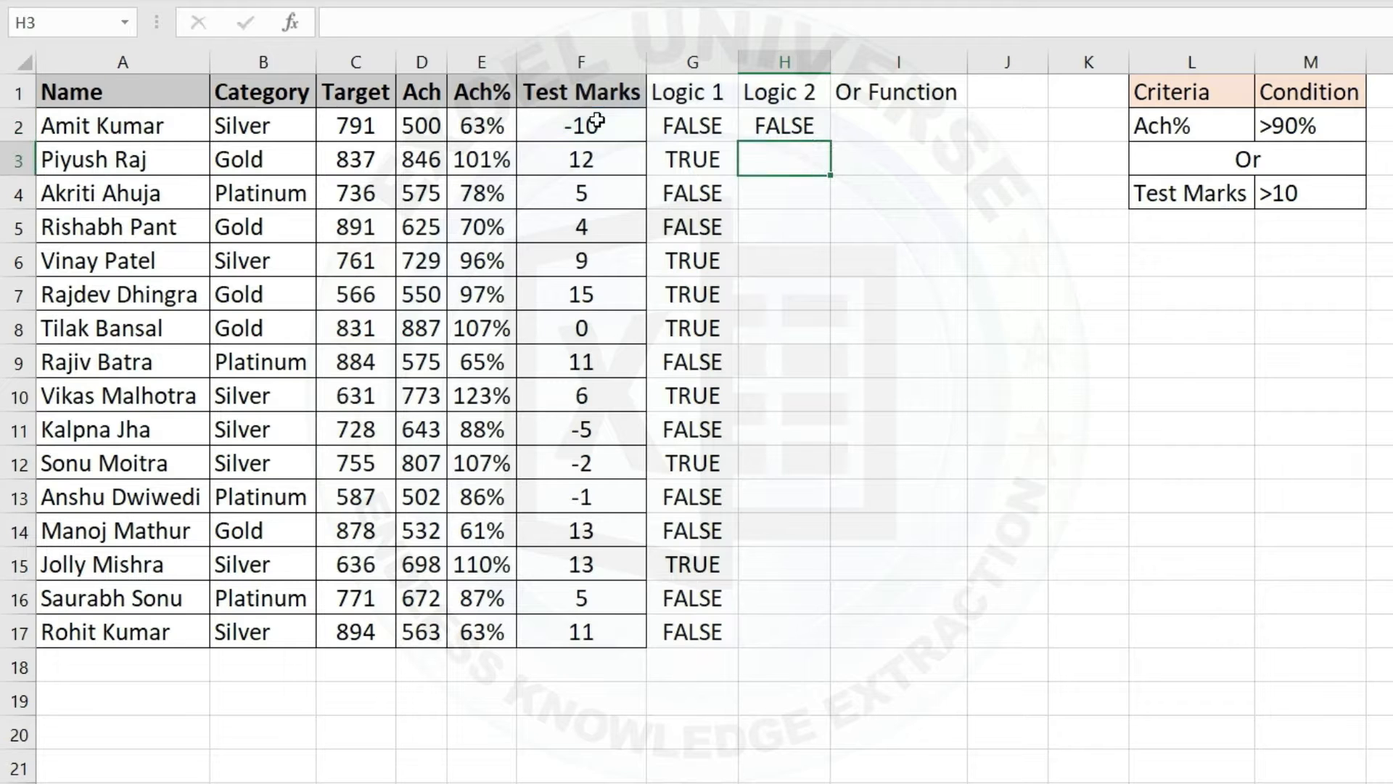
click(771, 122)
double_click(835, 143)
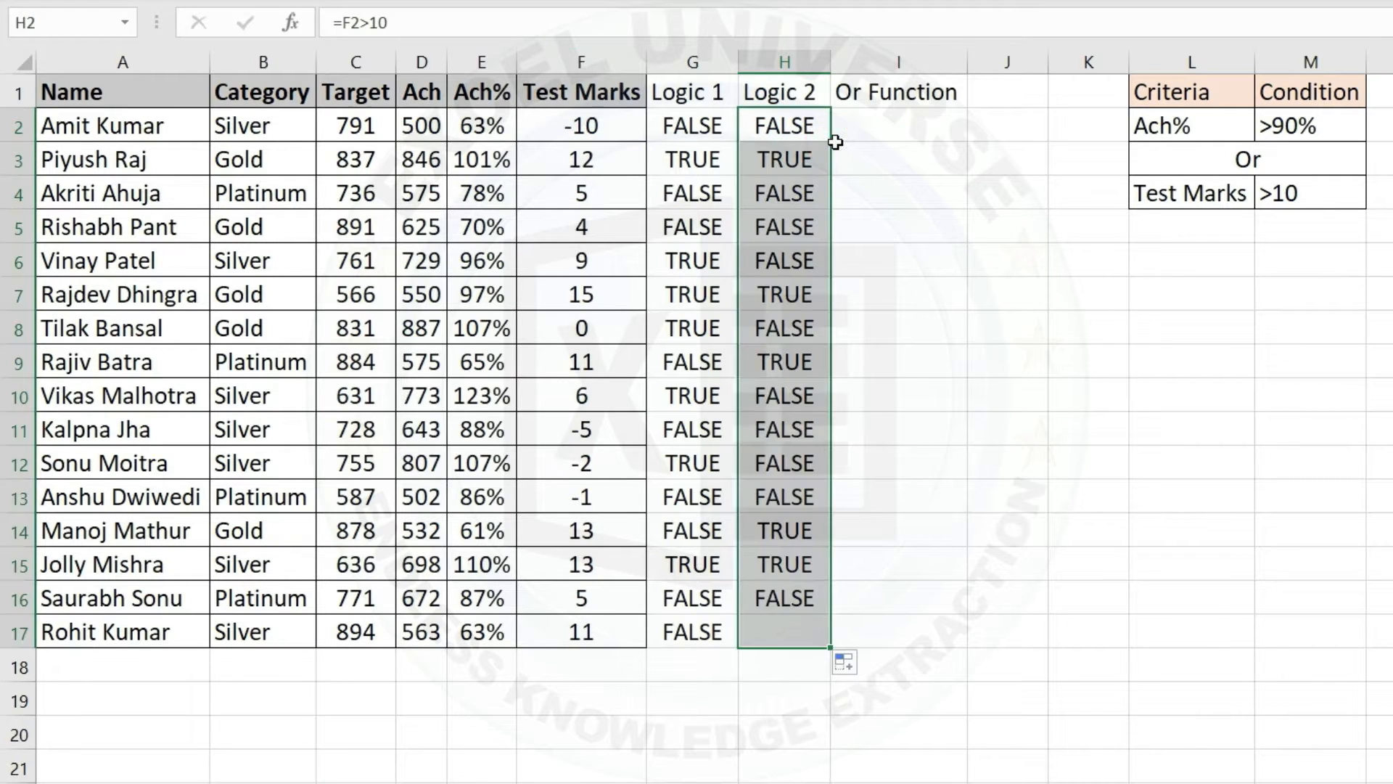
click(769, 127)
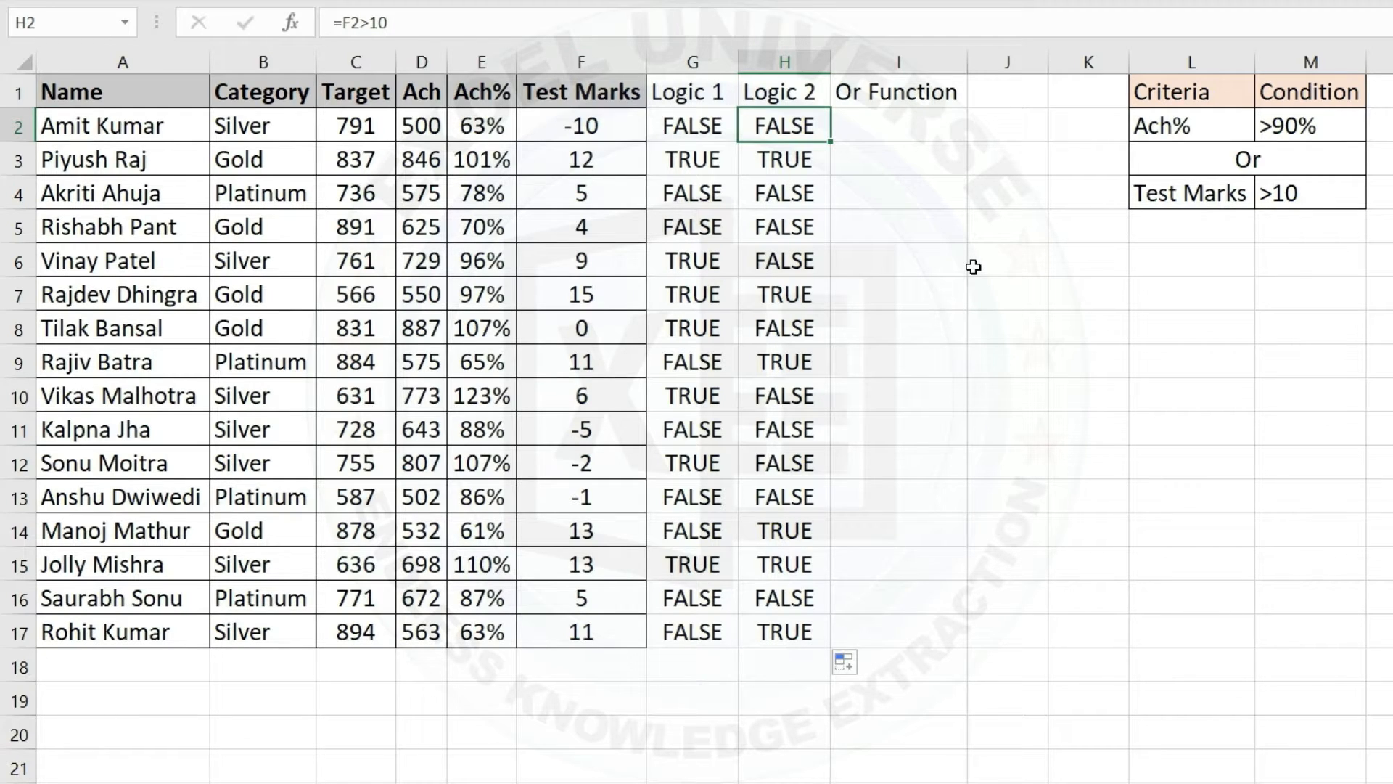
- Start an OR function in I2 through its function arguments, with E2>90% as the first logical condition
click(882, 129)
text(=or)
key(Tab)
text())
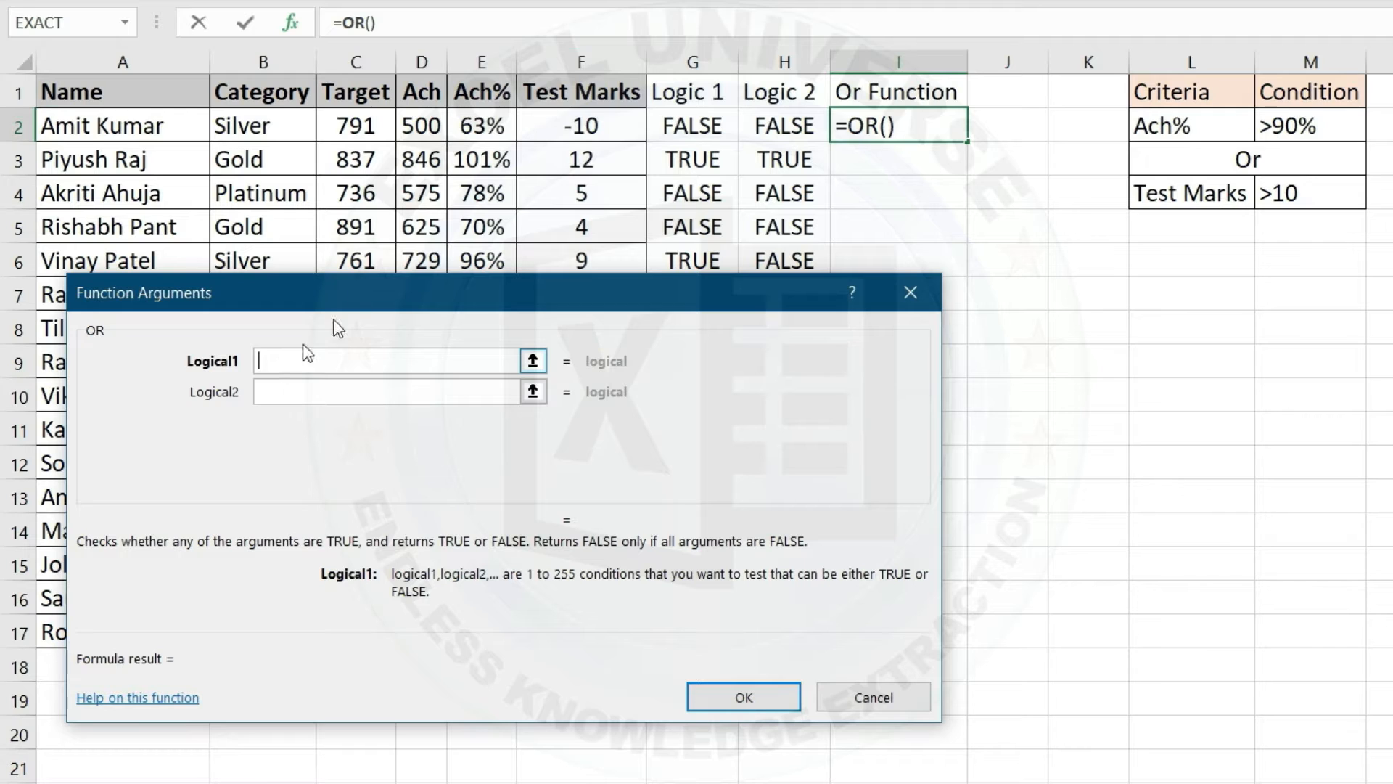
click(481, 127)
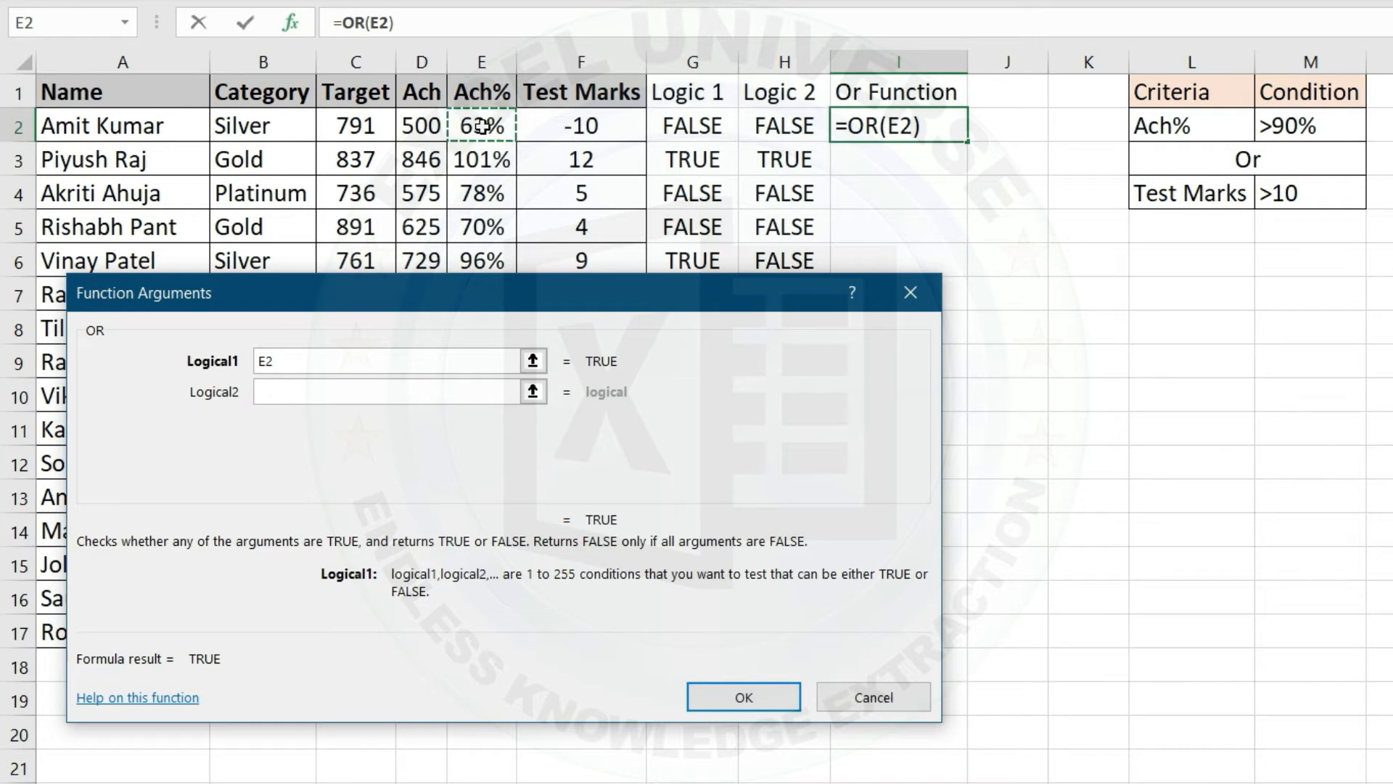
text(>90)
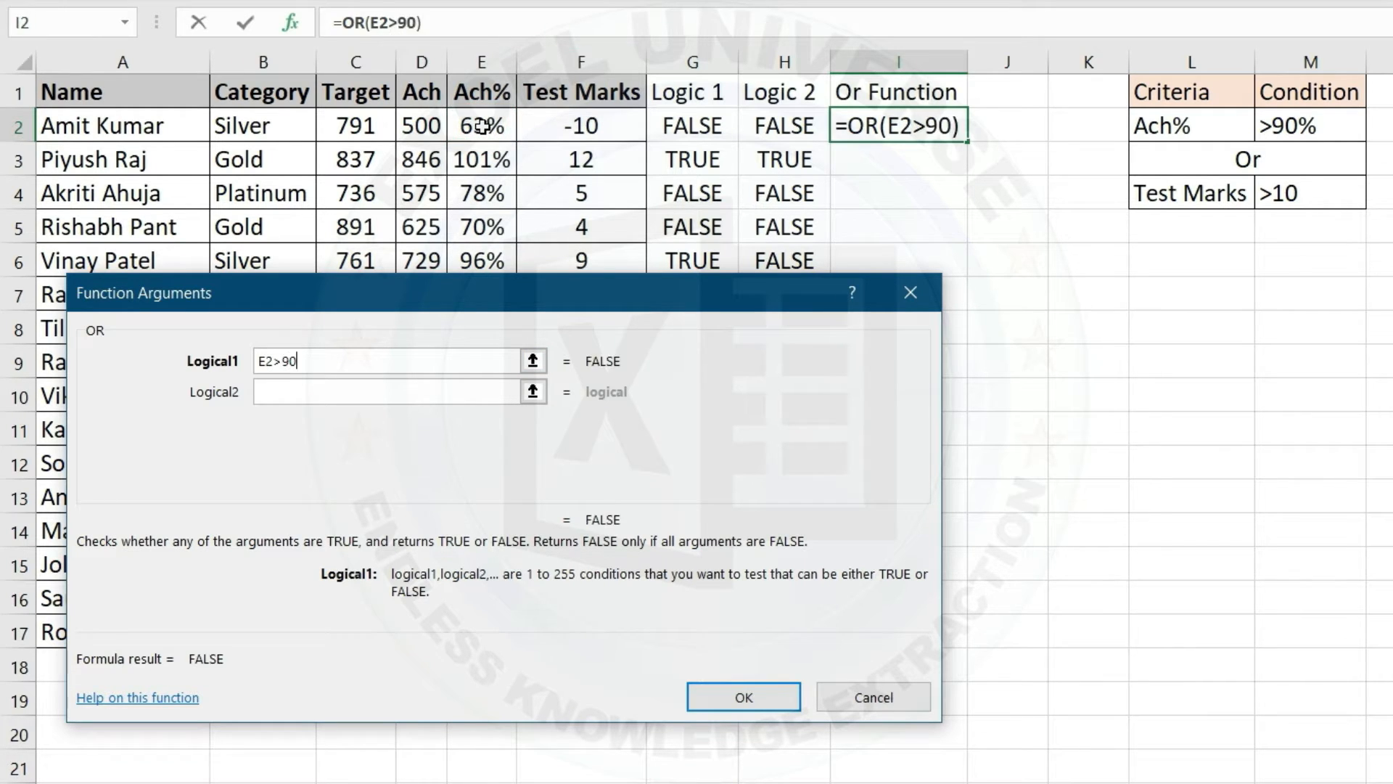
text(%)
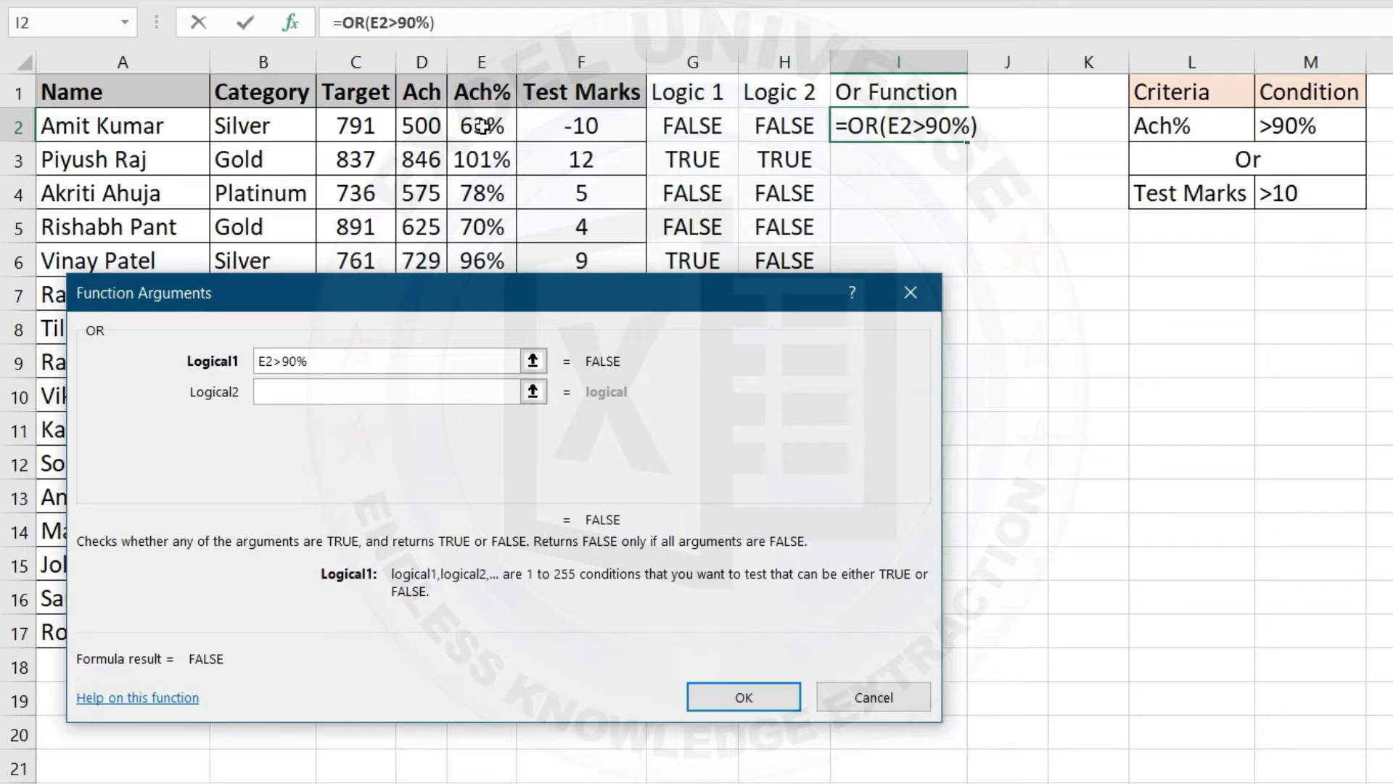
- Add F2>10 as the second logical condition of the OR function in I2 and fill the formula down to I17
click(330, 391)
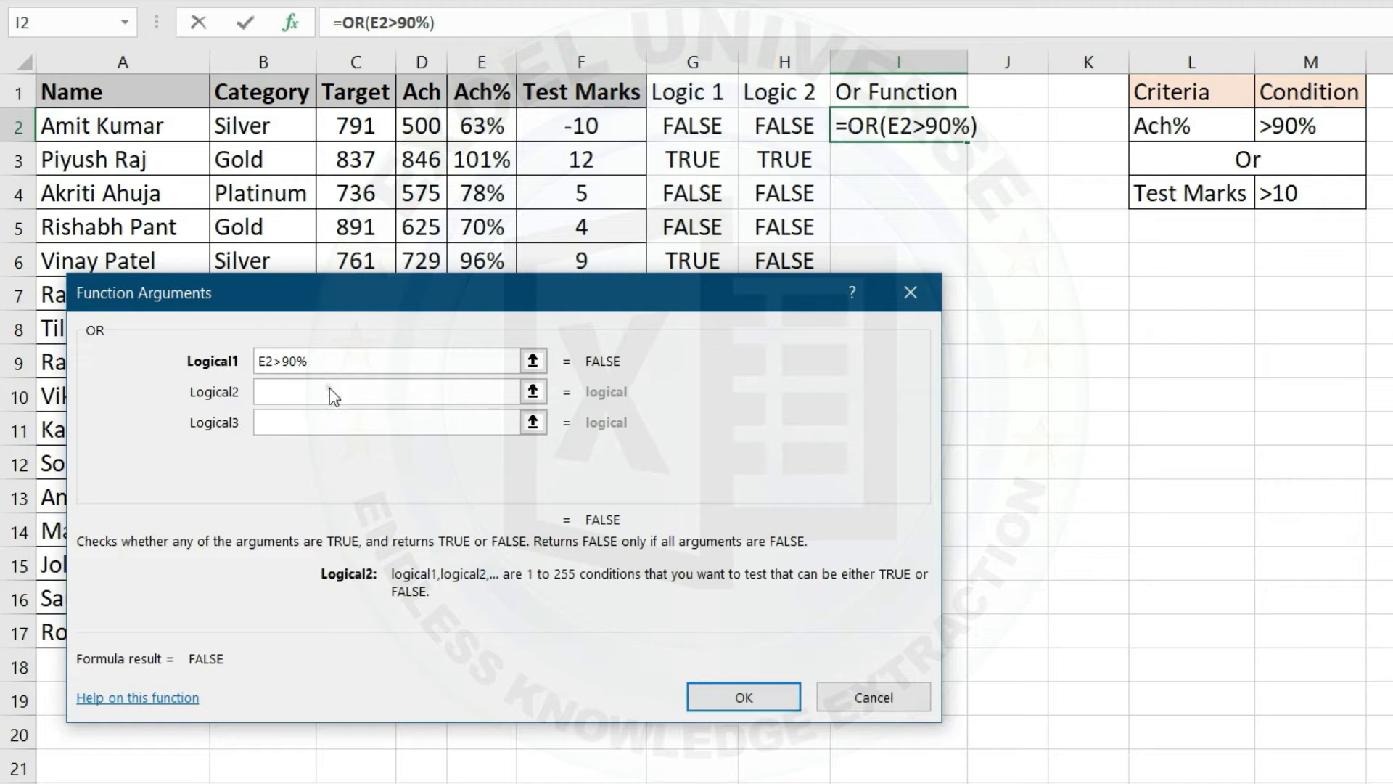
click(570, 126)
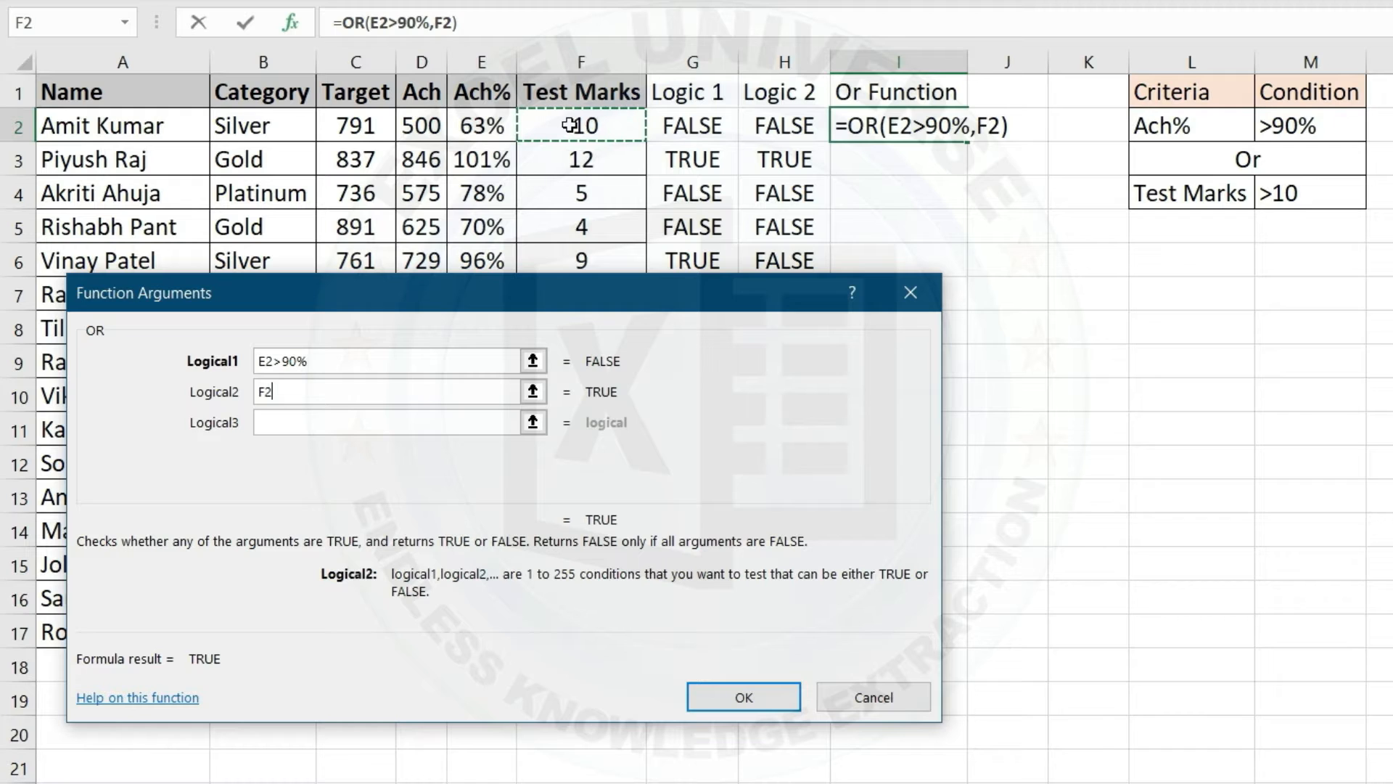
text(>10)
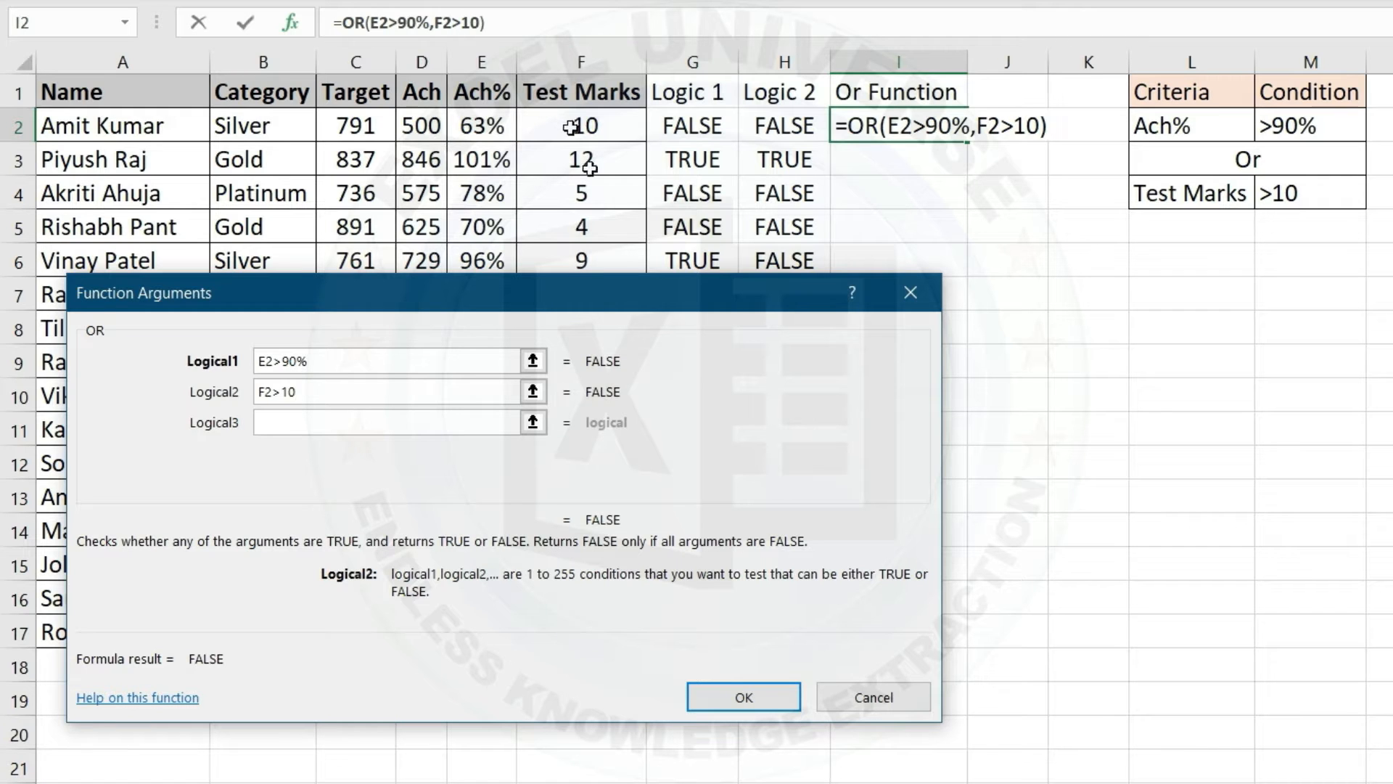
click(735, 698)
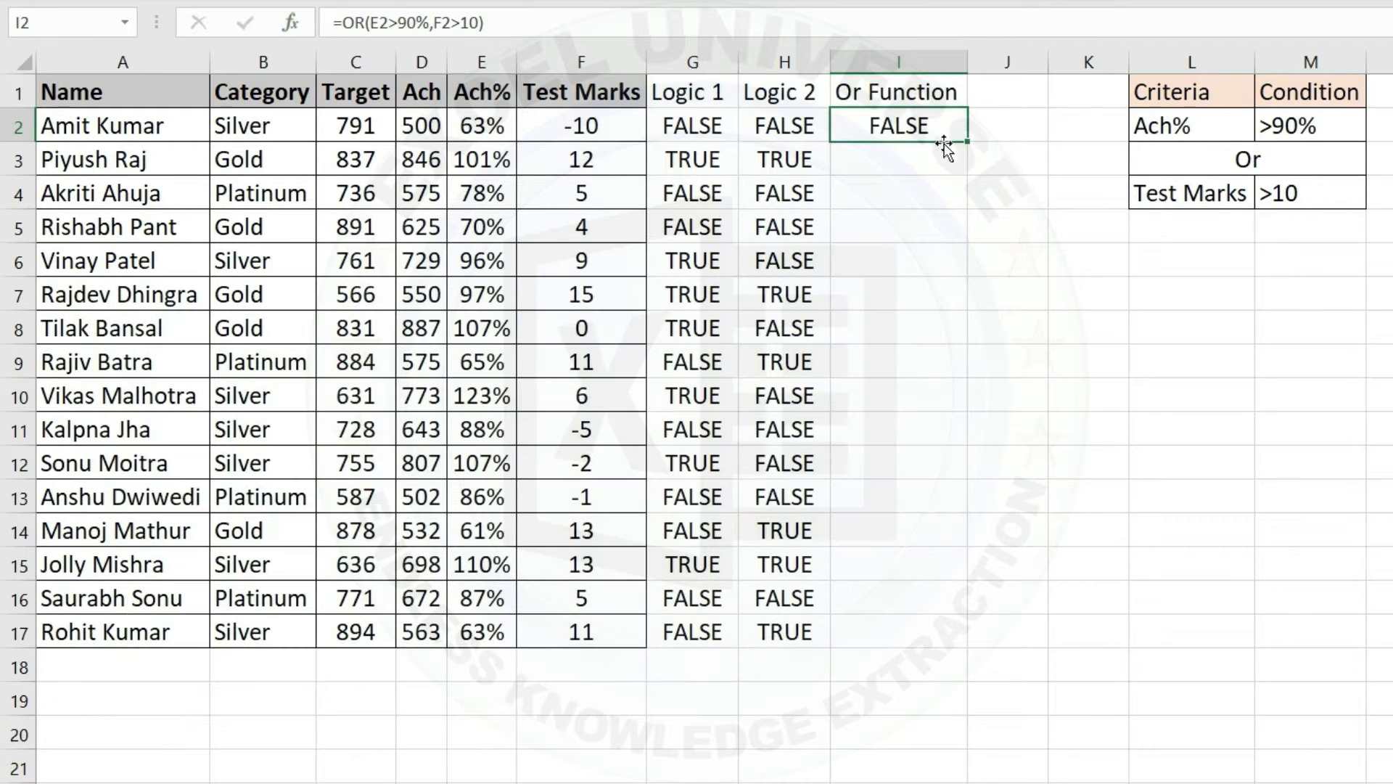
double_click(972, 138)
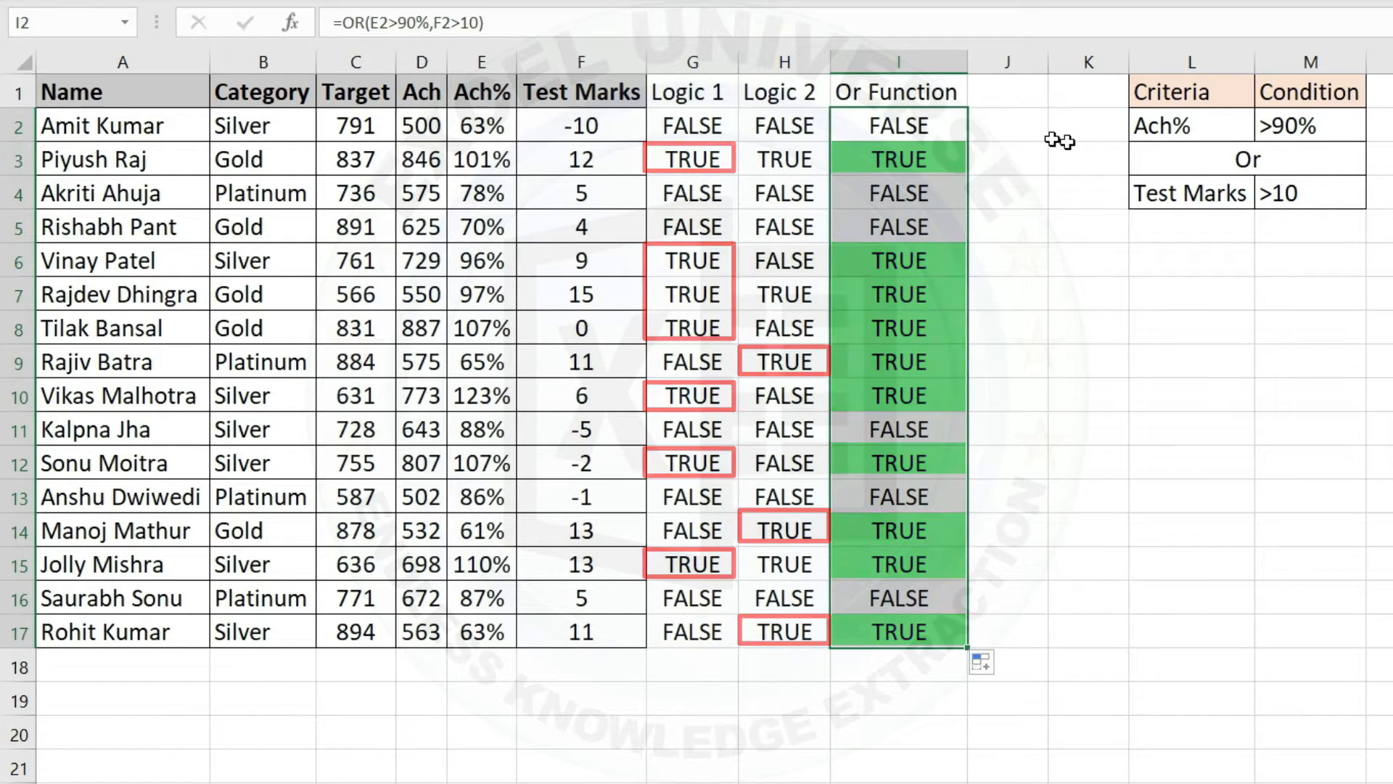
click(1004, 116)
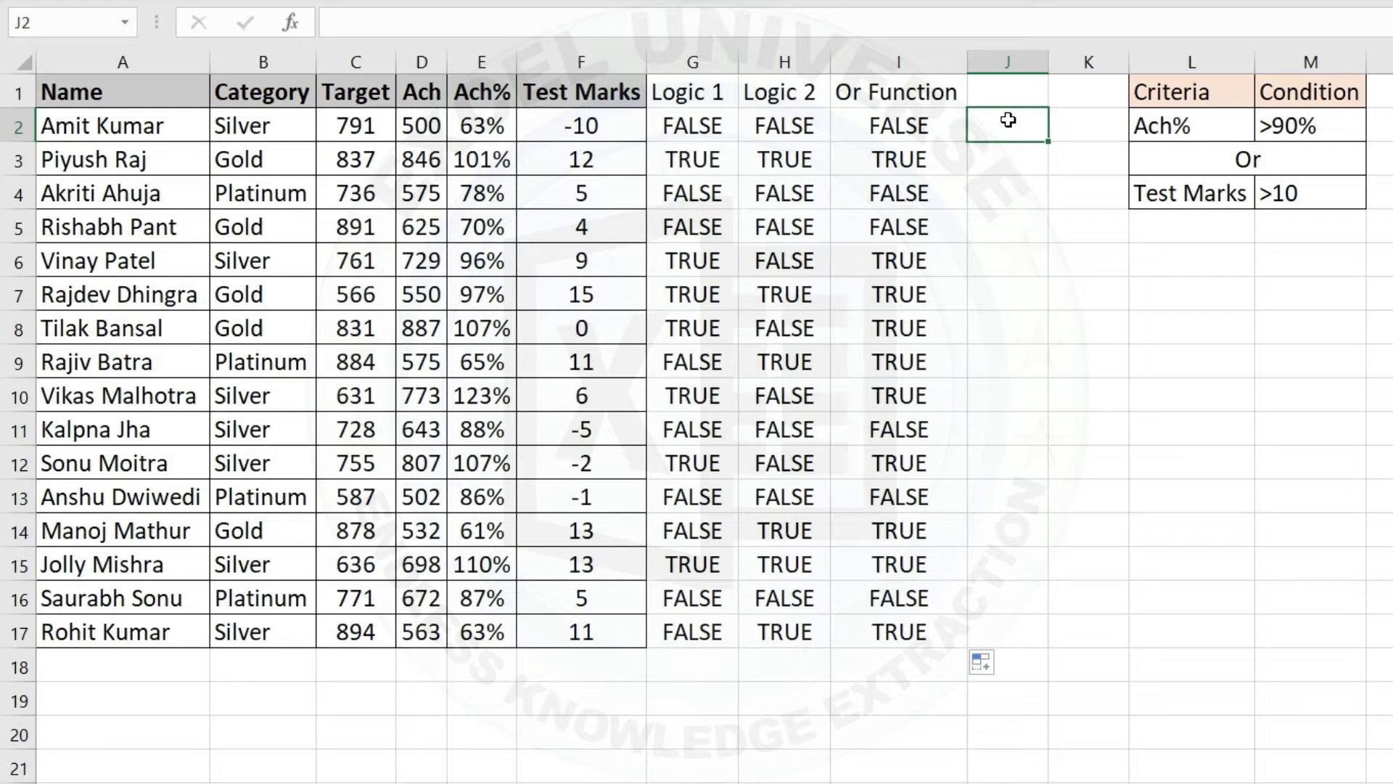
- Reopen the function arguments of the OR formula in I2 and examine the condition list down to Logical255
click(917, 122)
click(291, 22)
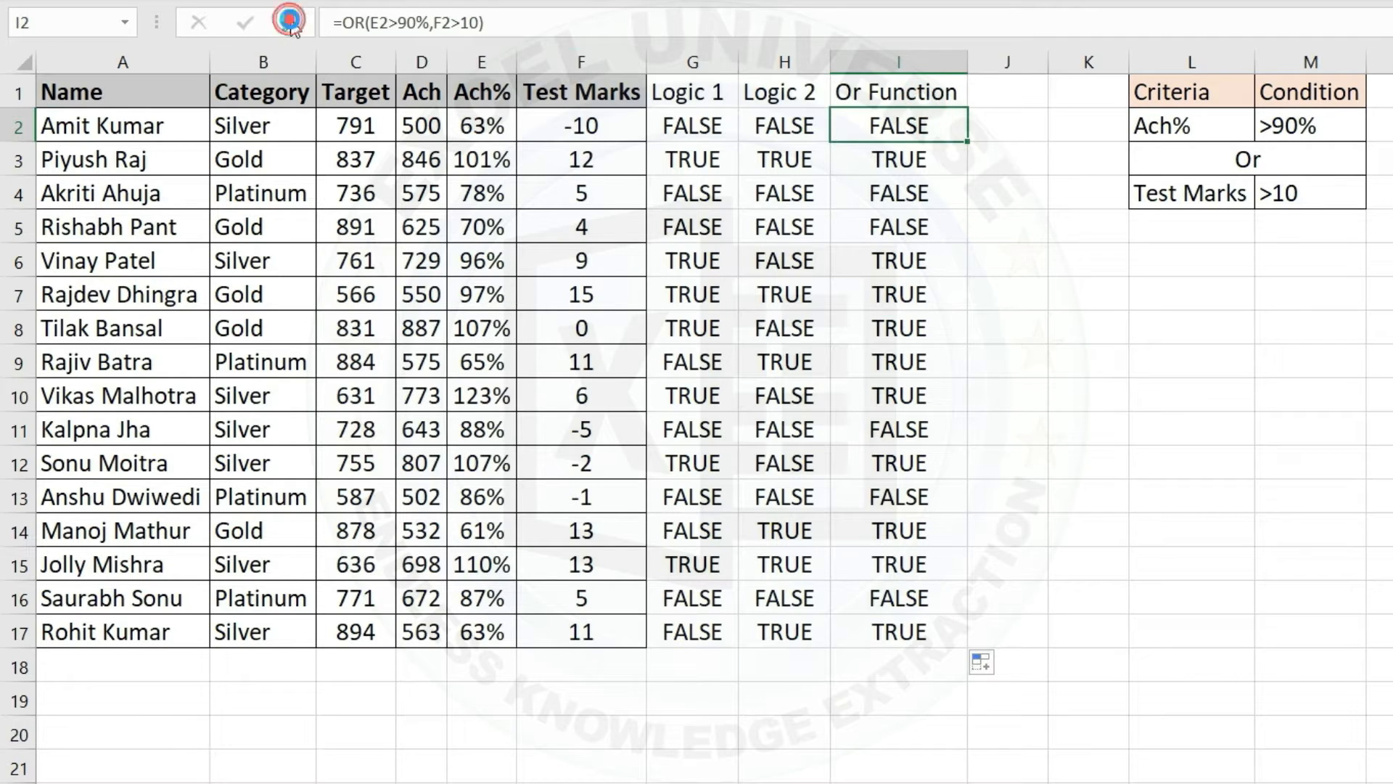
click(439, 384)
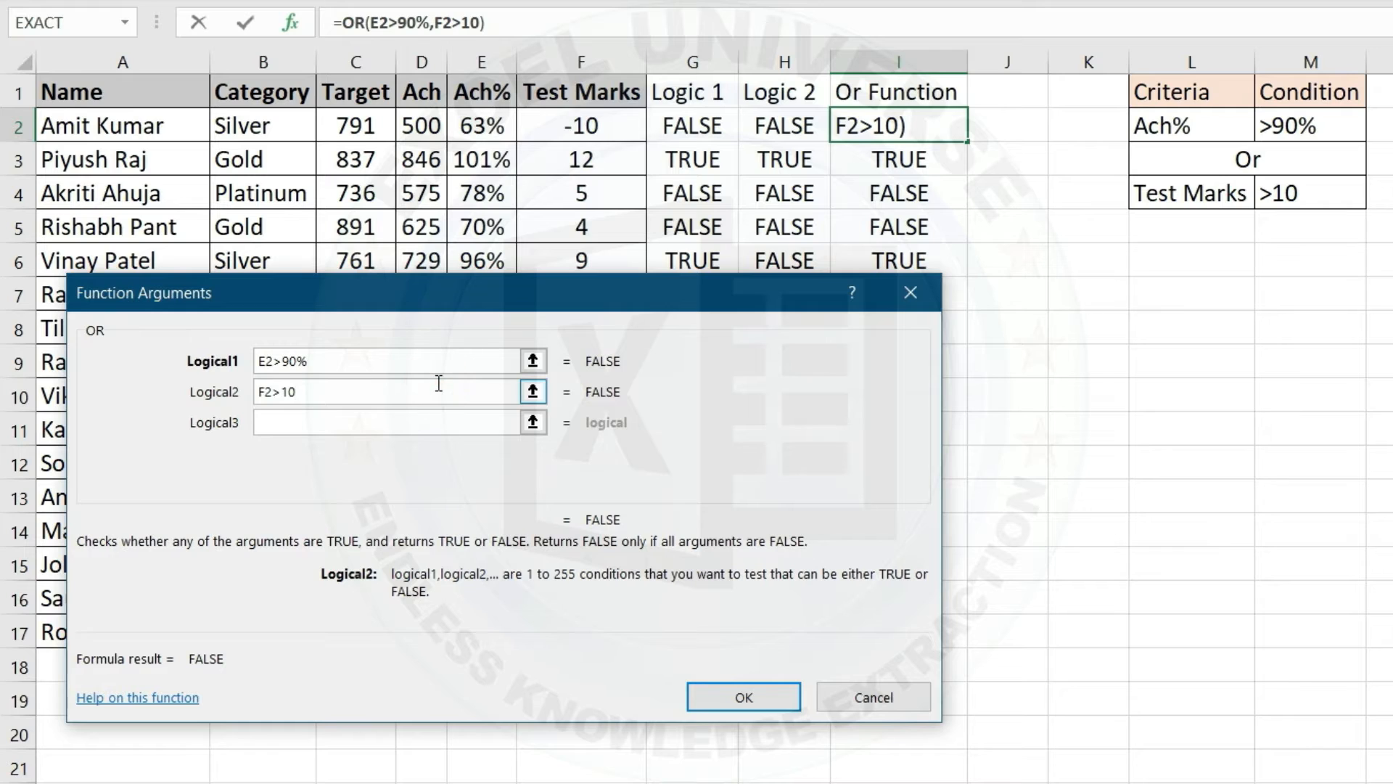
key(Tab)
key(Tab)
drag(909, 381, 909, 485)
click(333, 495)
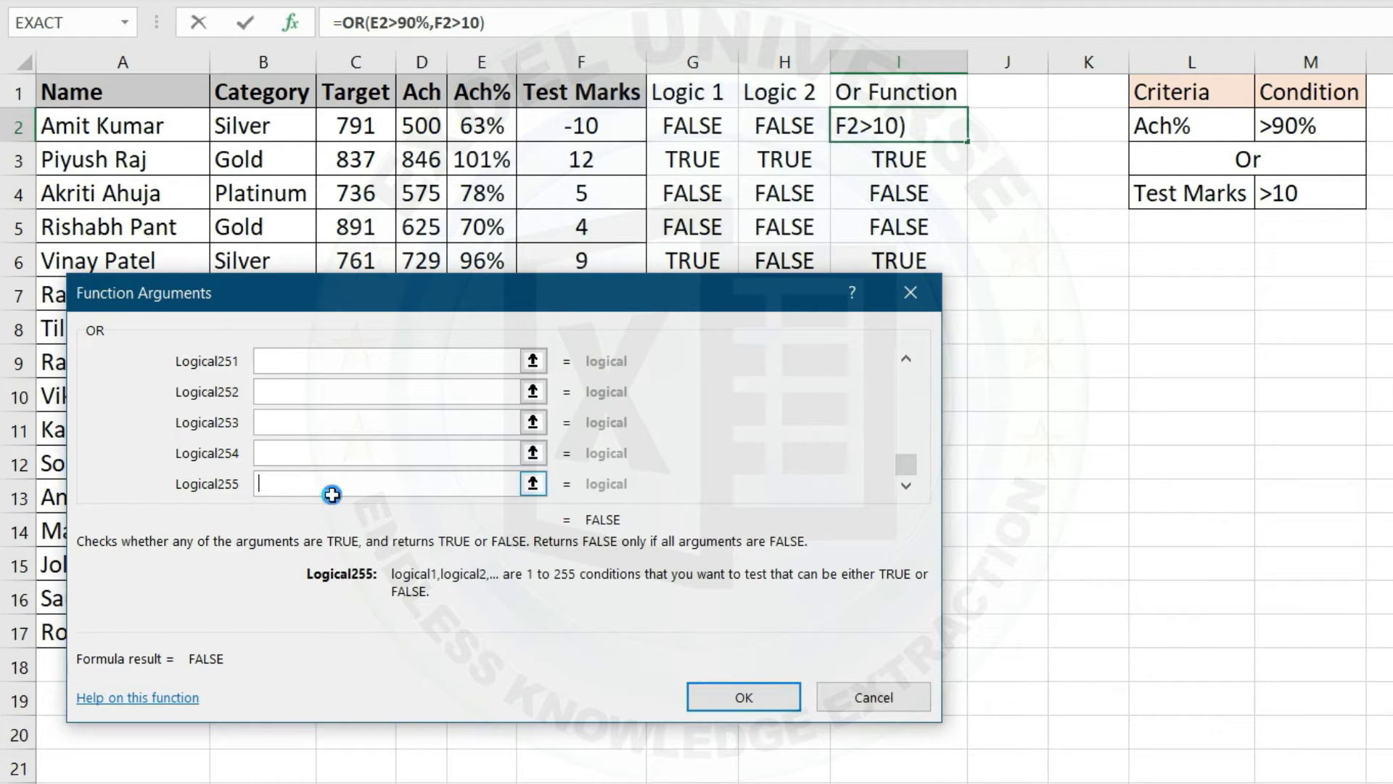
key(Return)
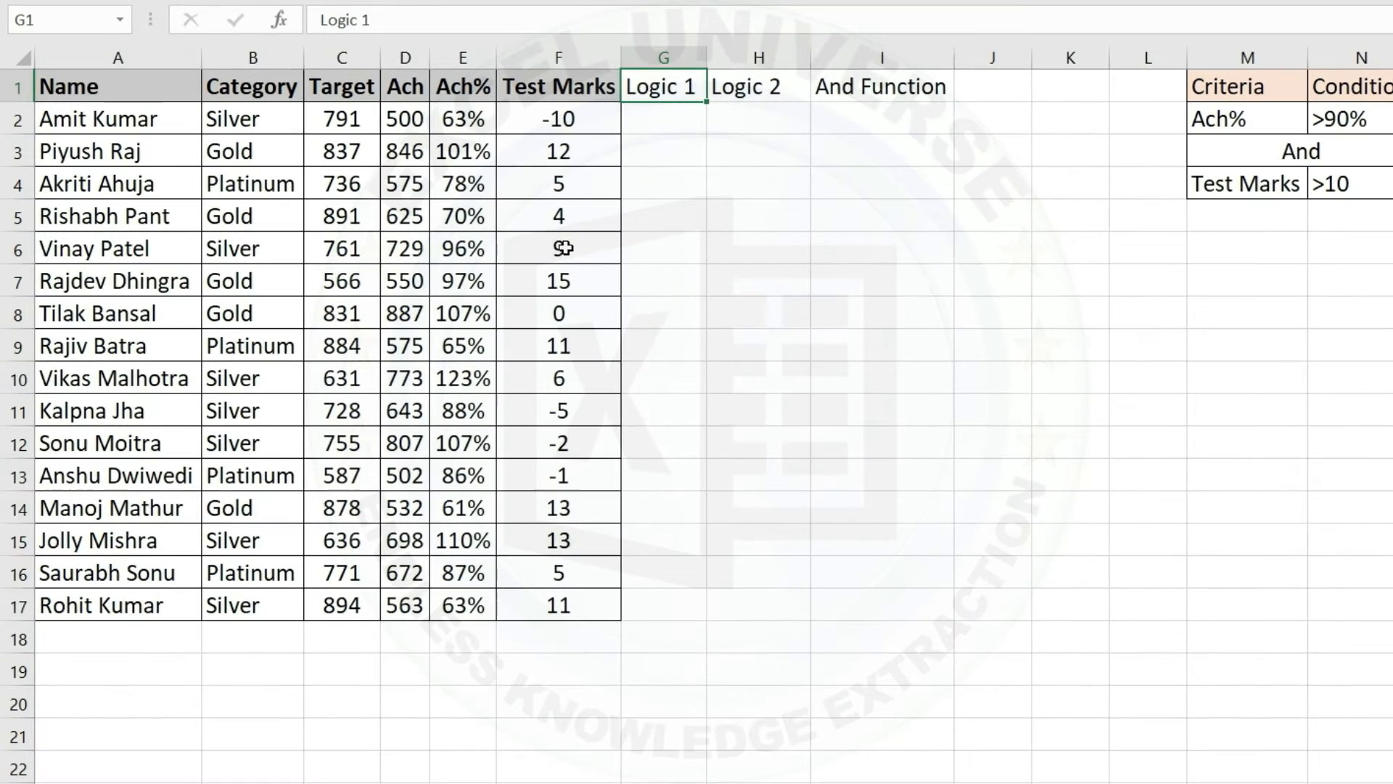
- On the And Function sheet, enter =E2>90% in G2 under Logic 1
click(675, 118)
text(=)
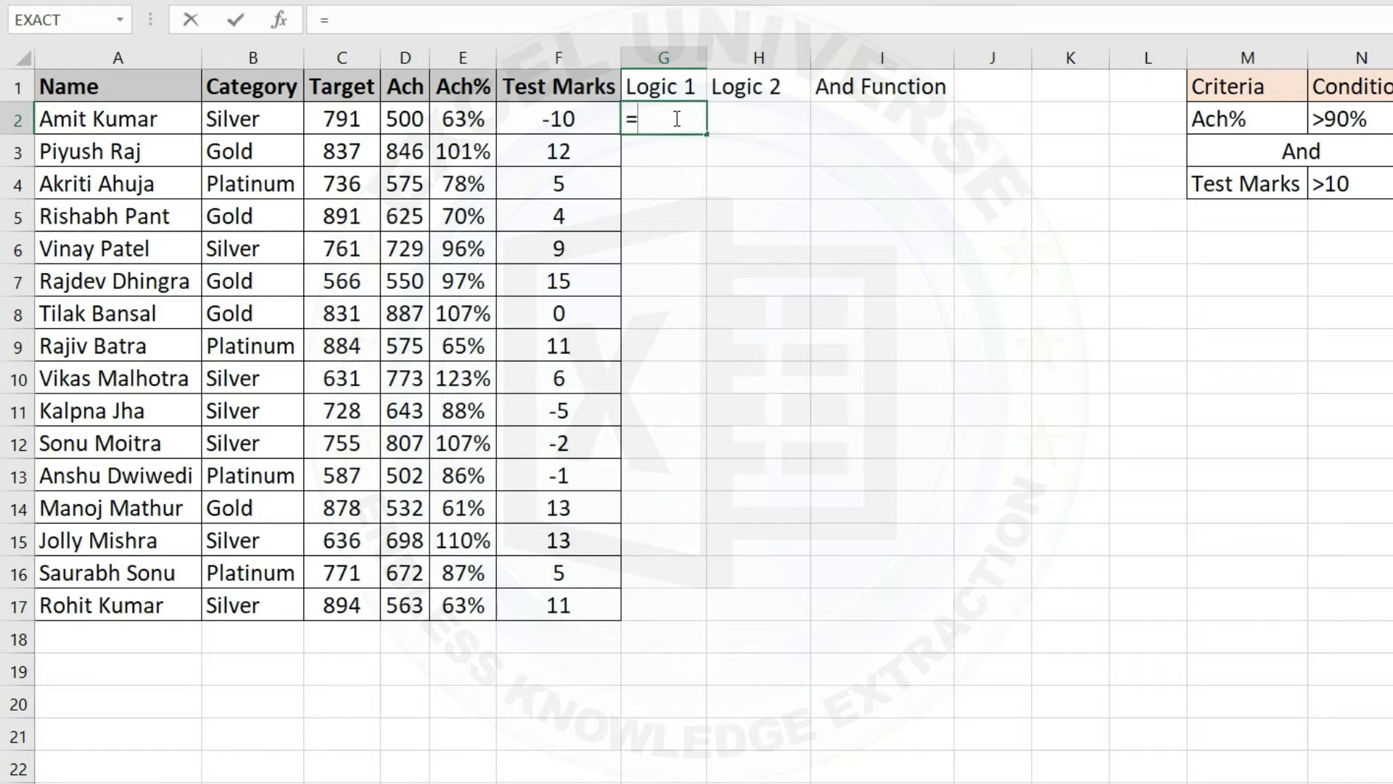
click(474, 124)
text(>90)
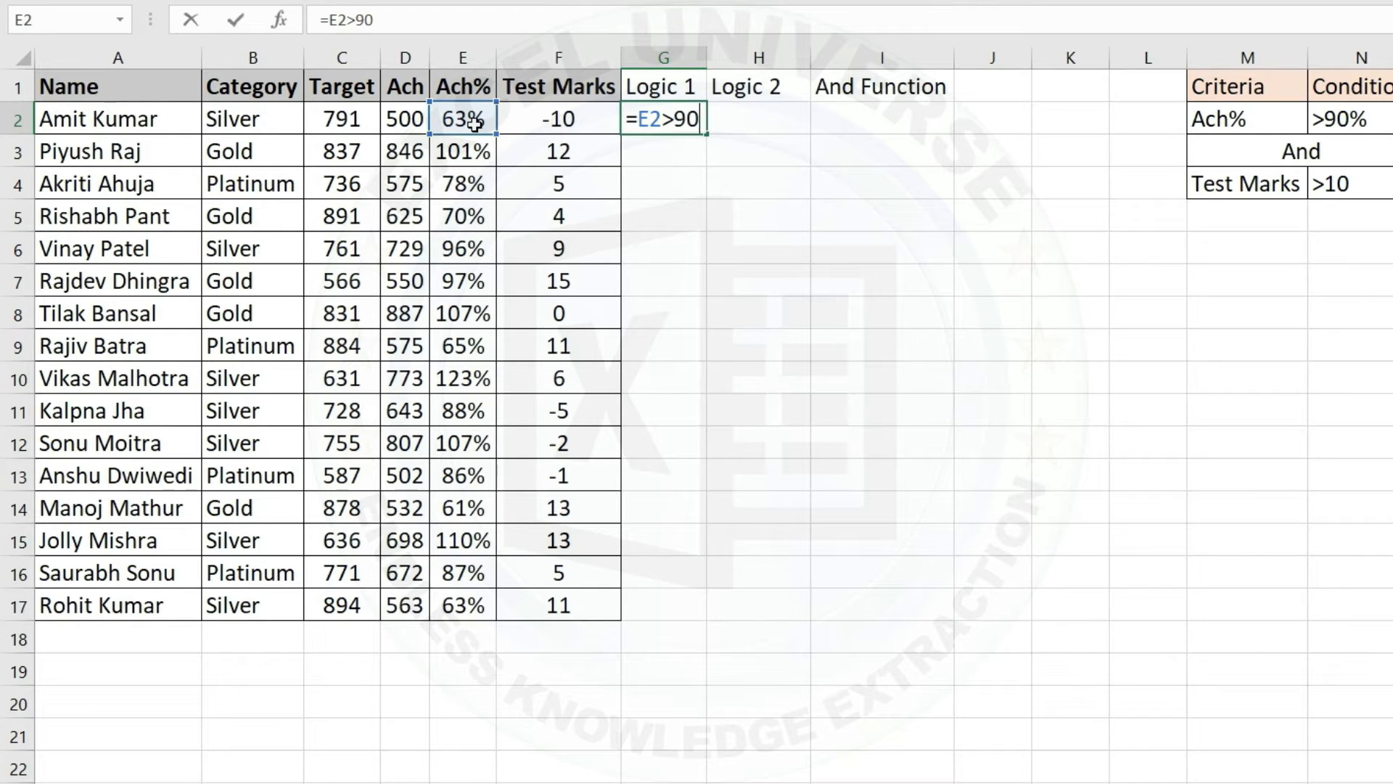
text(%)
key(Return)
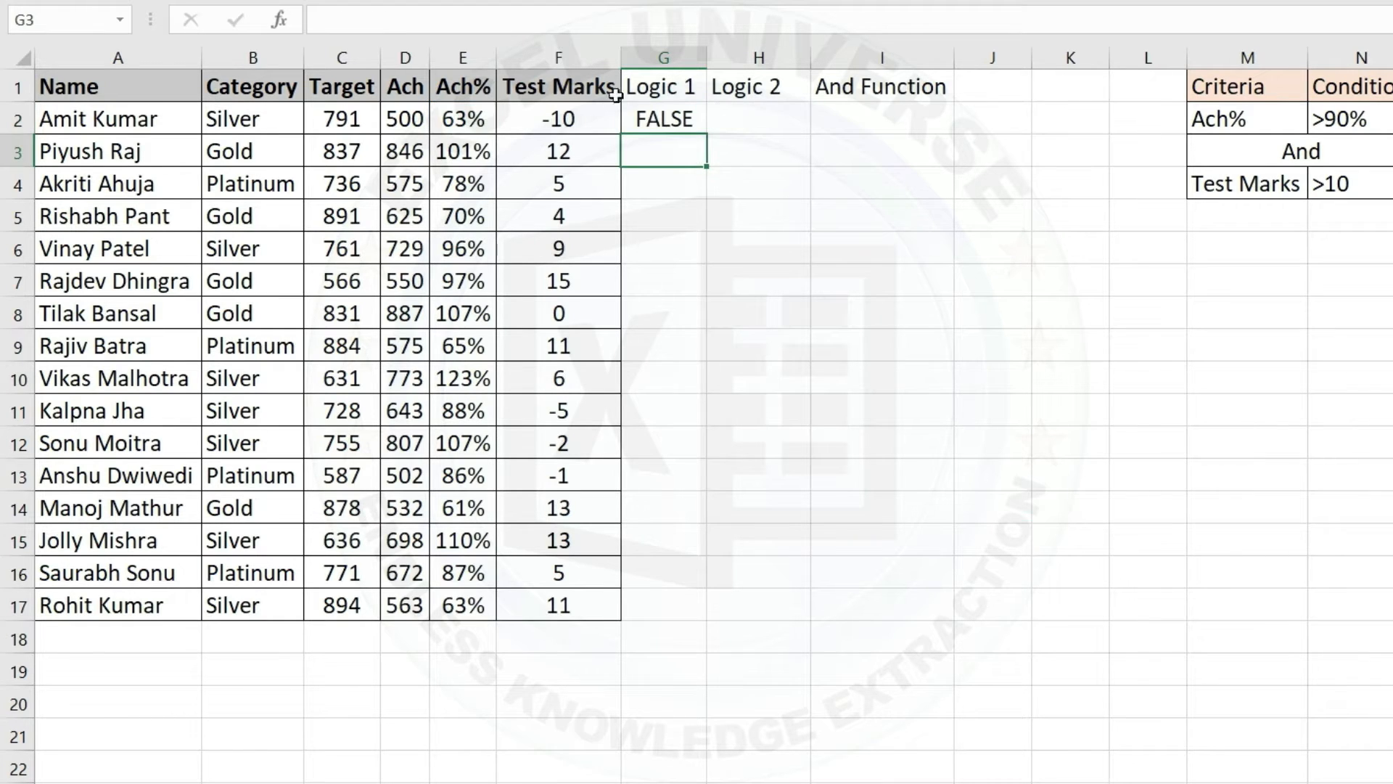
- Enter =F2>10 in H2 under Logic 2 and fill the formulas in G2:H2 down to row 17
click(723, 118)
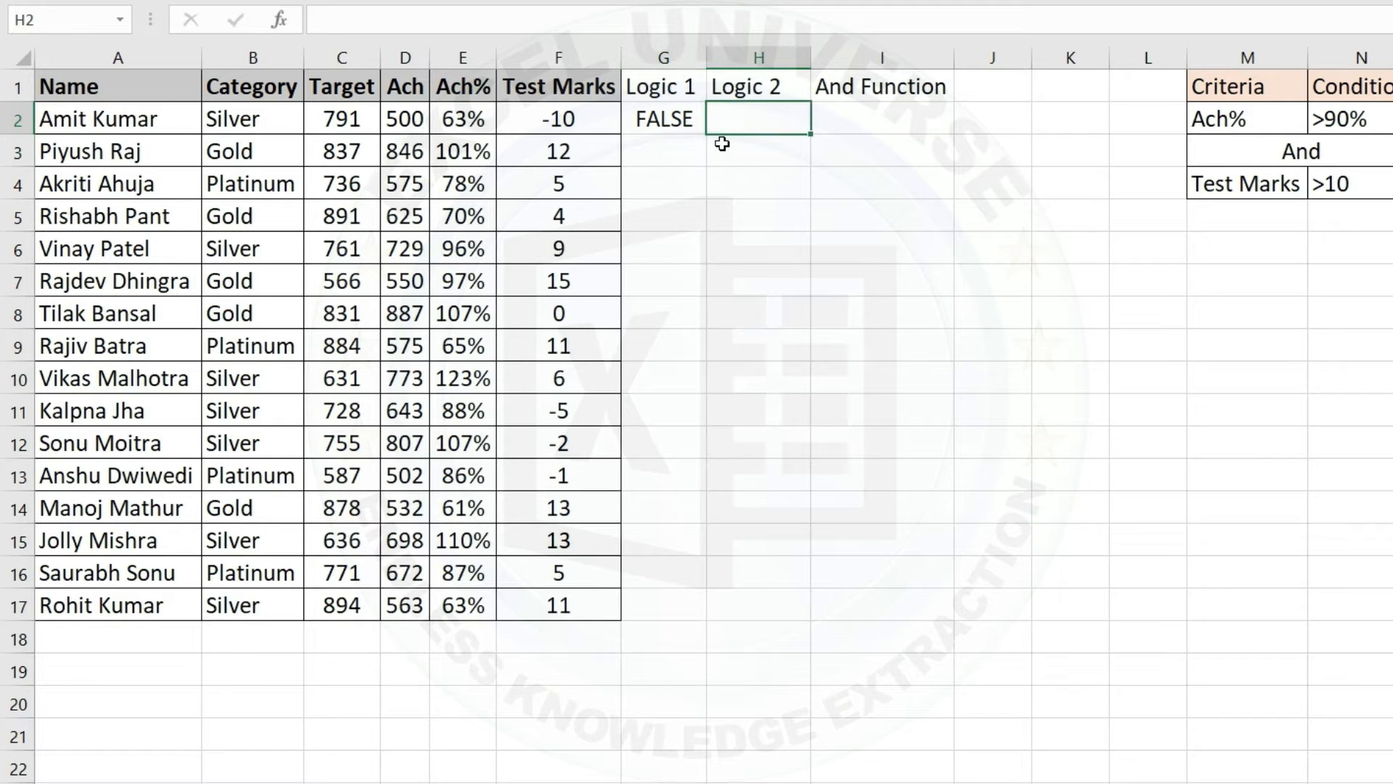
text(=)
click(603, 118)
text(>10)
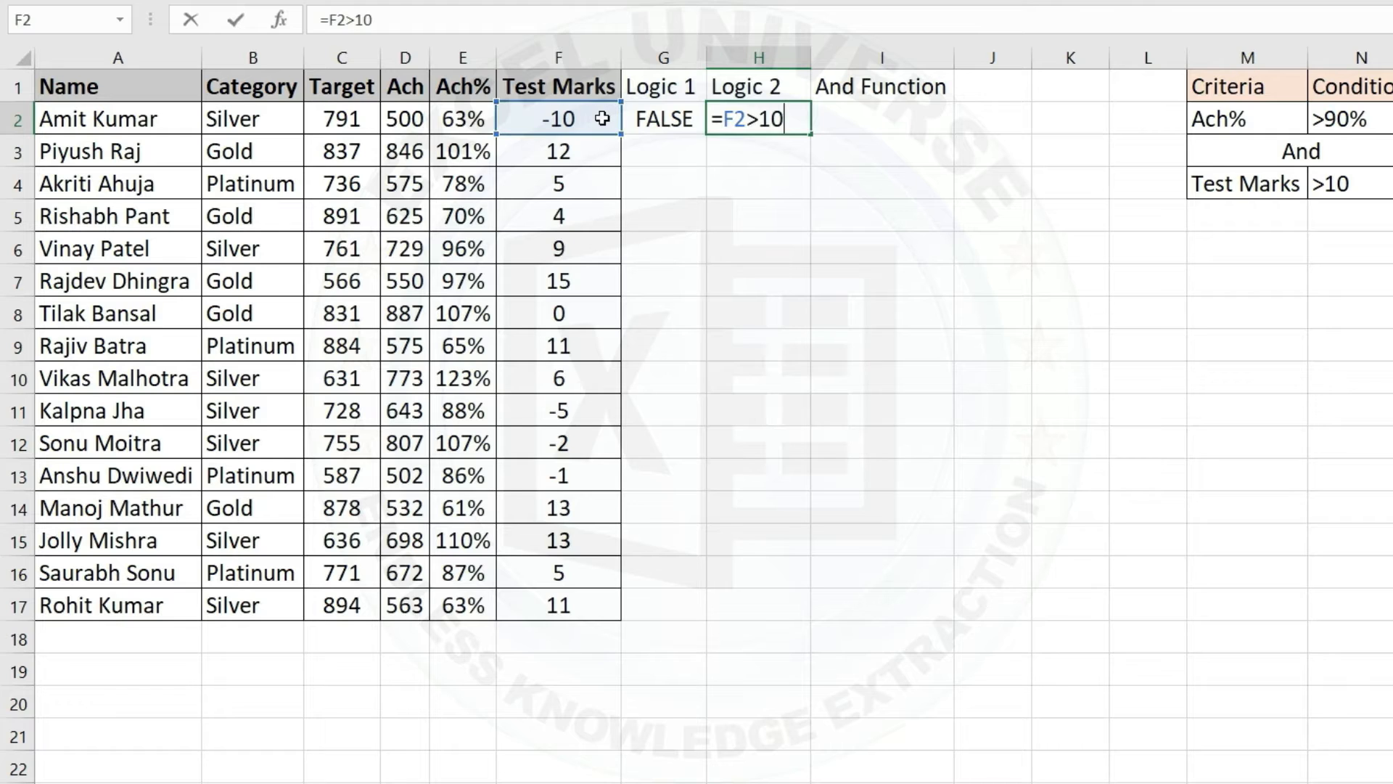
key(Return)
drag(691, 109, 754, 116)
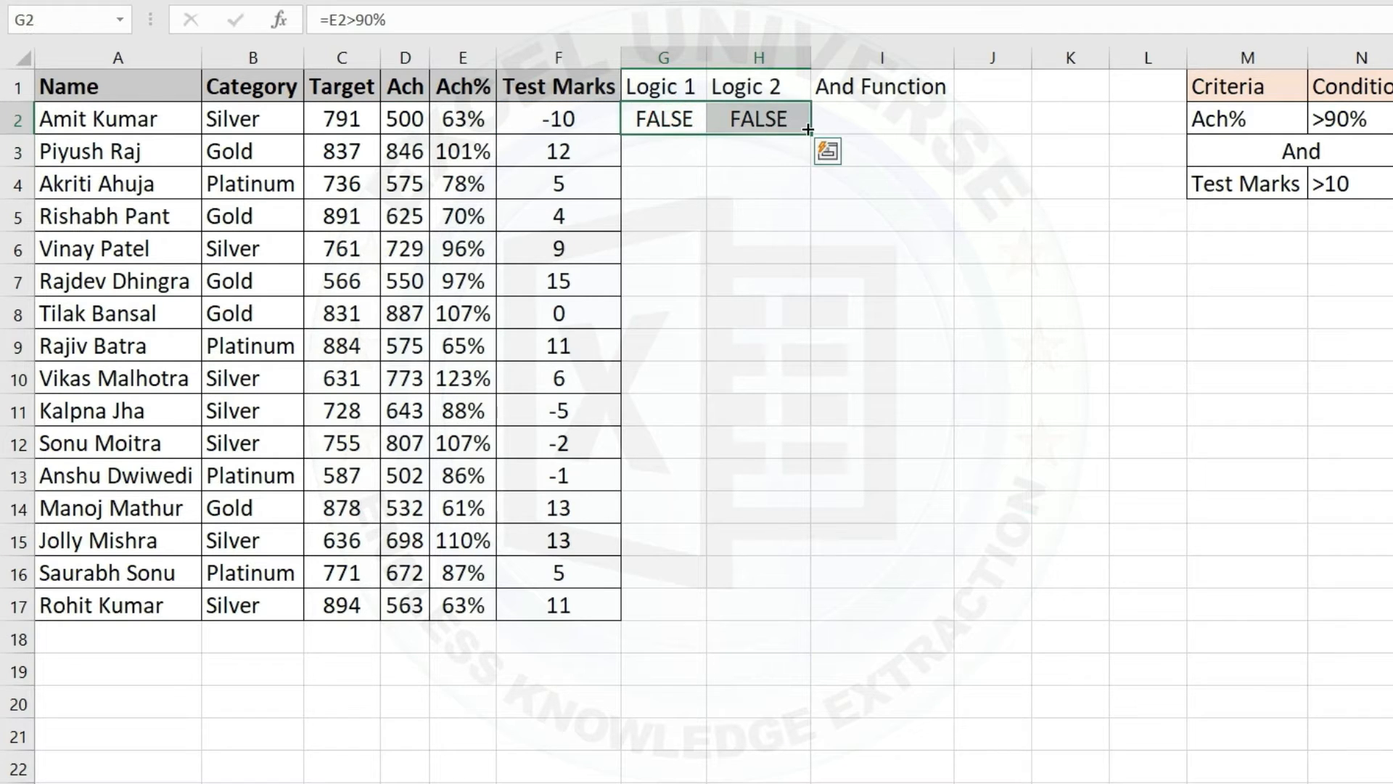
double_click(810, 134)
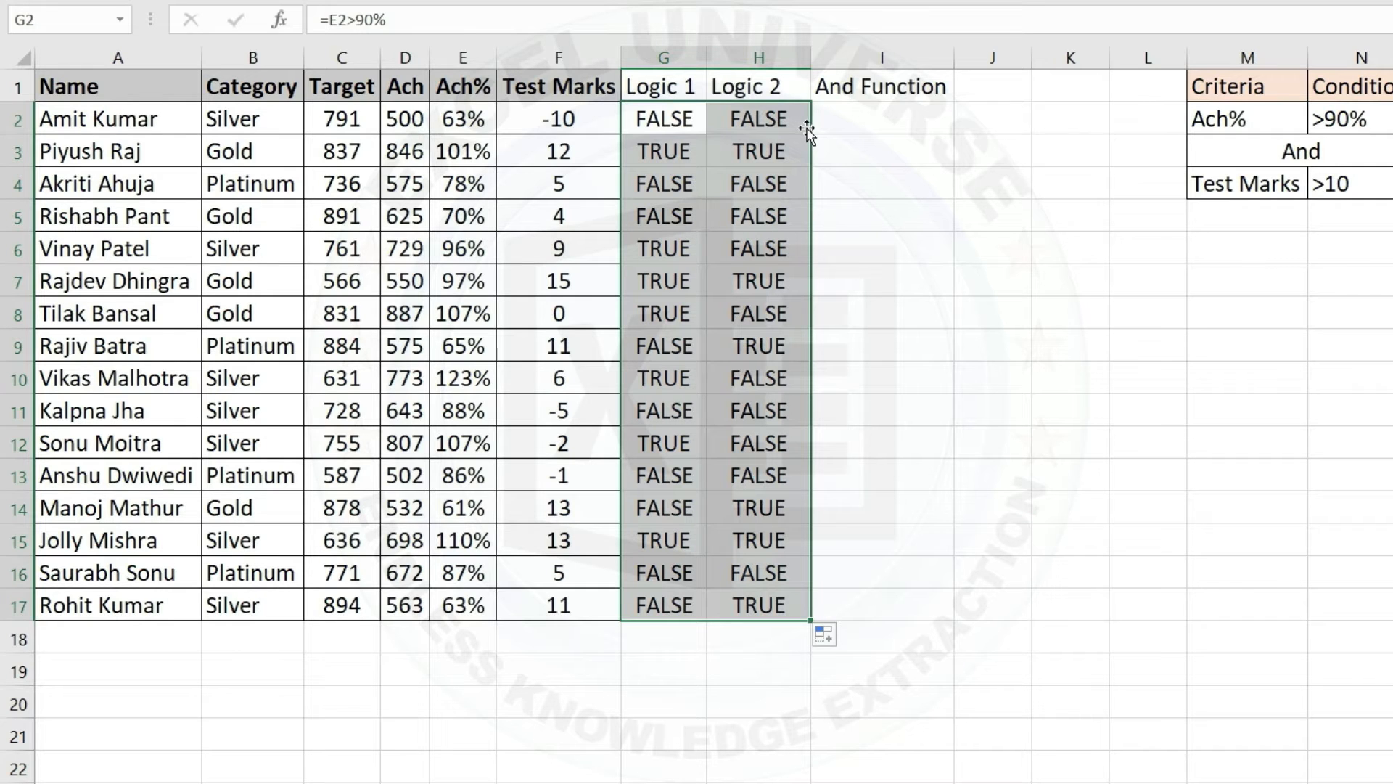
- Enter =AND(G2,H2) in I2 using the AND function arguments and fill the formula down to I17
click(873, 117)
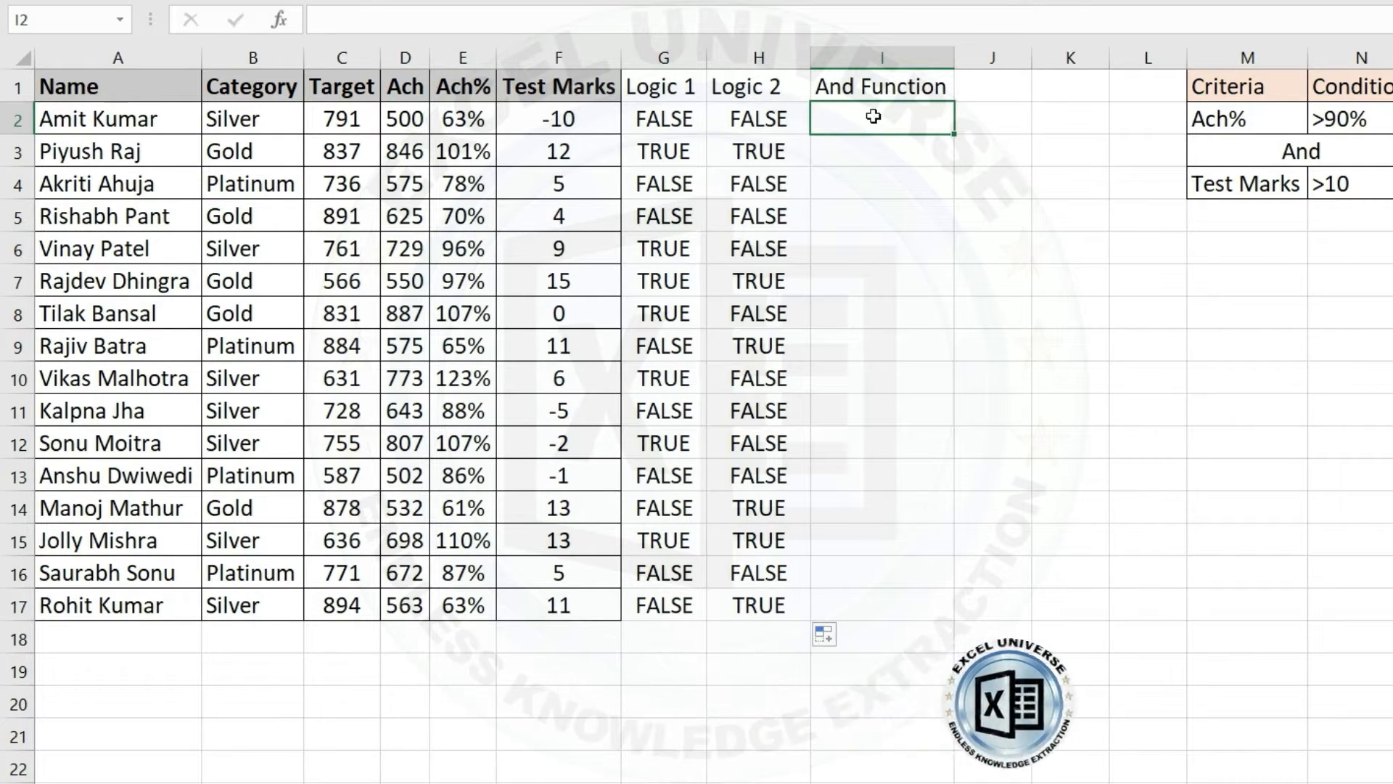
text(=AND()
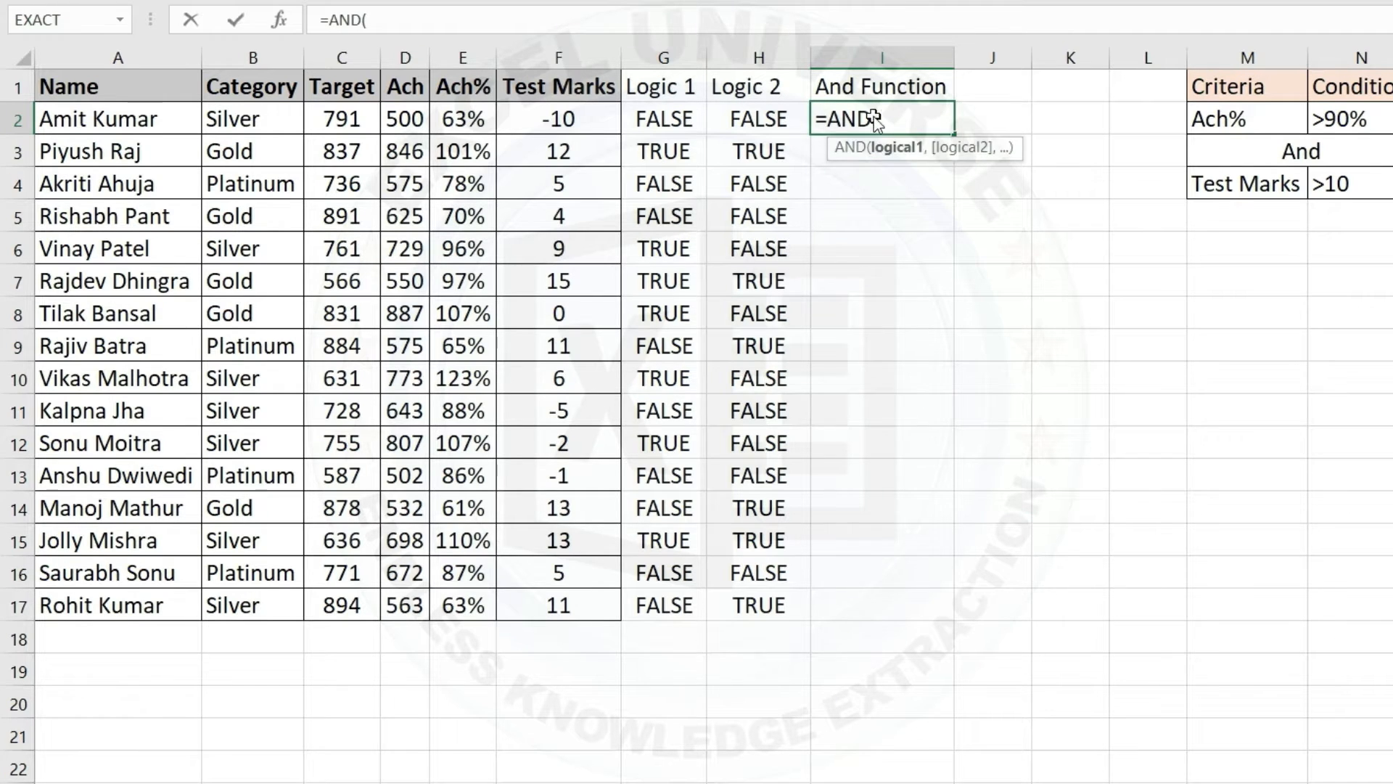
key(ctrl+a)
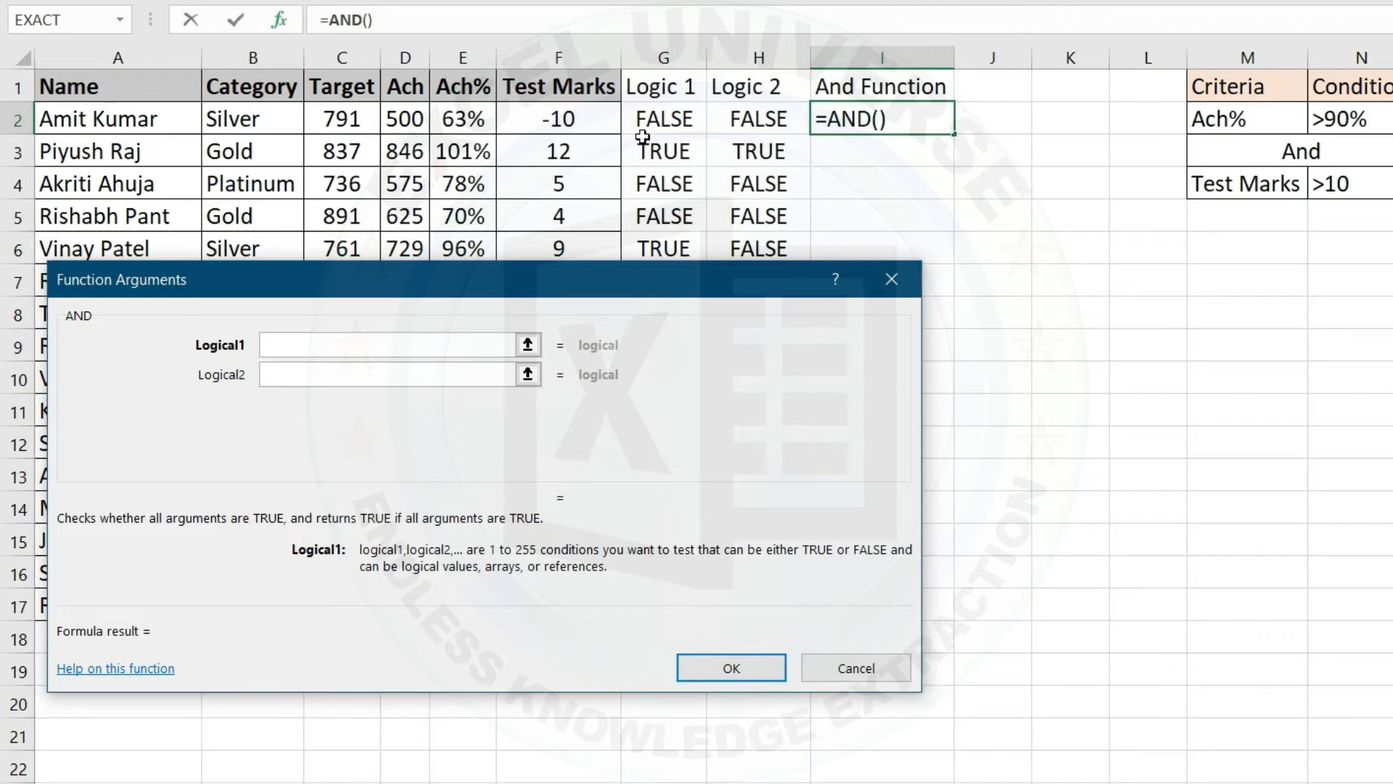
click(663, 125)
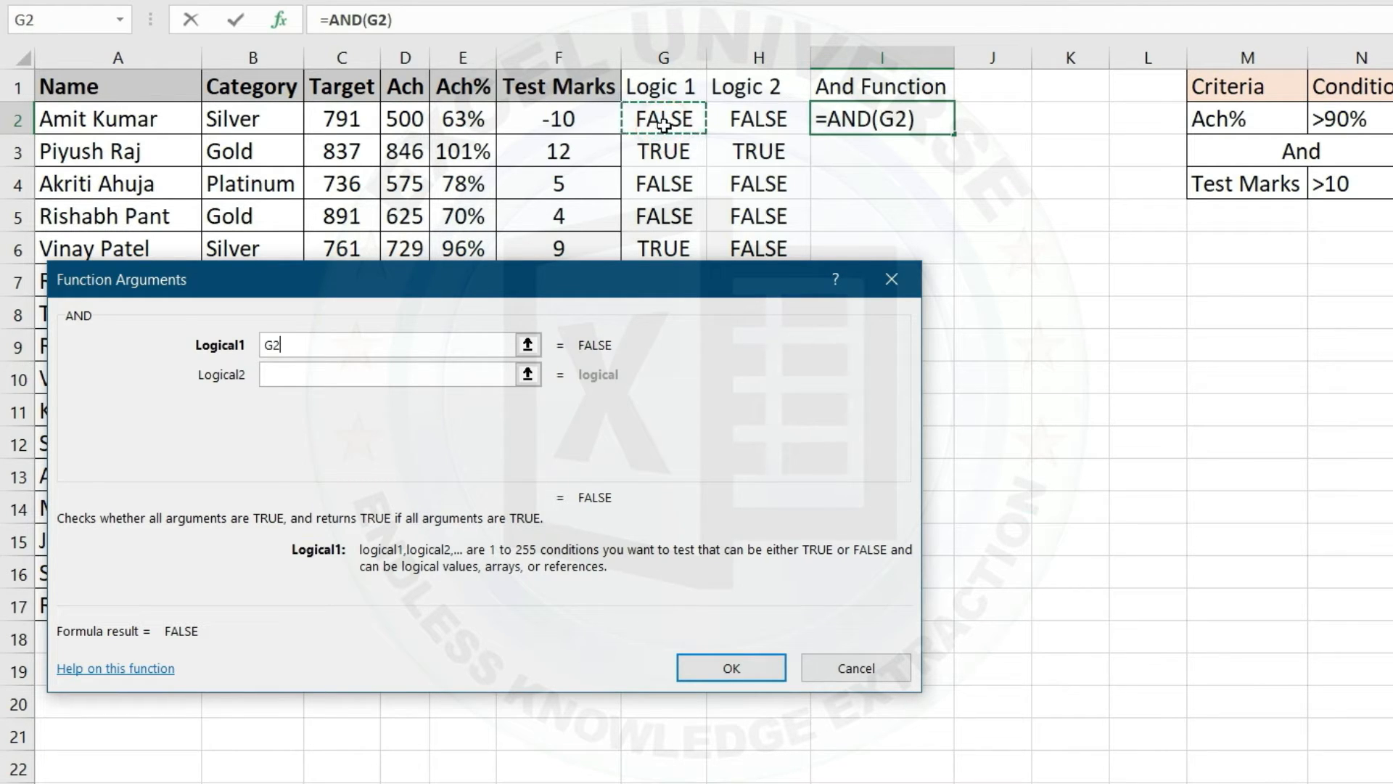
click(323, 367)
click(738, 118)
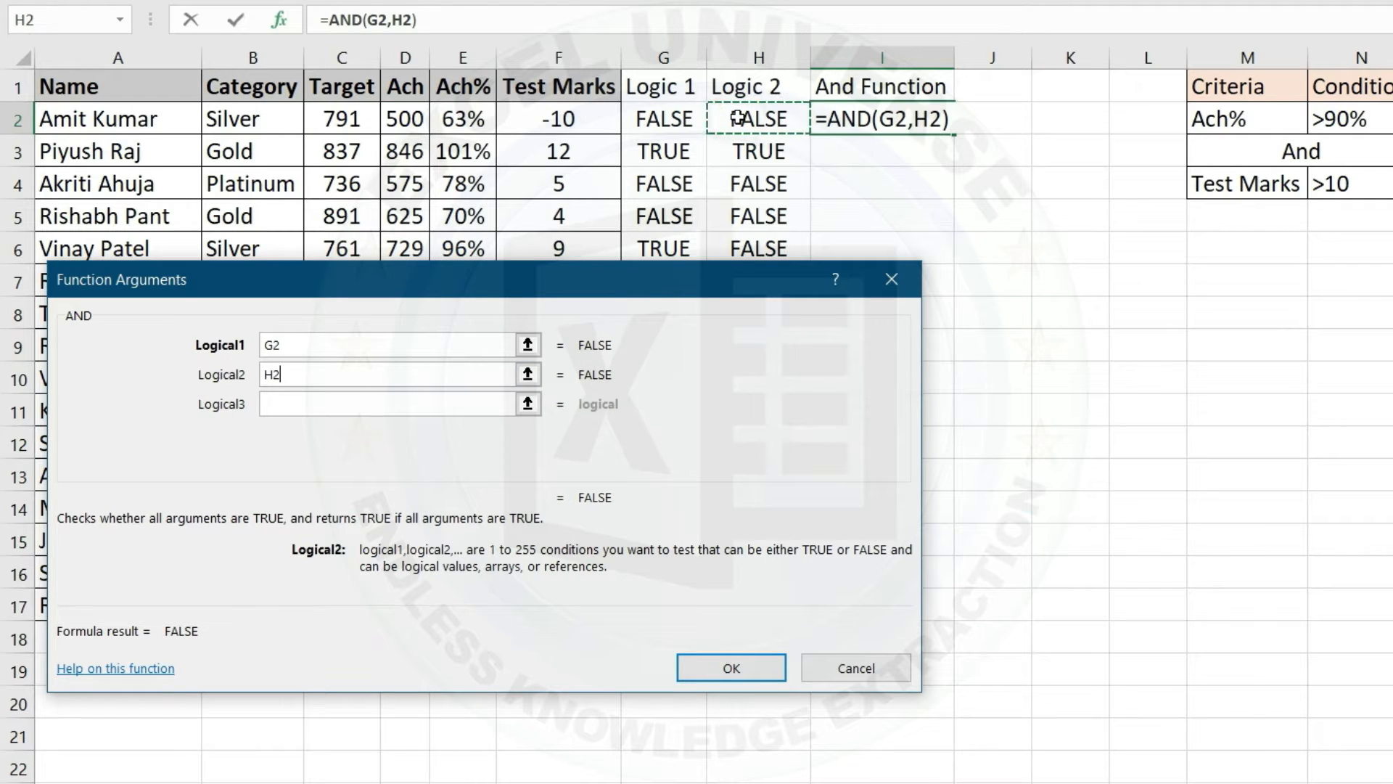
click(731, 667)
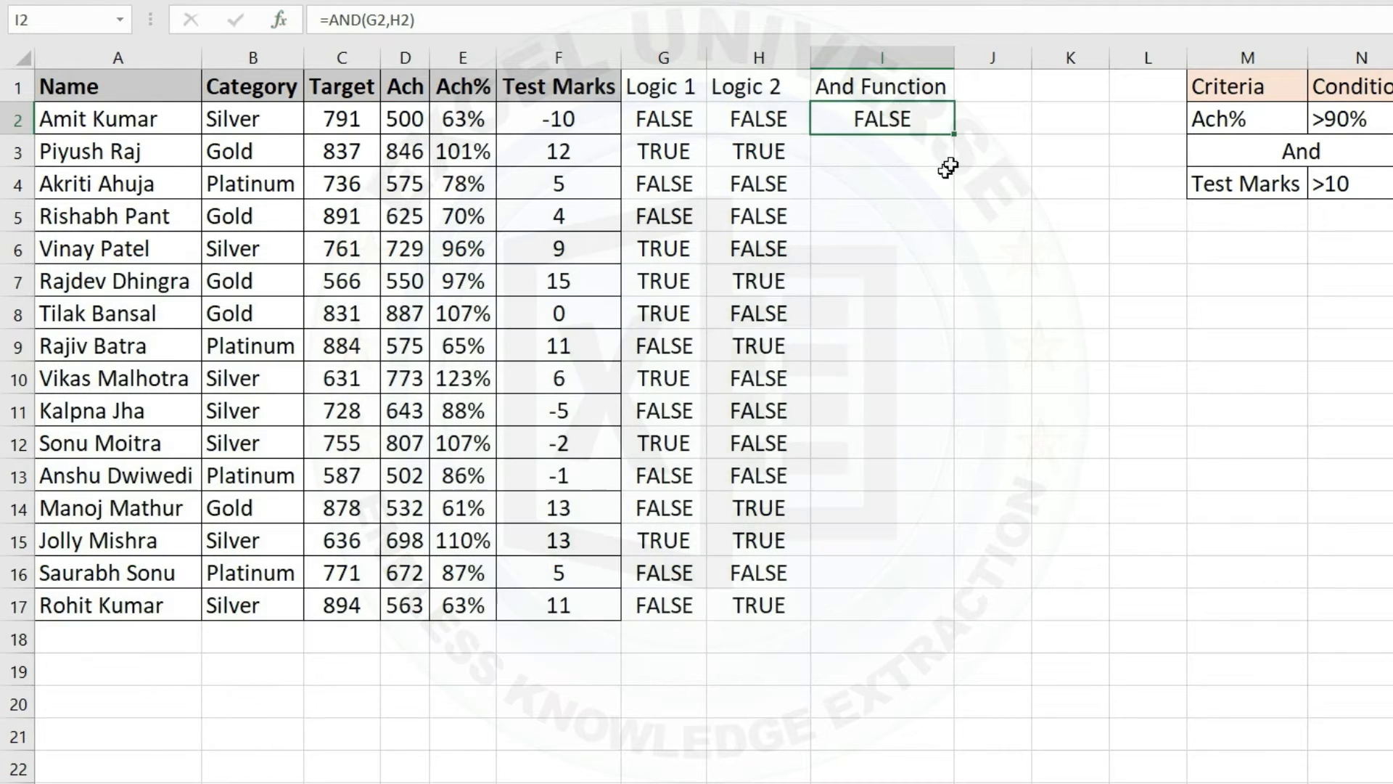
double_click(955, 137)
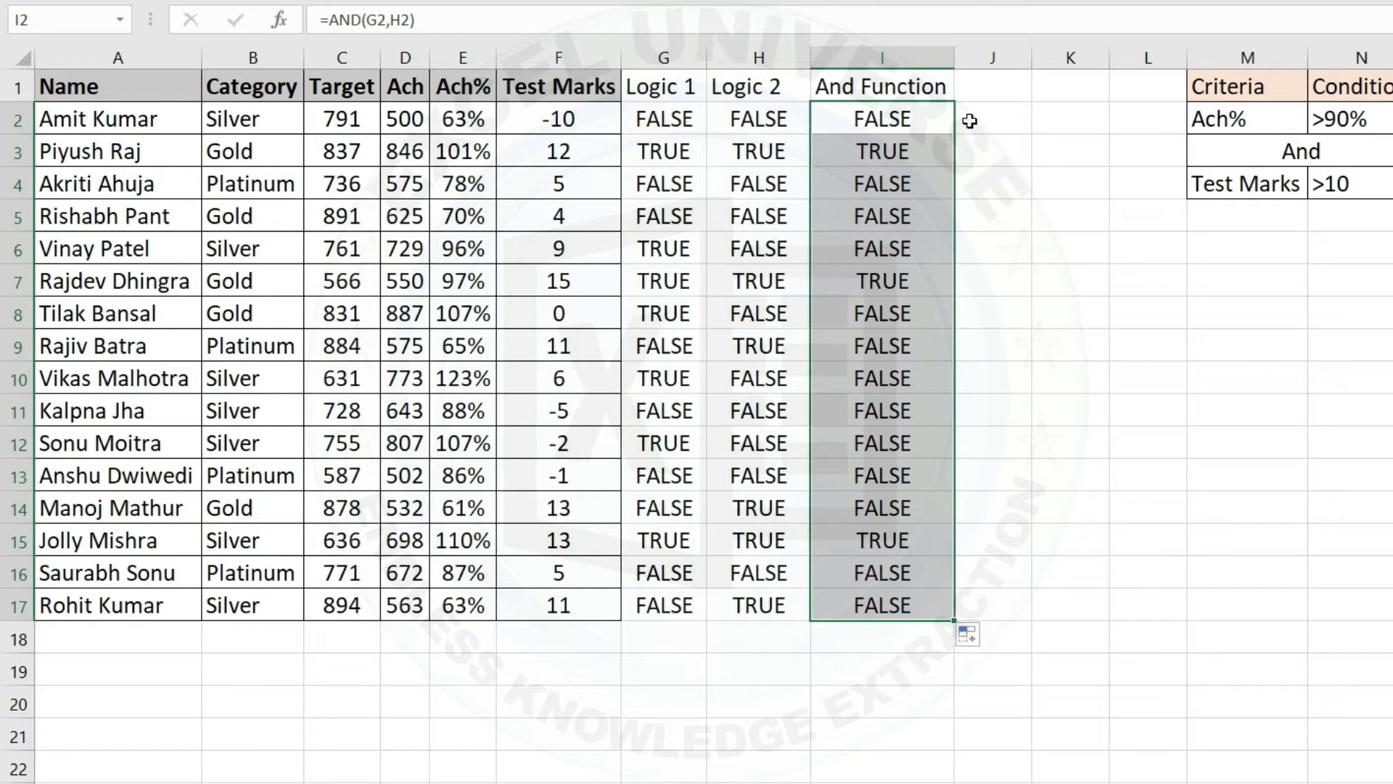
click(938, 88)
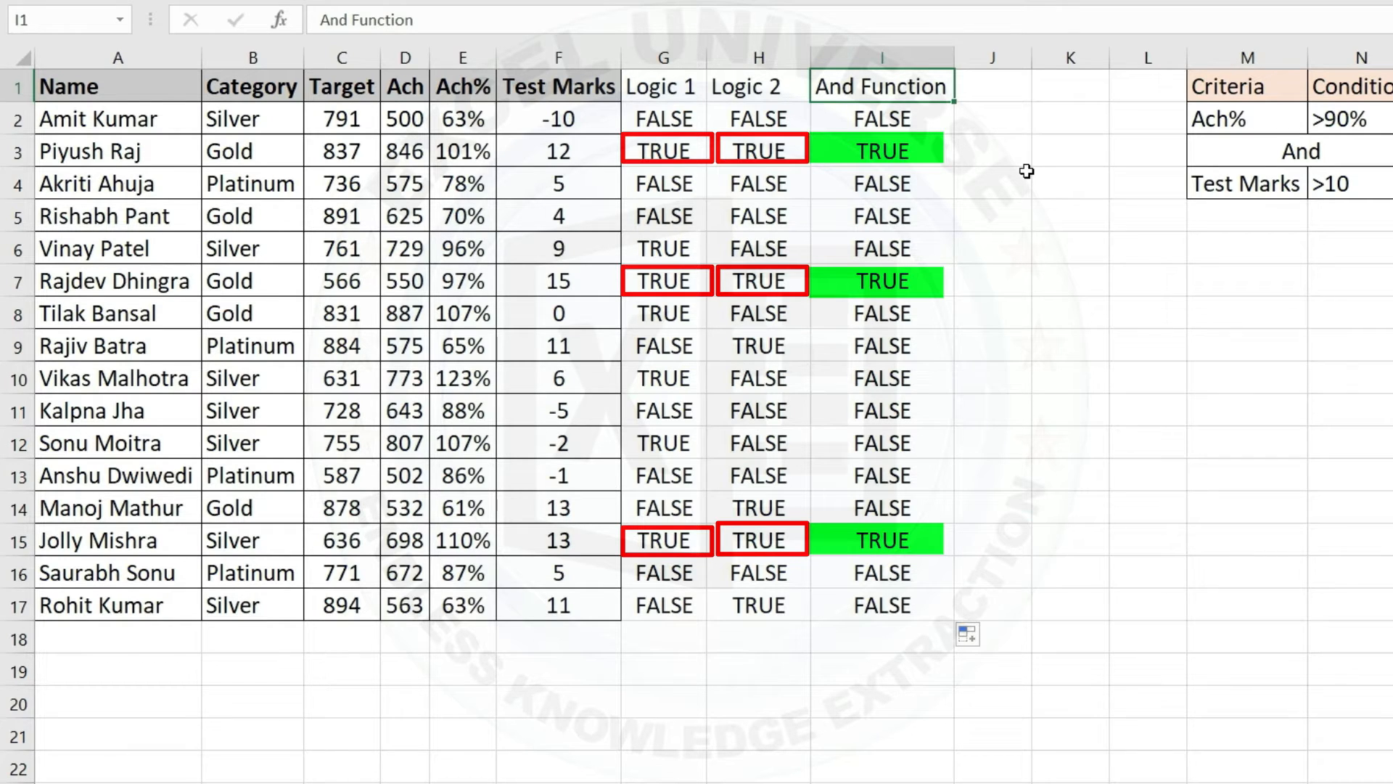
click(896, 122)
- Enter =AND(E2>90%,F2>10) in J2 and fill the formula down to J17
click(975, 113)
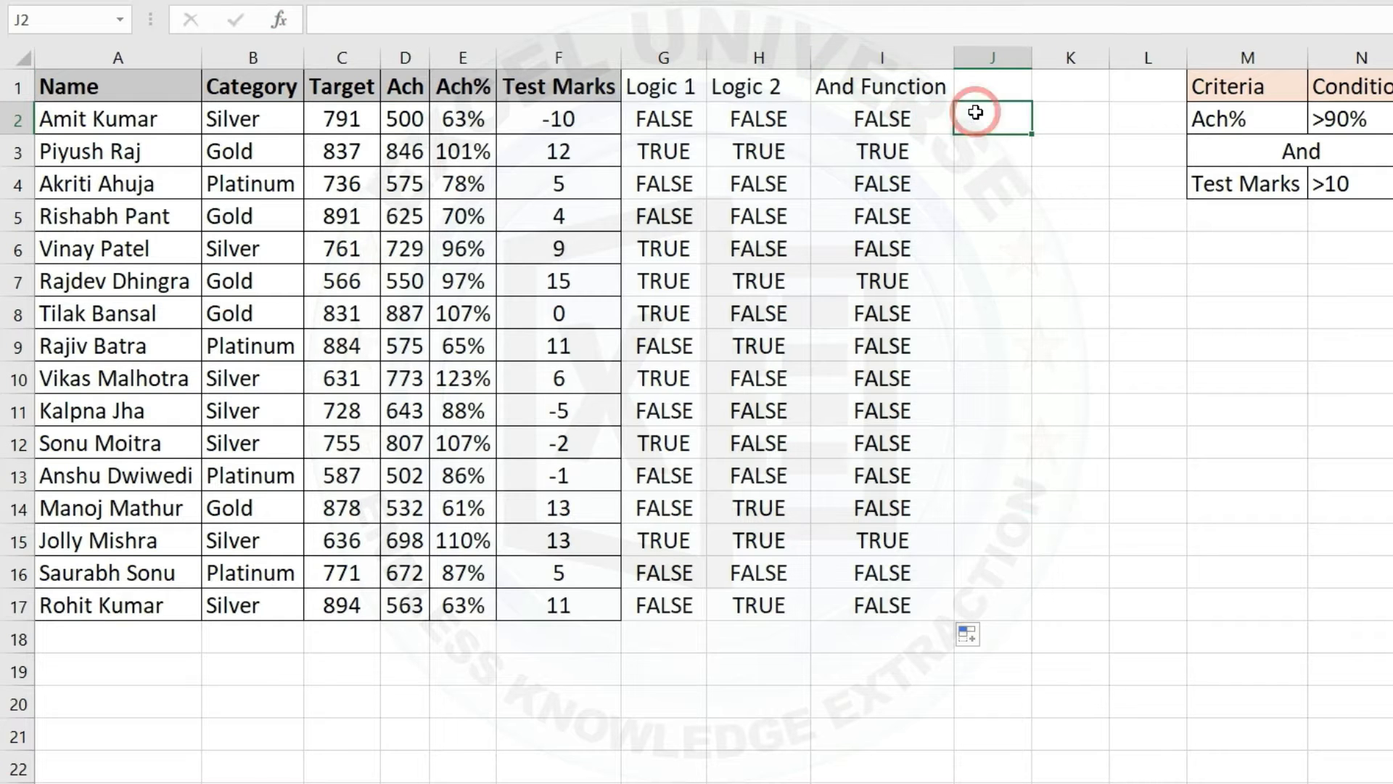
text(=AND()
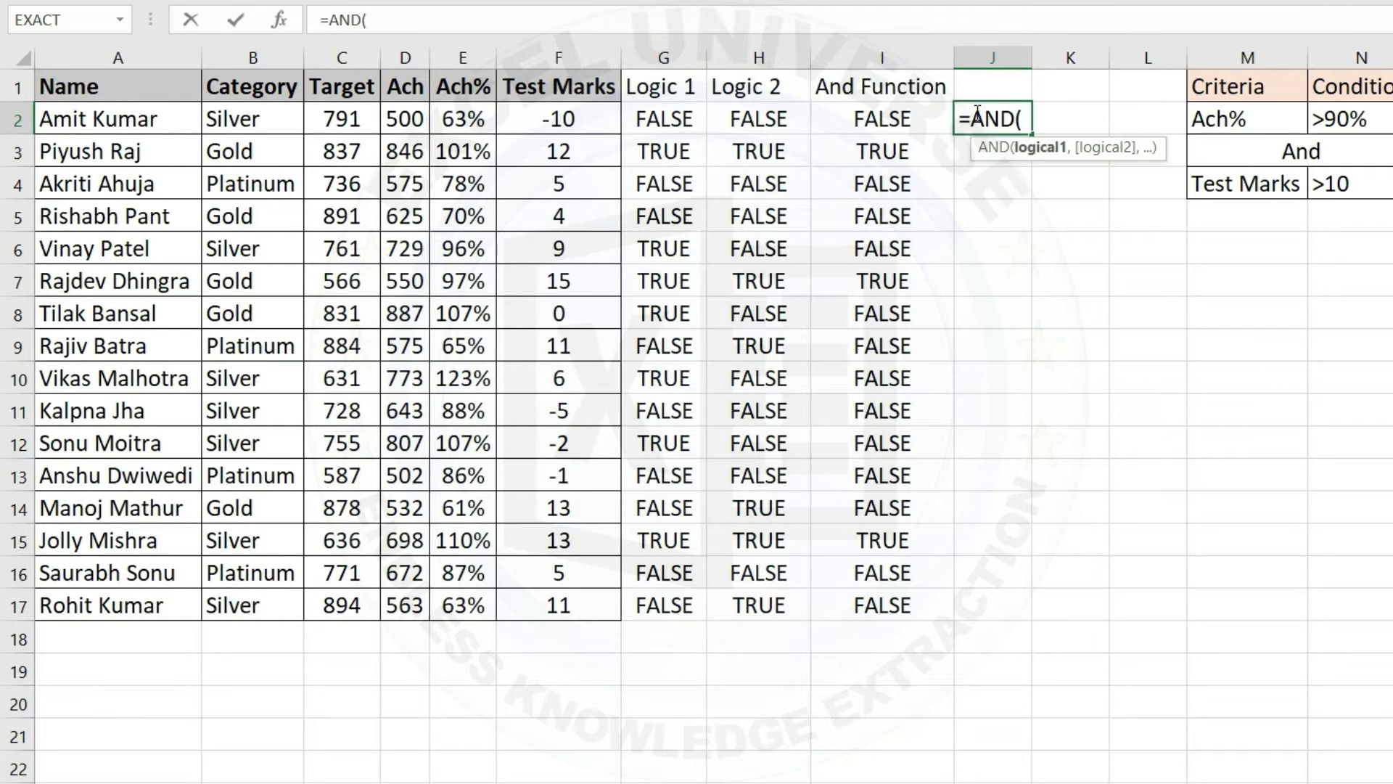
click(483, 120)
text(>90%)
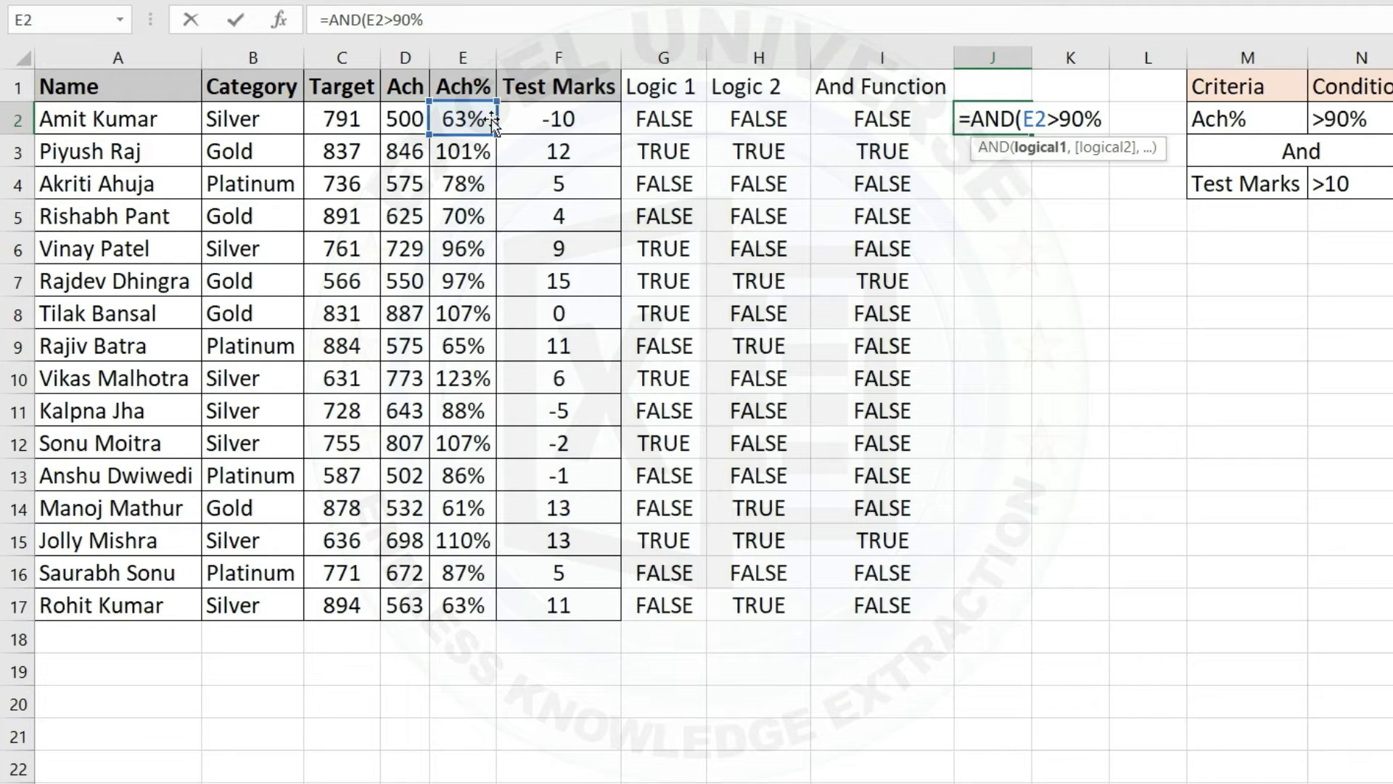
text(,)
click(559, 120)
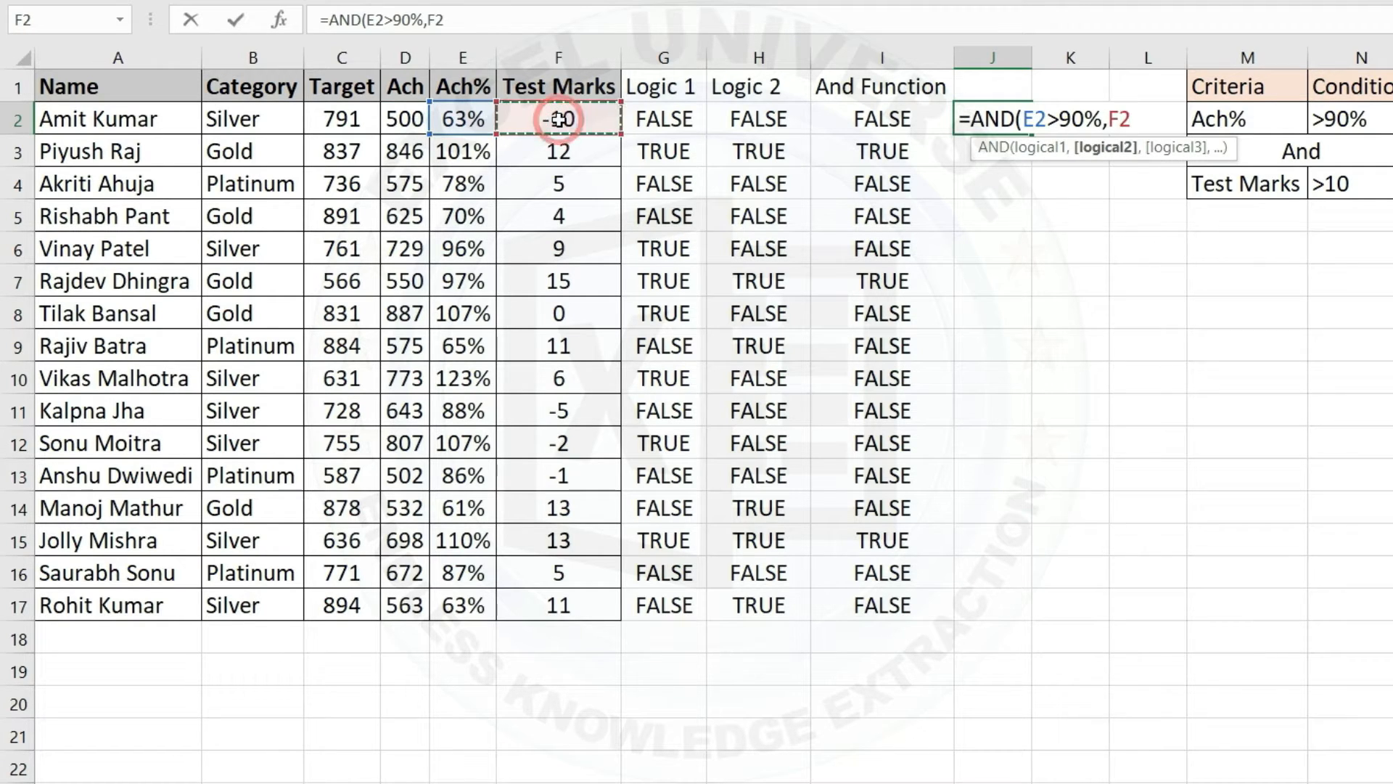
text(>10))
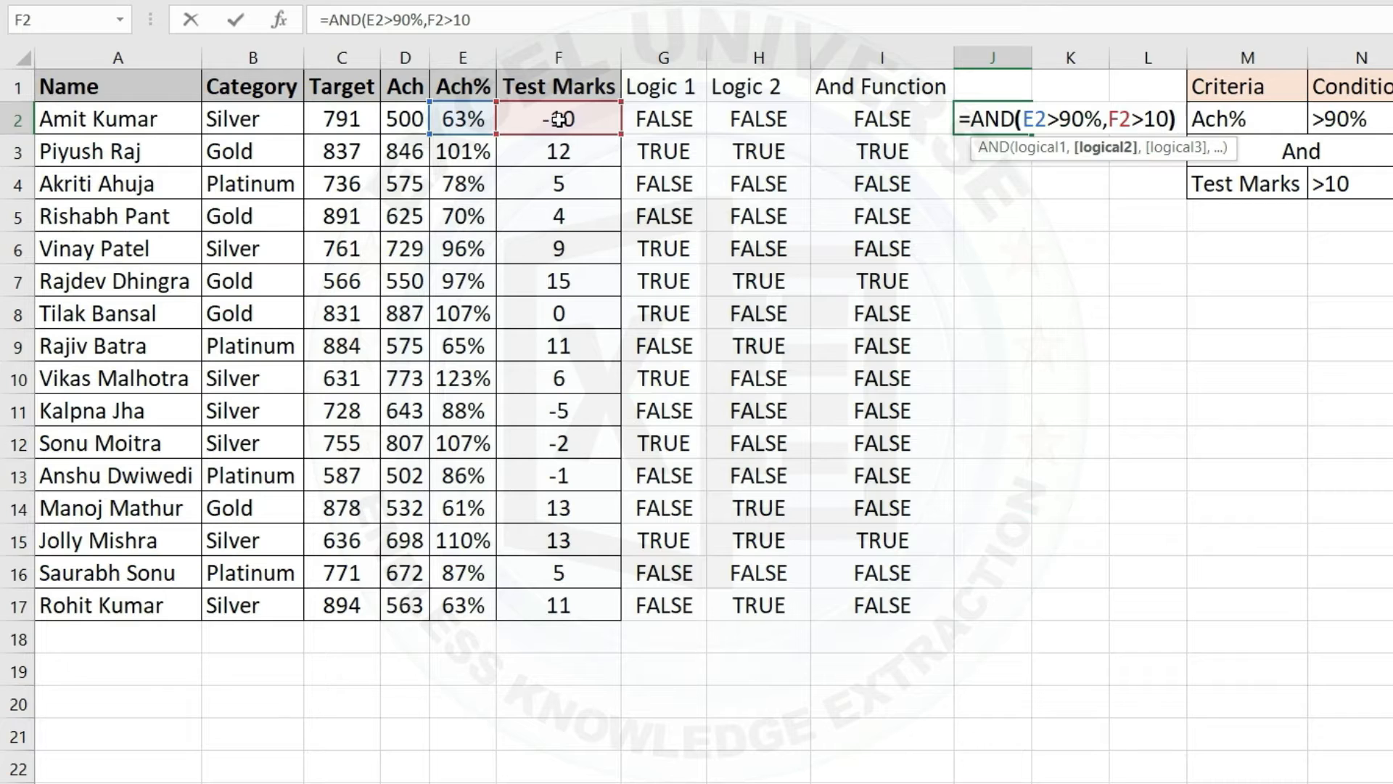
key(ctrl+Return)
double_click(1031, 134)
click(1008, 184)
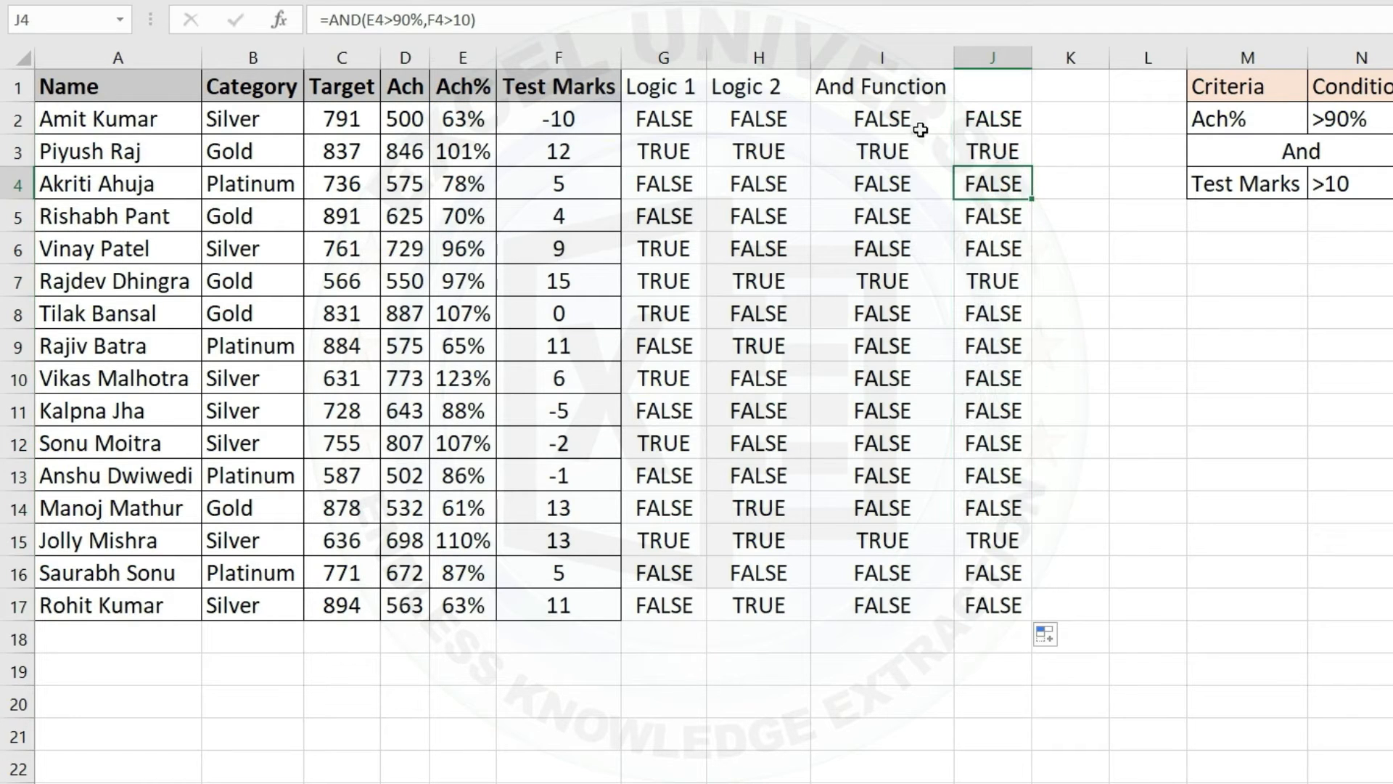
- Reopen the function arguments of the AND formula in J2 and examine the condition list down to Logical255
click(988, 119)
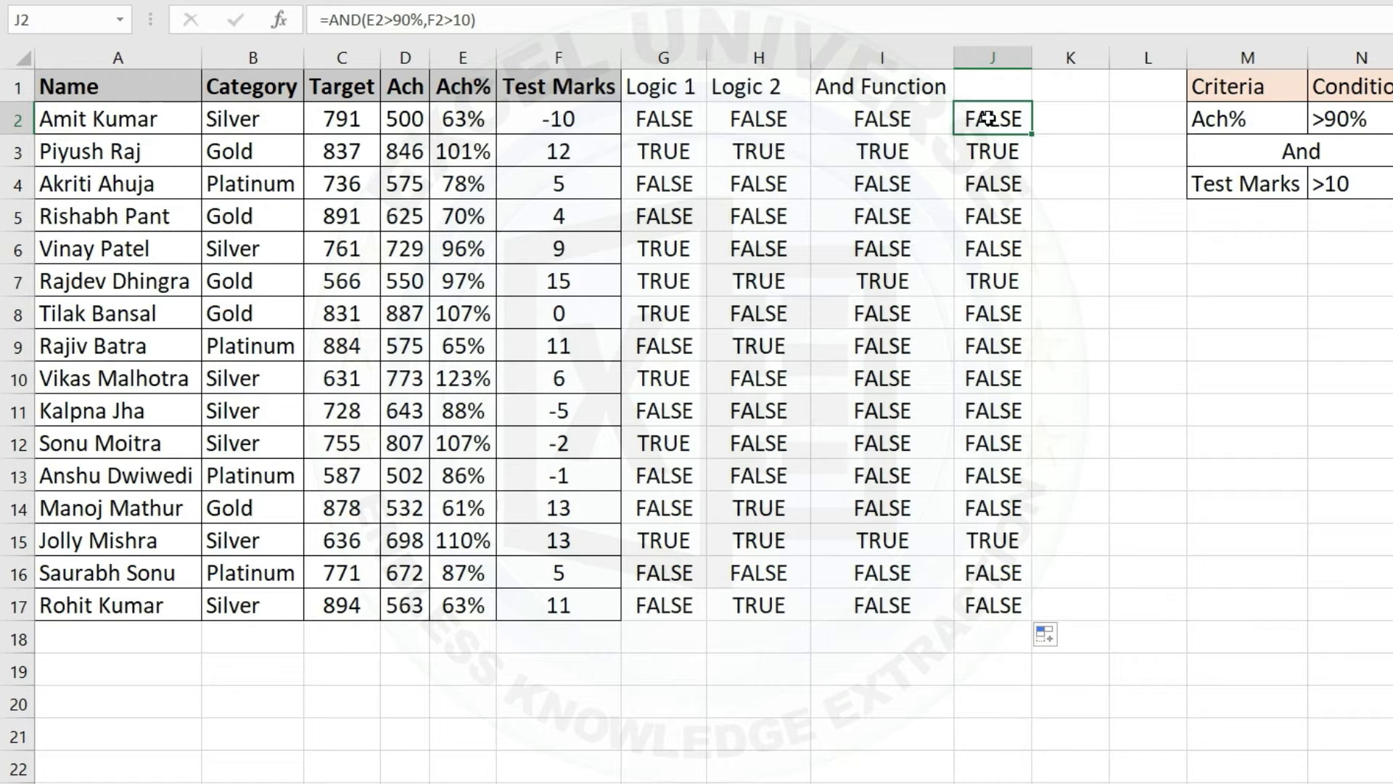
click(279, 19)
key(Tab)
key(Tab)
key(Tab)
key(Tab)
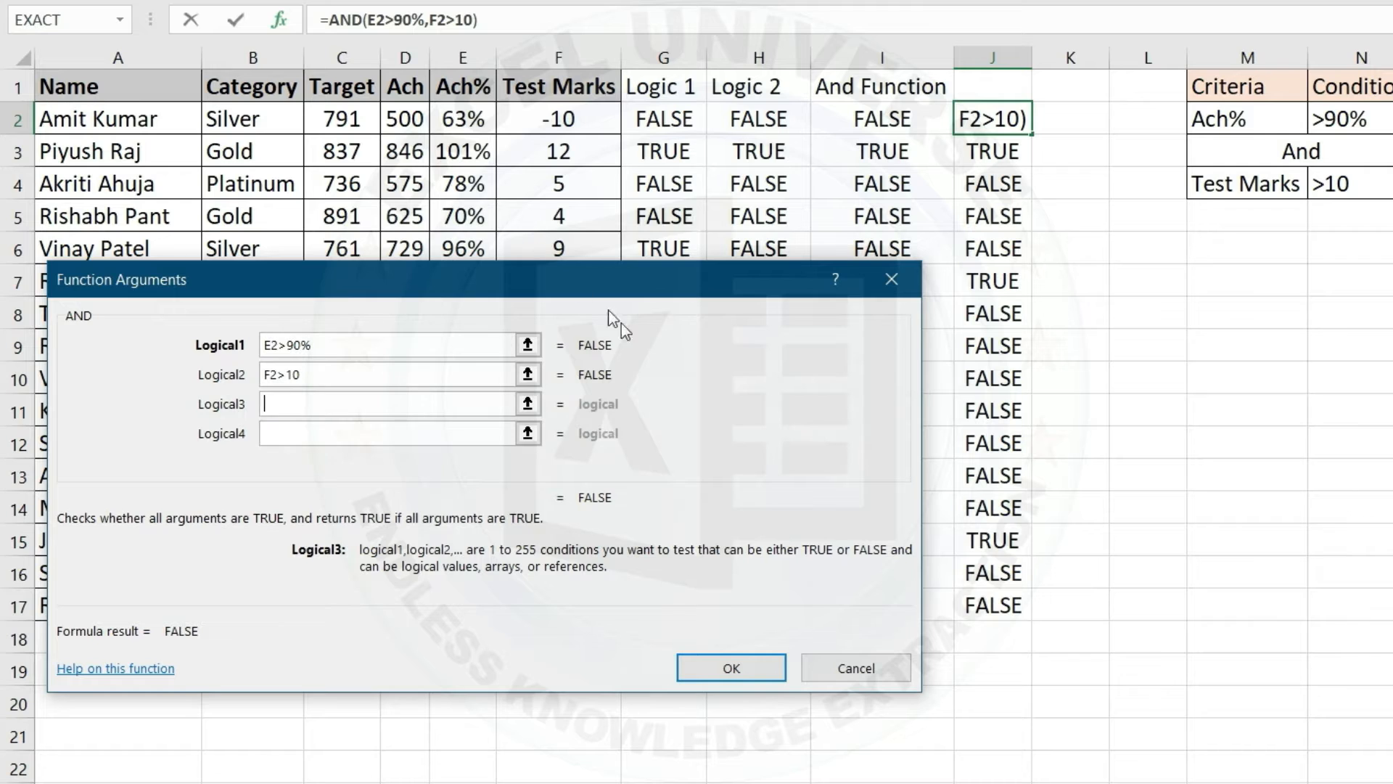
drag(887, 366, 884, 450)
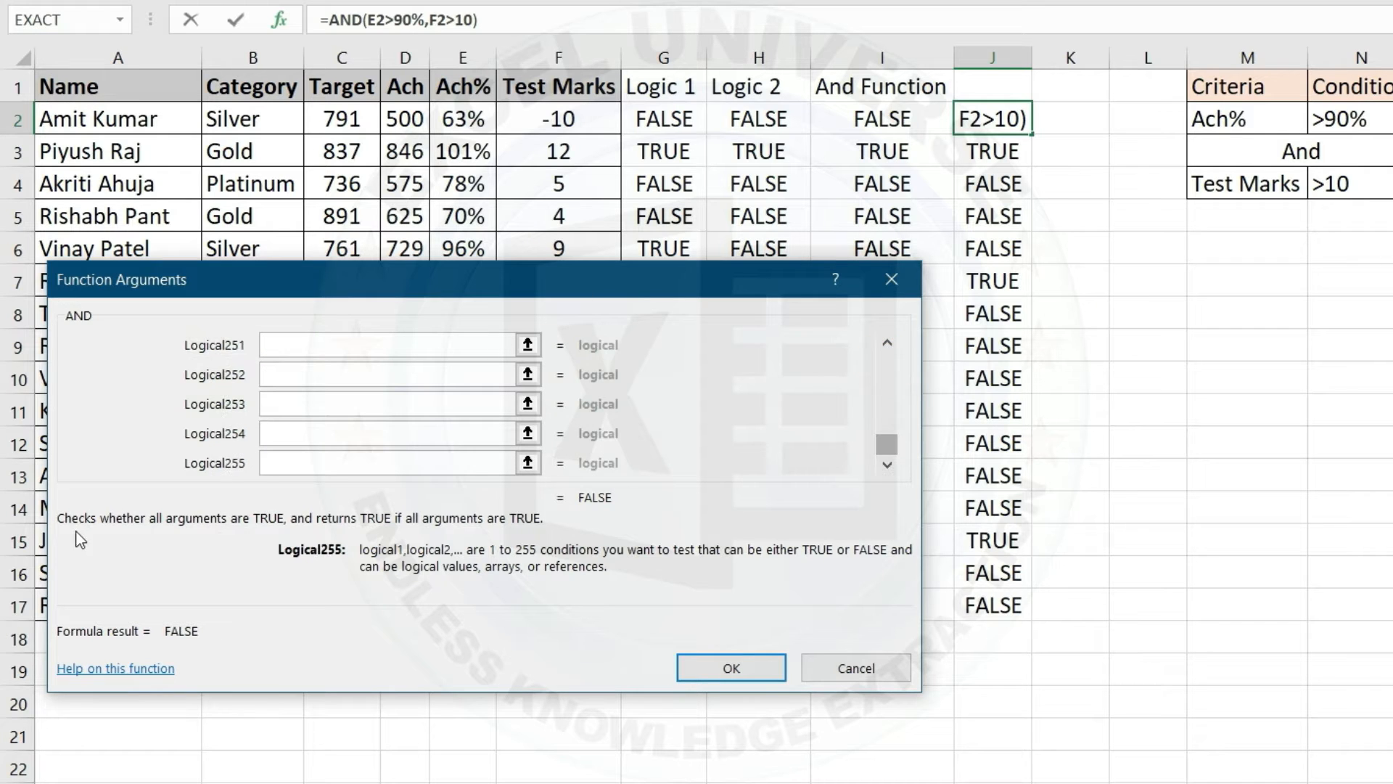
click(288, 466)
click(871, 667)
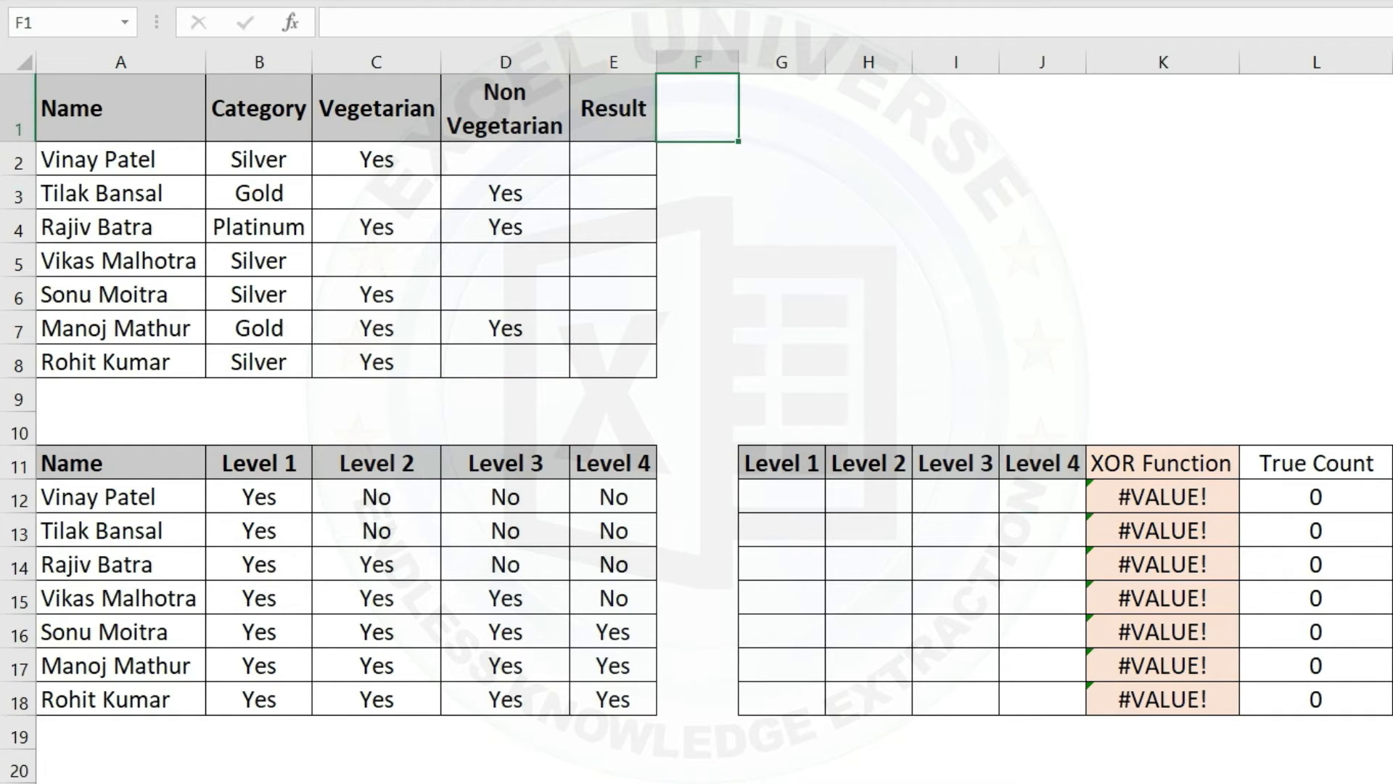
- In the Result column, enter =XOR(C2="Yes",D2="Yes") in E2 to test the Vegetarian and Non Vegetarian choices
key(Left)
key(Down)
text(=XOR()
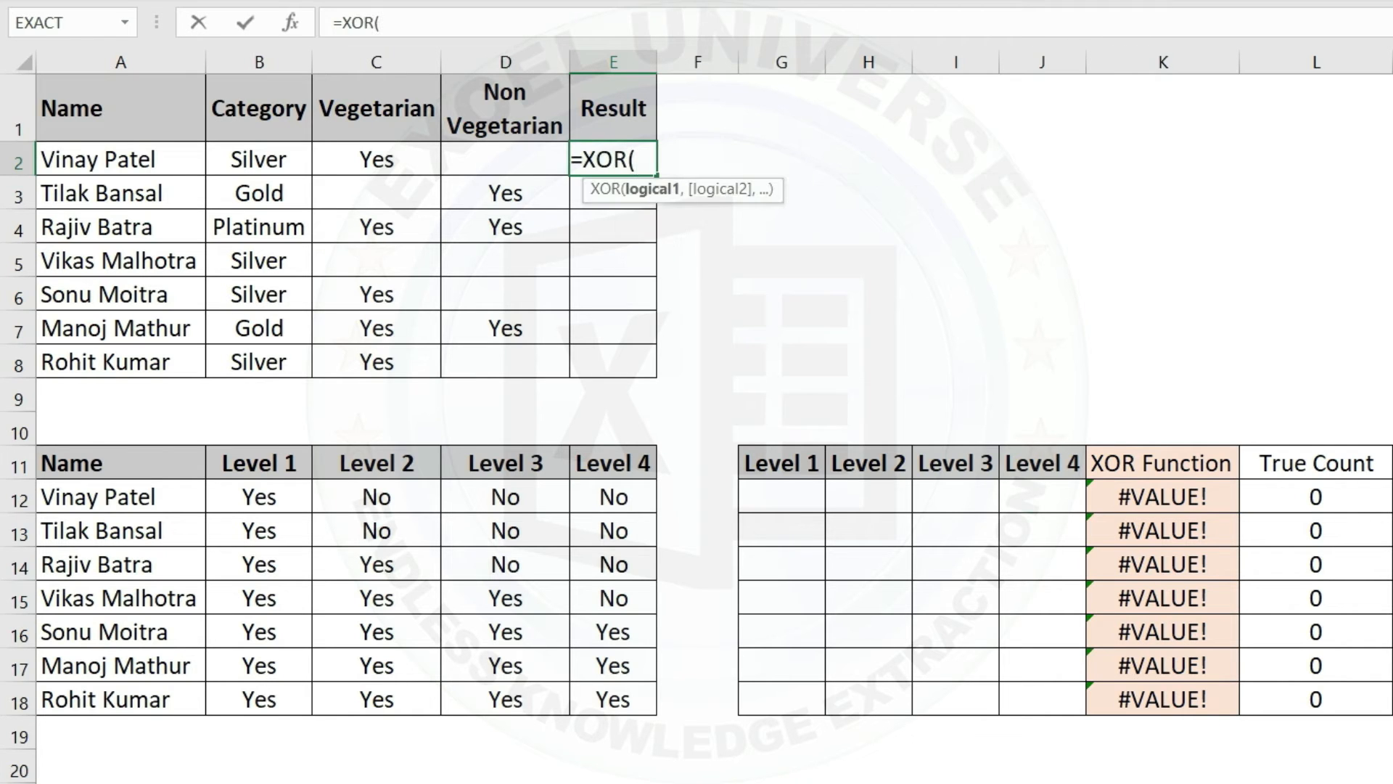
click(374, 158)
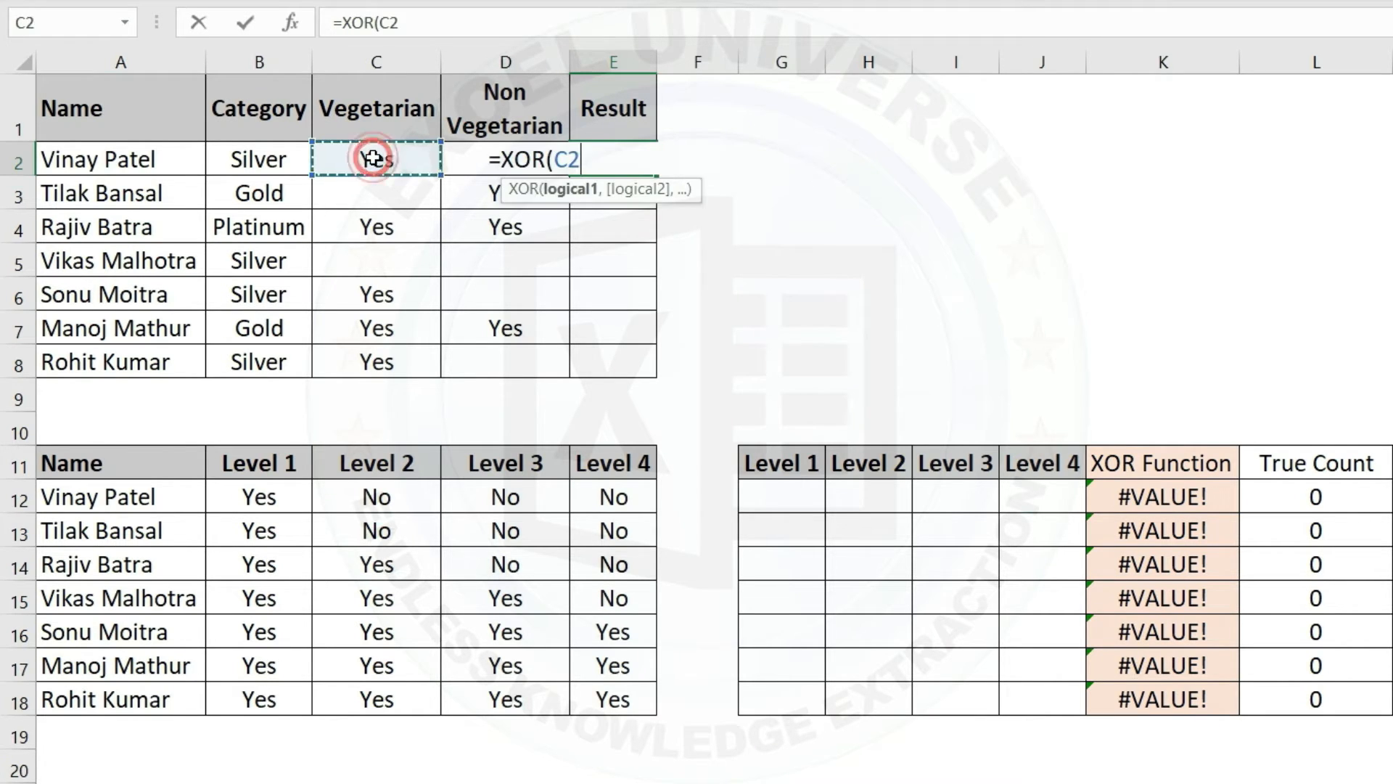
text(="Yes")
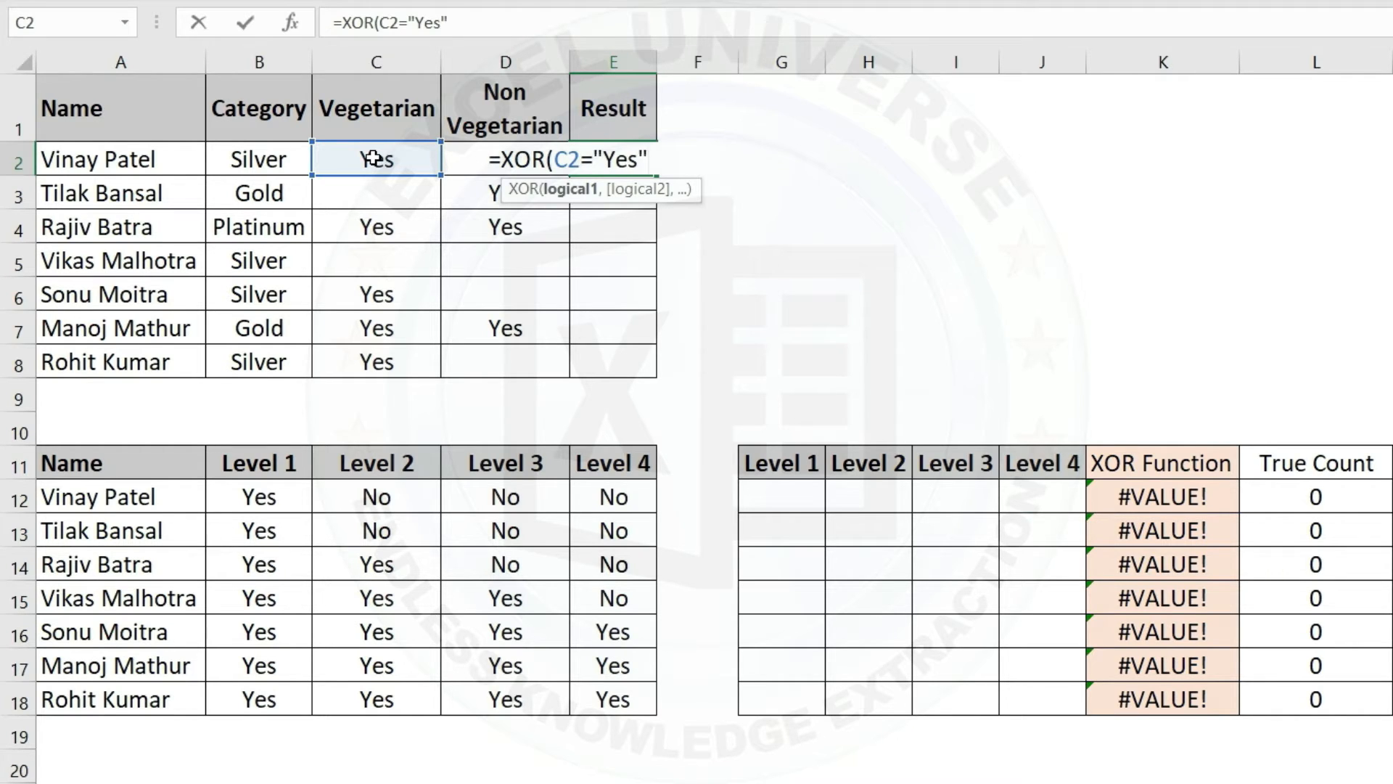
text(,)
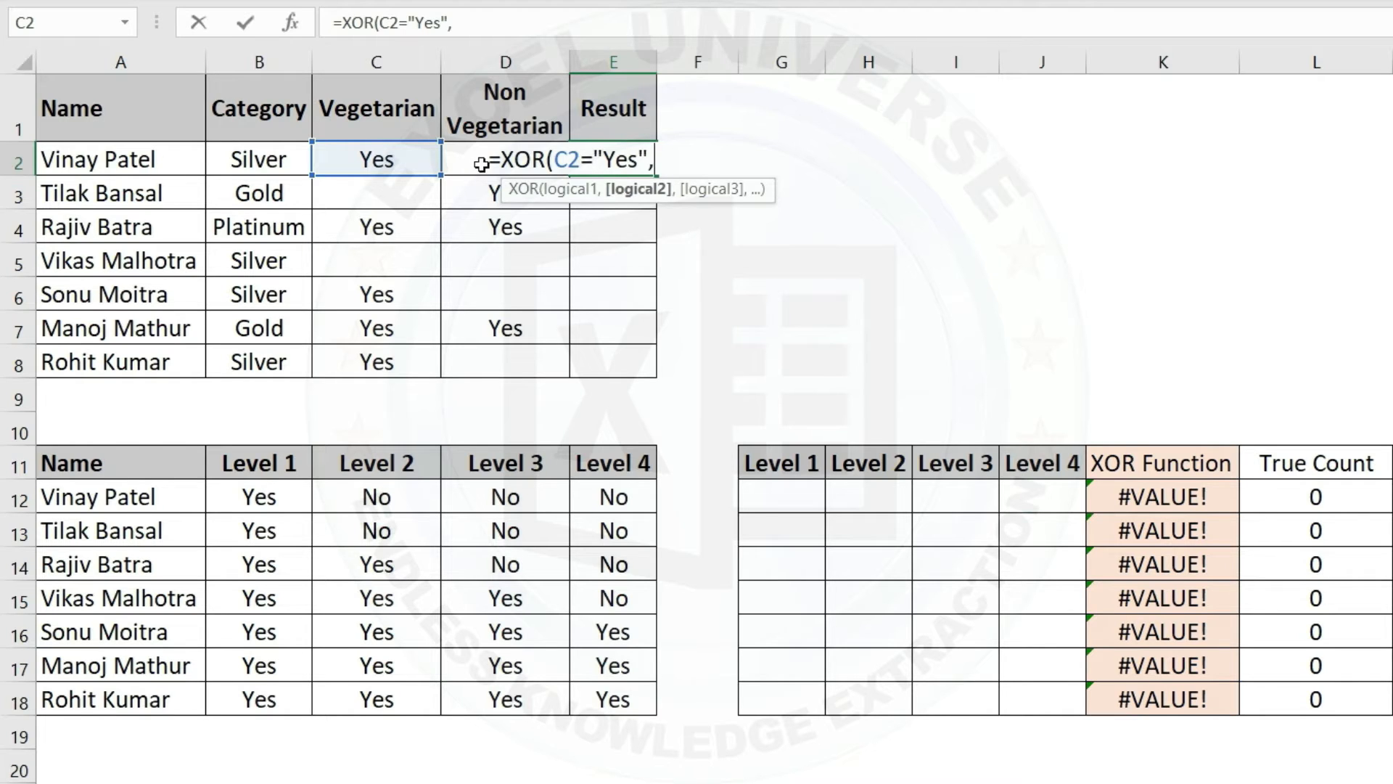
text(d2=)
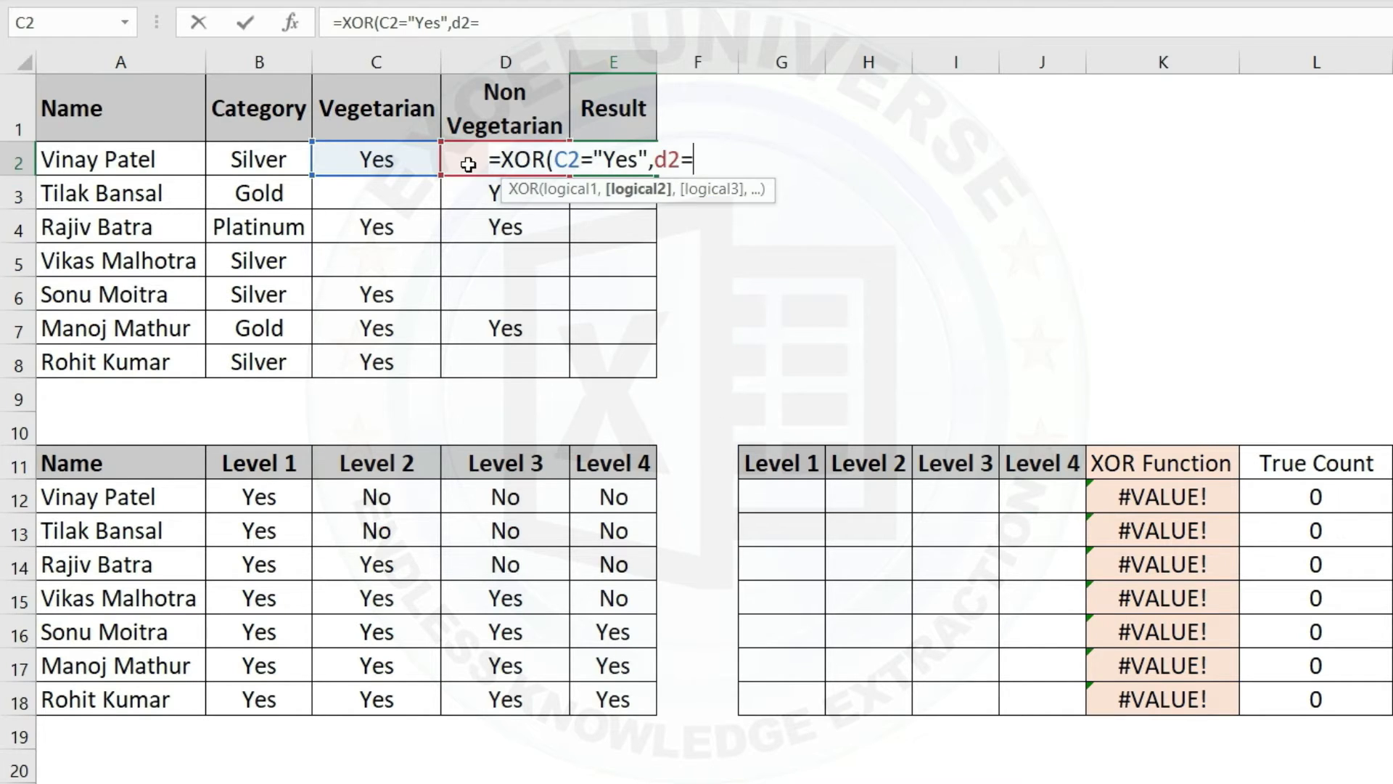
text("Yes)
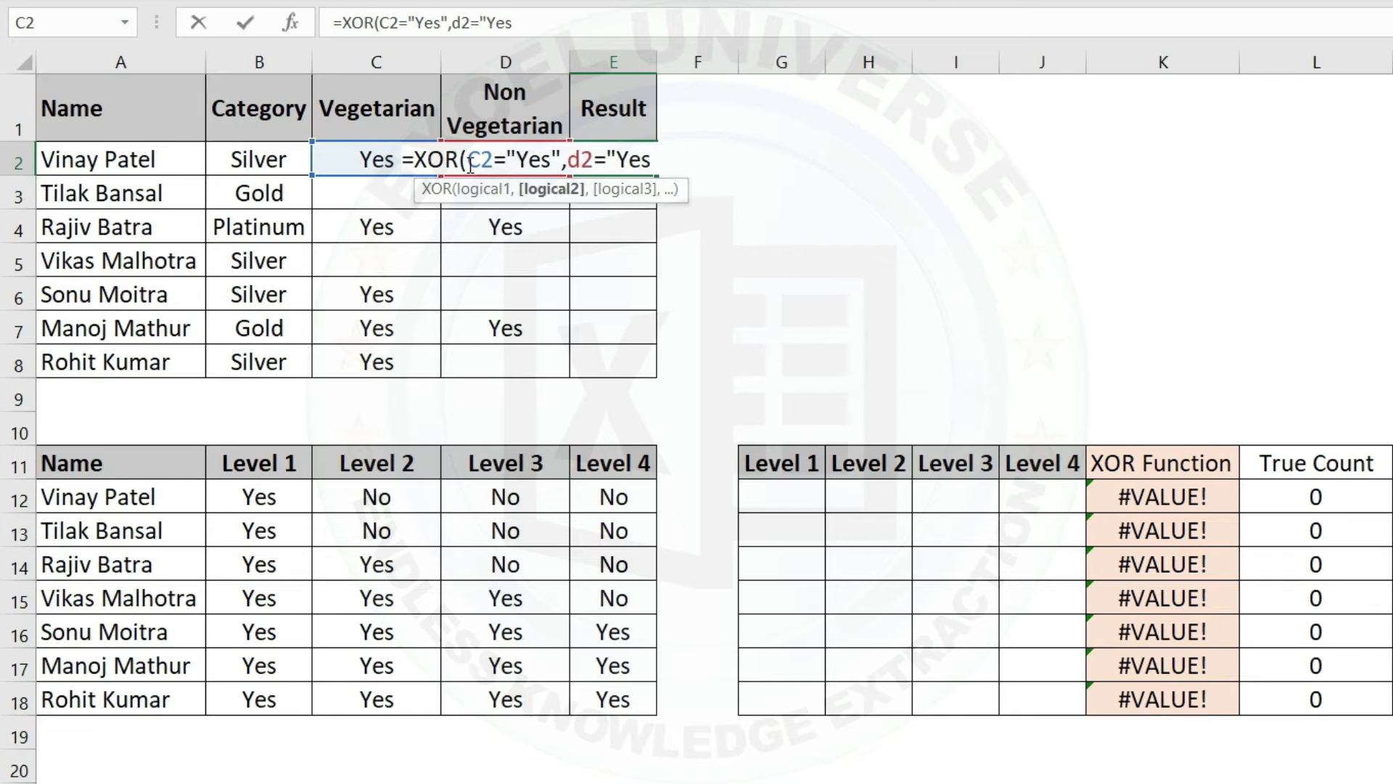
text("))
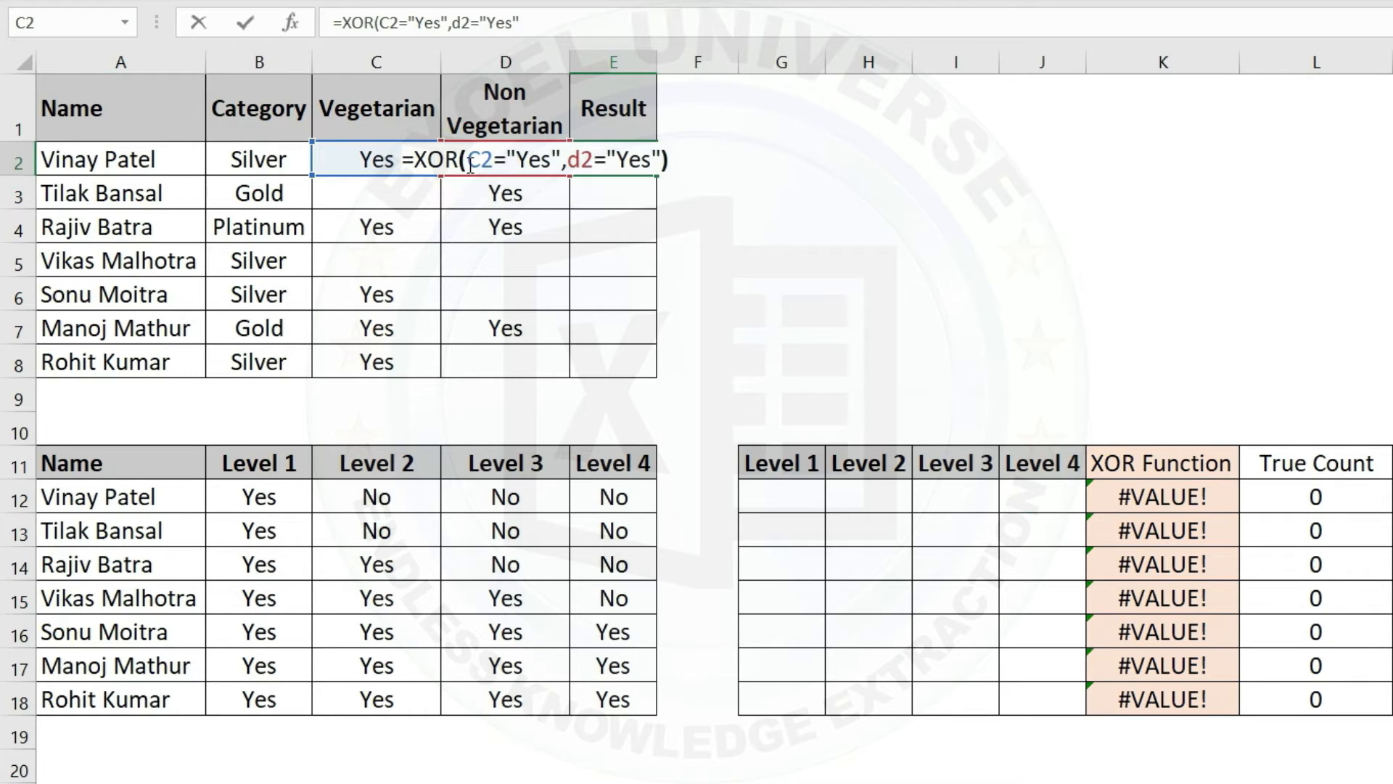
key(Return)
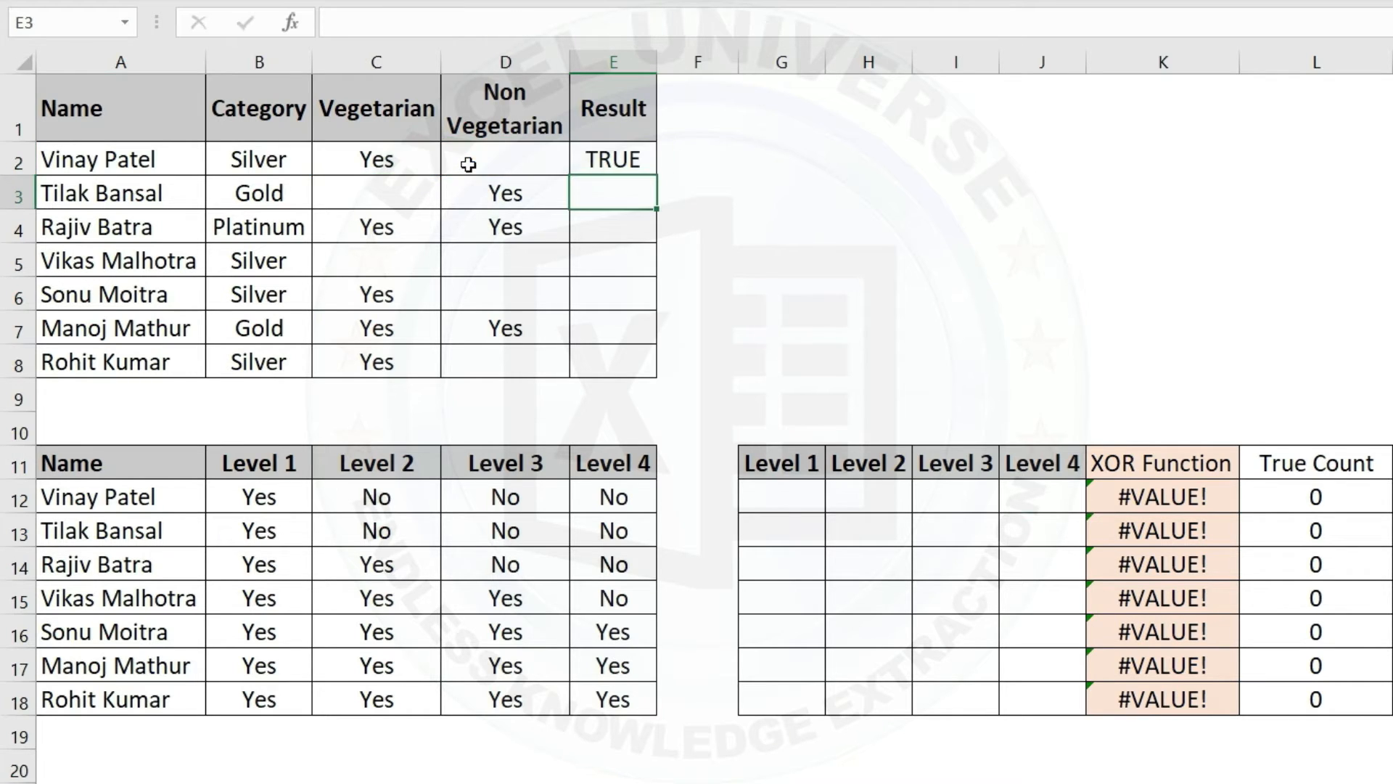
- Fill the XOR formula from E2 down to E8
click(634, 152)
drag(658, 176, 672, 367)
click(595, 167)
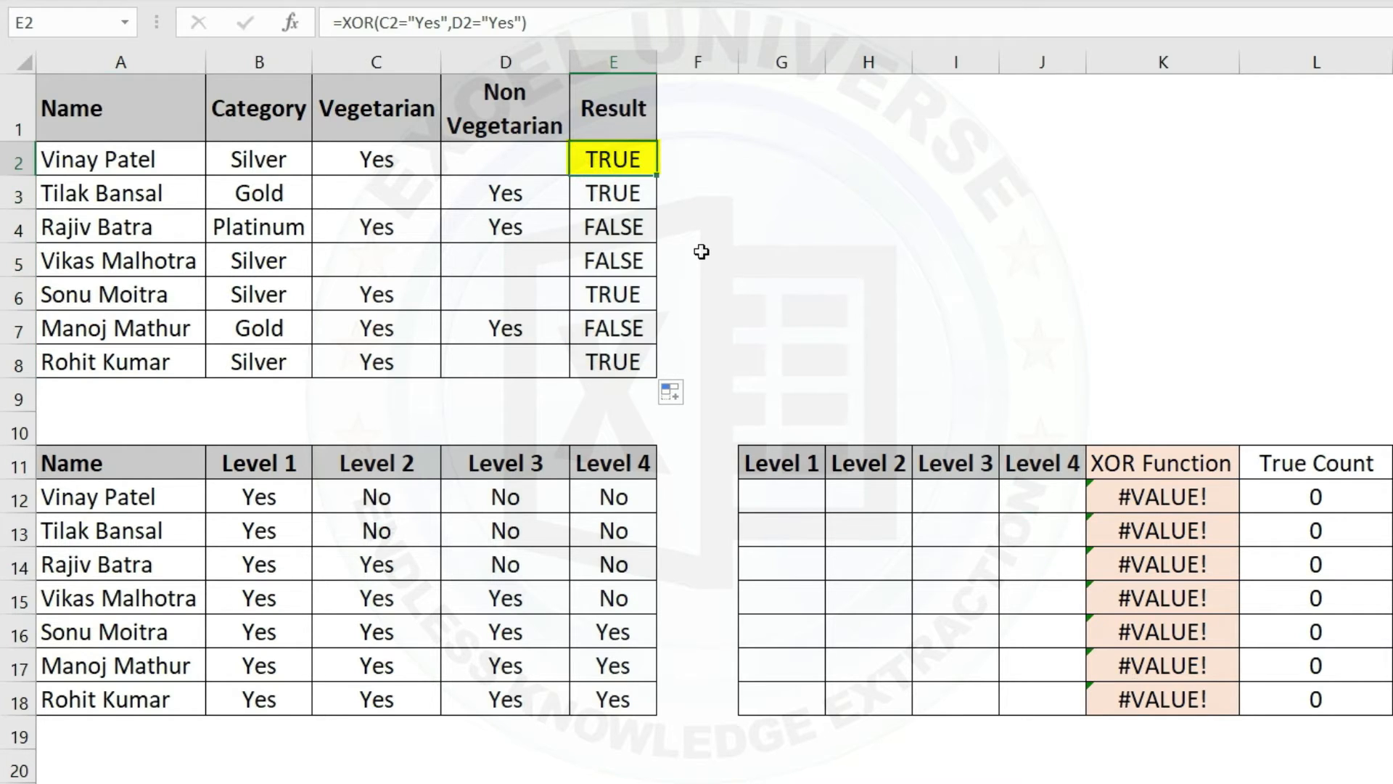
- Examine the XOR formulas in E2 and E4 against their Vegetarian and Non Vegetarian entries without changing them
double_click(606, 160)
key(Escape)
click(369, 153)
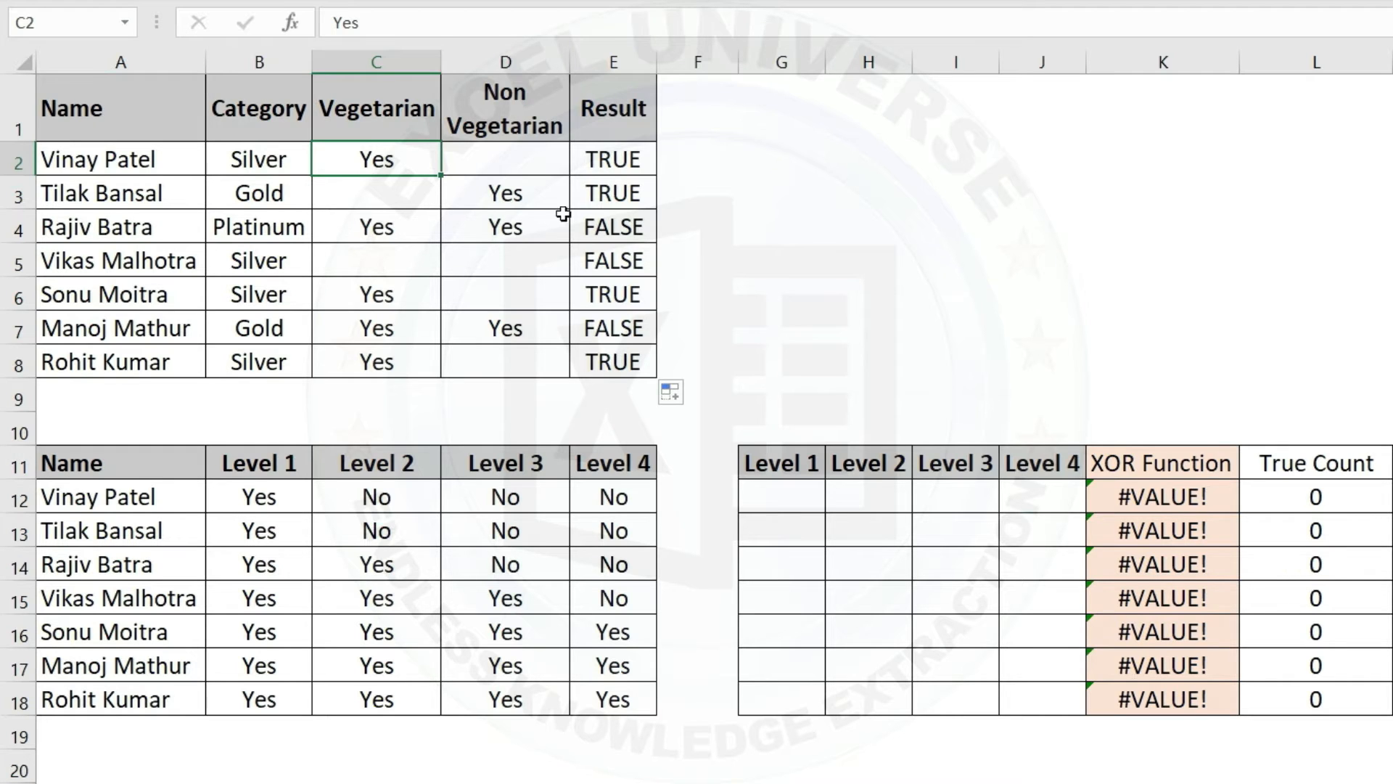
double_click(593, 227)
drag(508, 227, 702, 227)
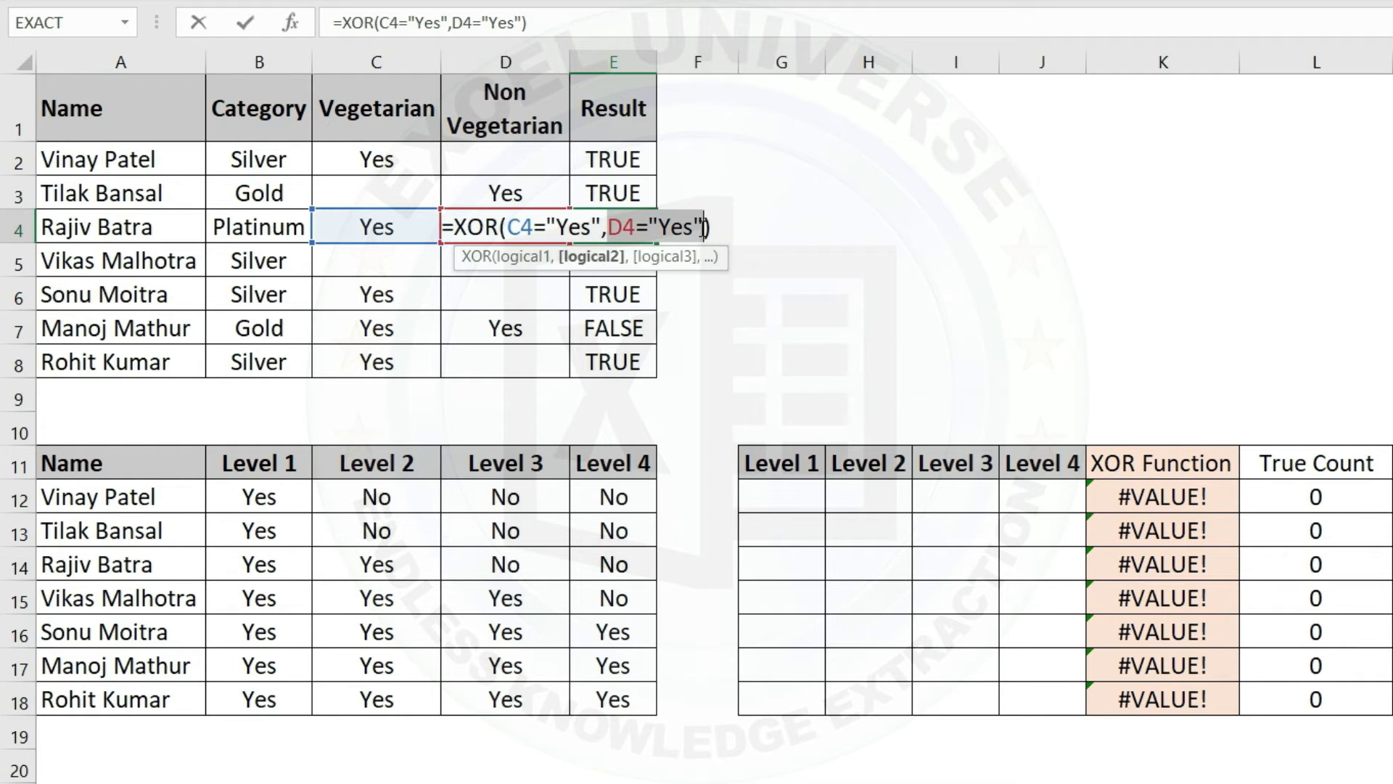
click(644, 229)
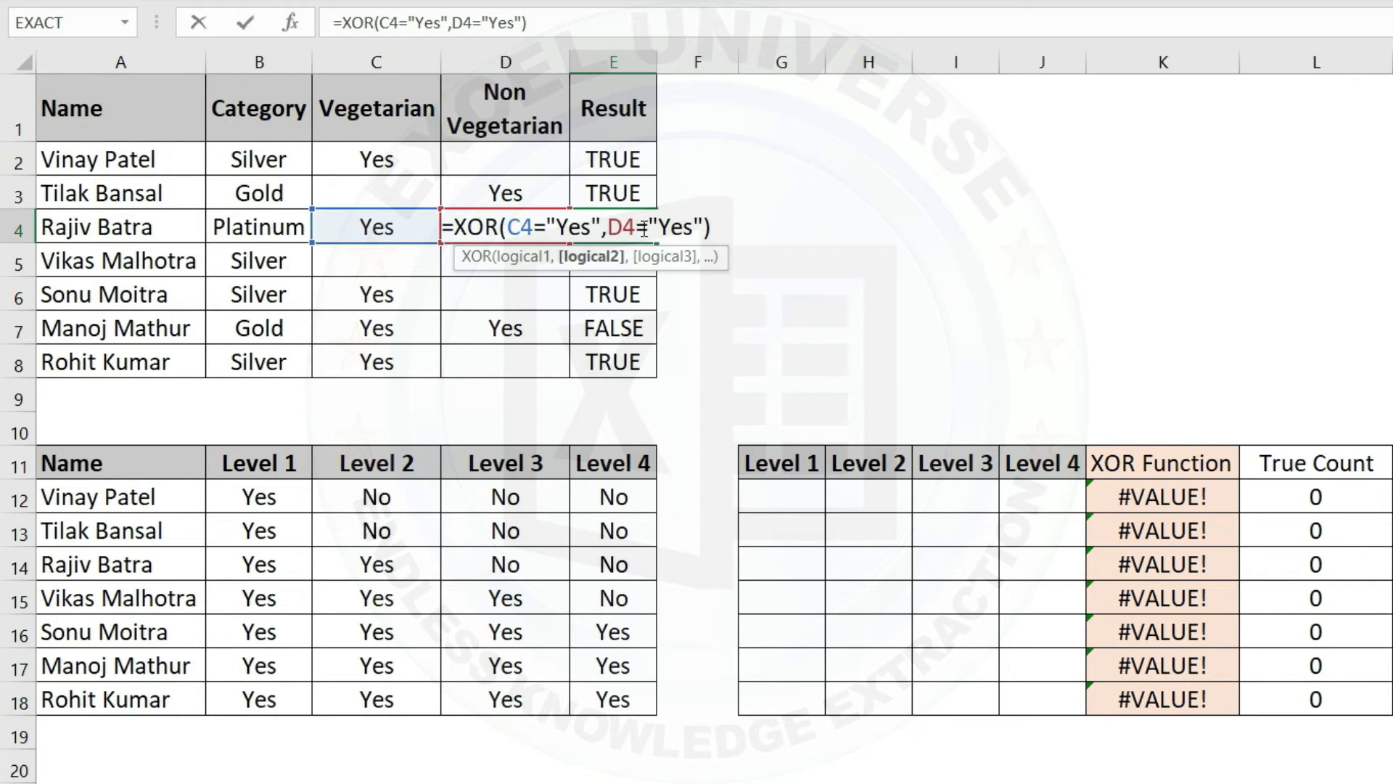
key(ctrl+Return)
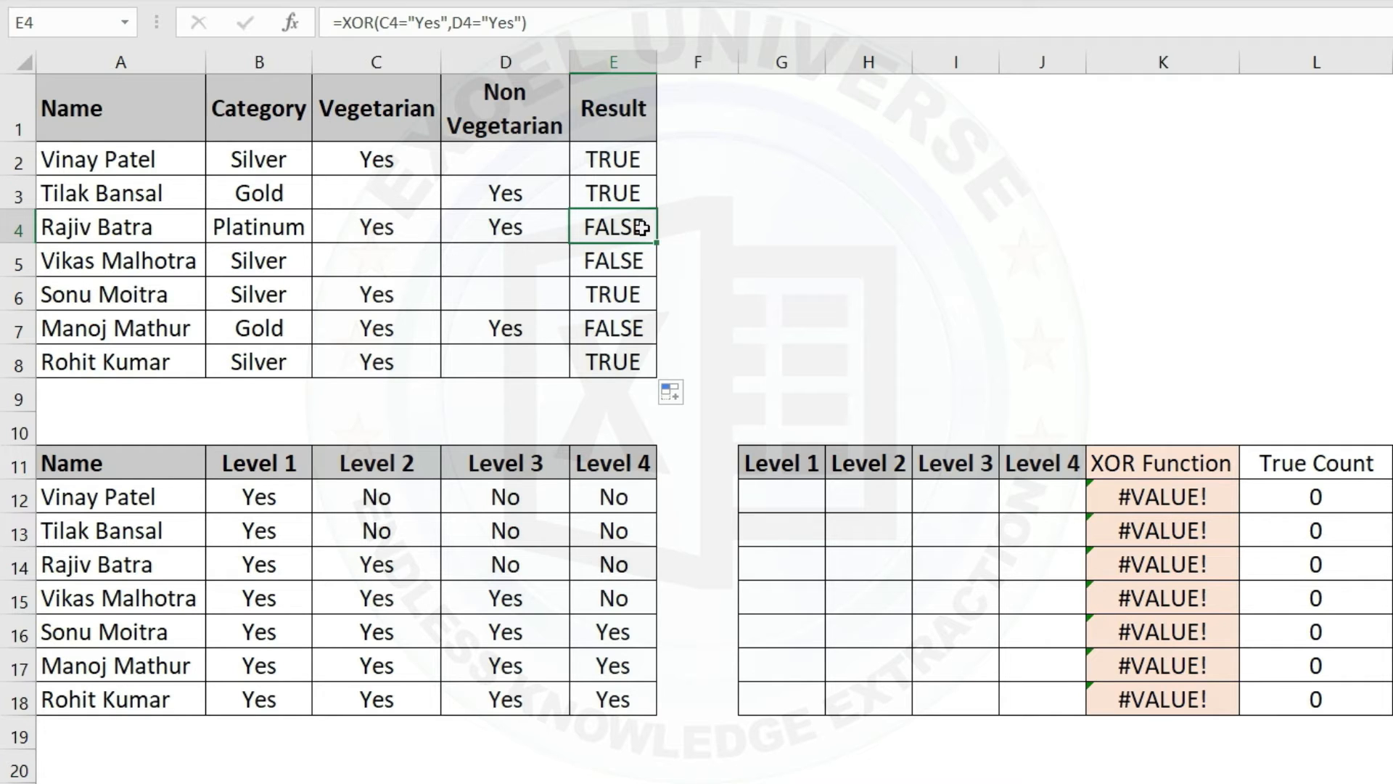
- Examine the Level 1 to Level 4 table and the arguments of the XOR formula in K12 without changing them
drag(72, 468, 613, 719)
scroll(613, 718, down, 3)
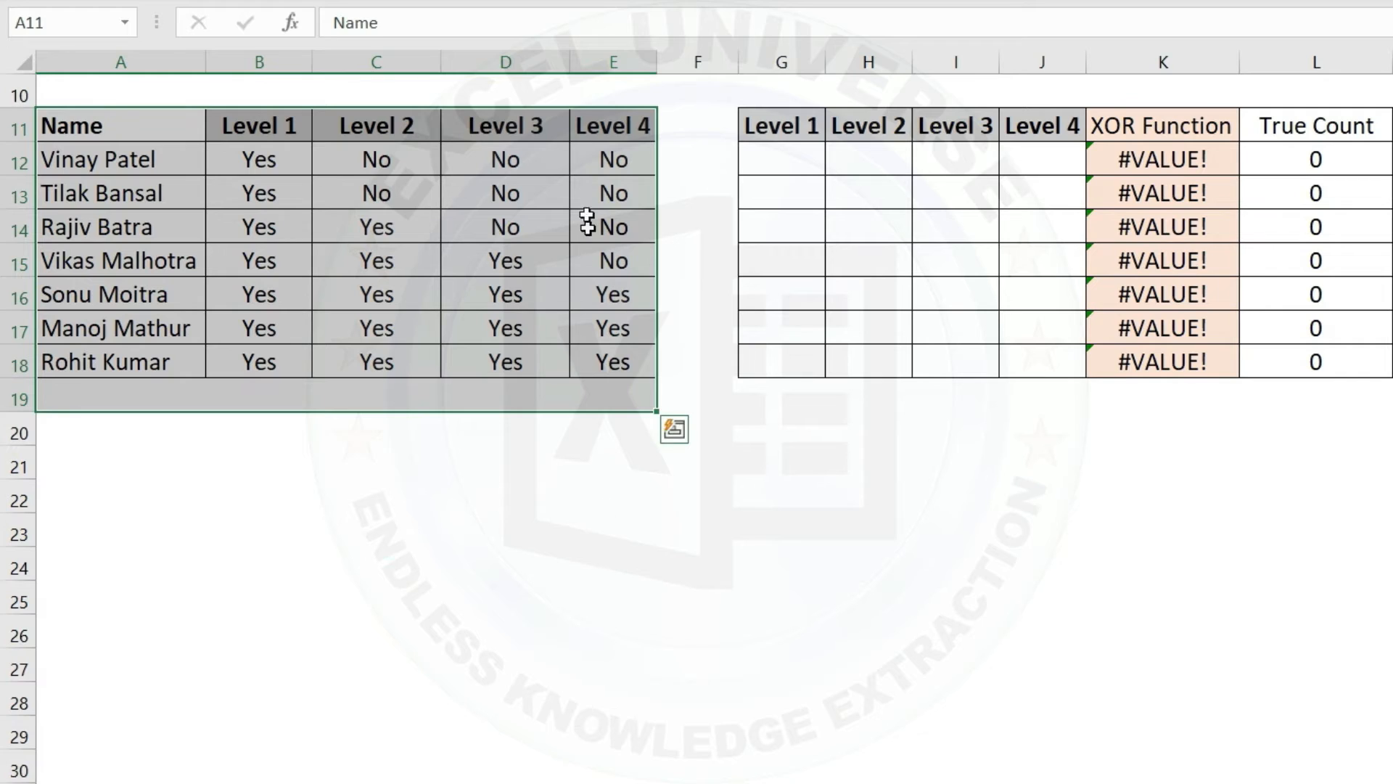
click(617, 156)
click(1198, 158)
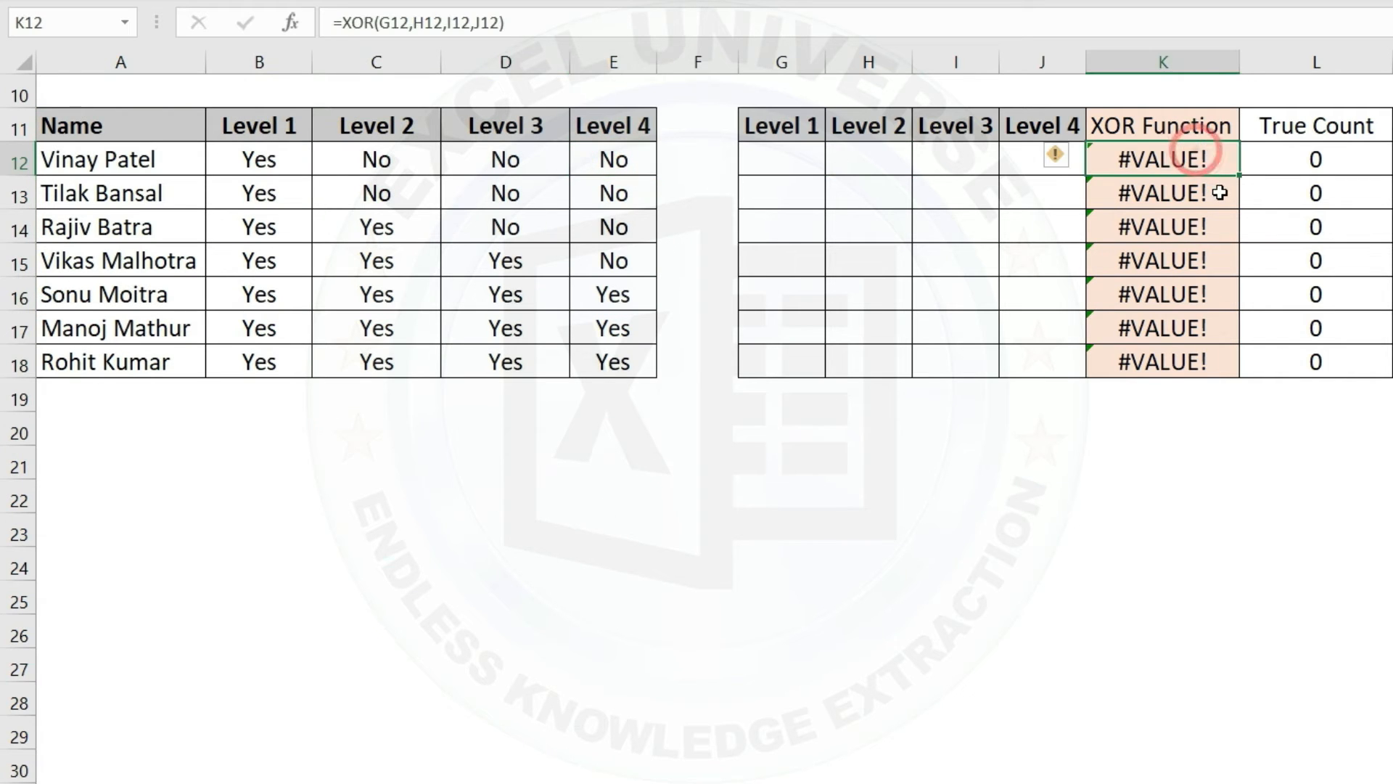
key(F2)
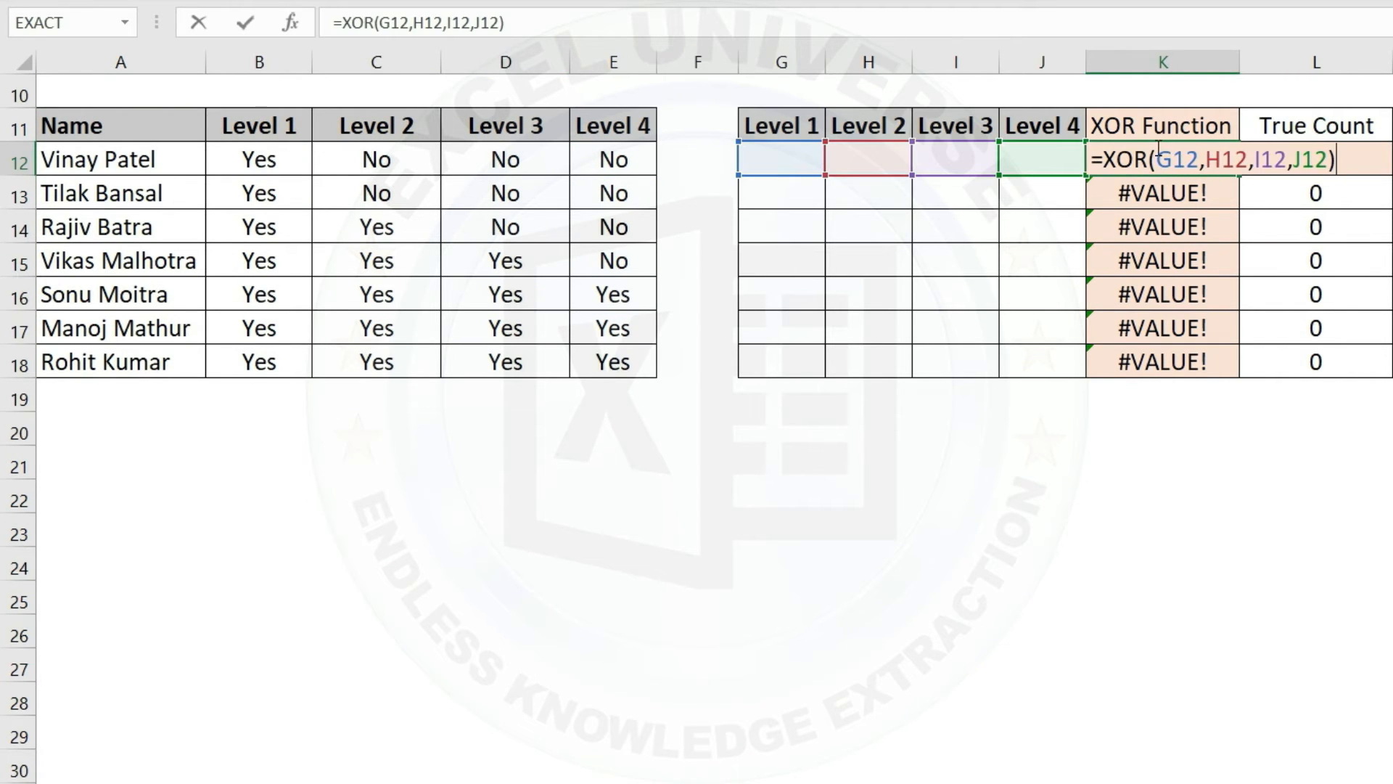
click(1164, 155)
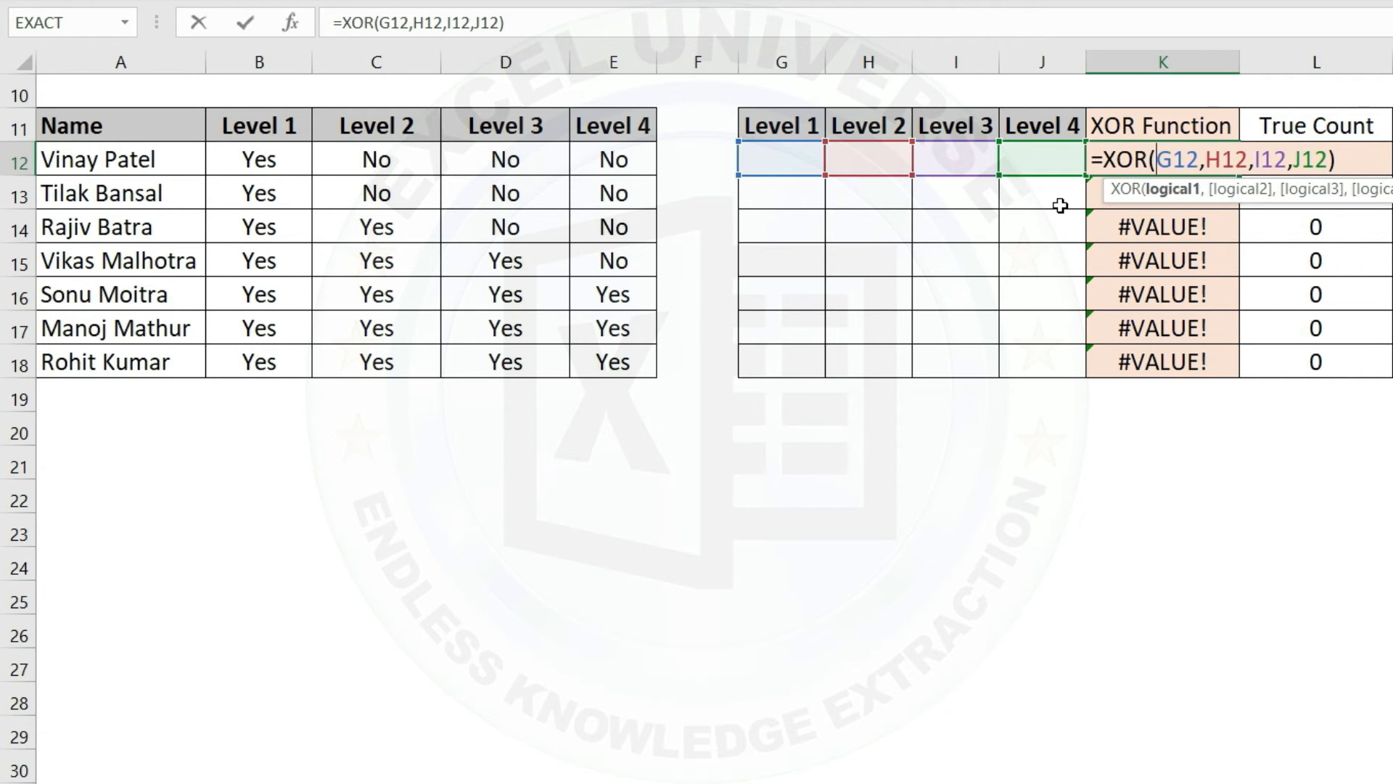
key(ctrl+Return)
- Enter =B12="Yes" in G12 to test the Level 1 entry
click(802, 169)
text(=)
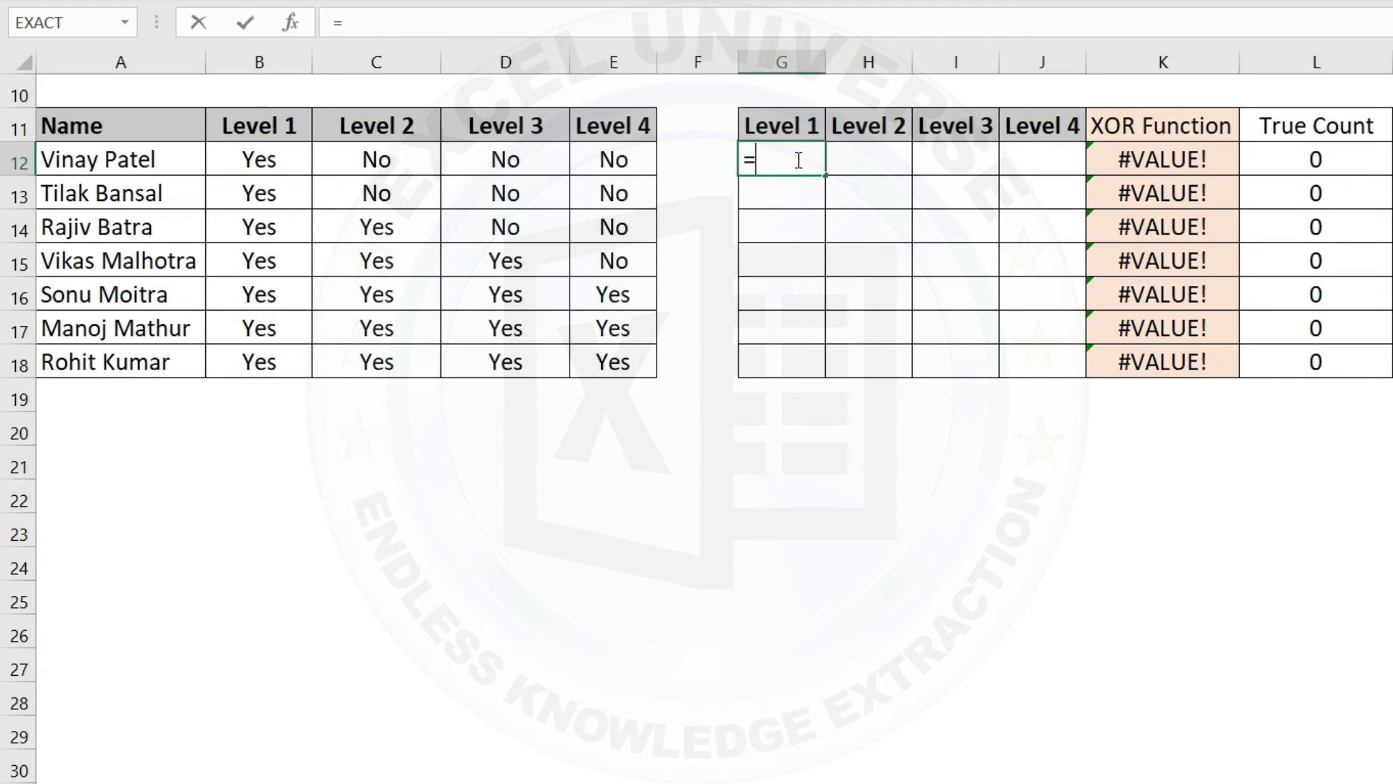
click(268, 156)
text(=")
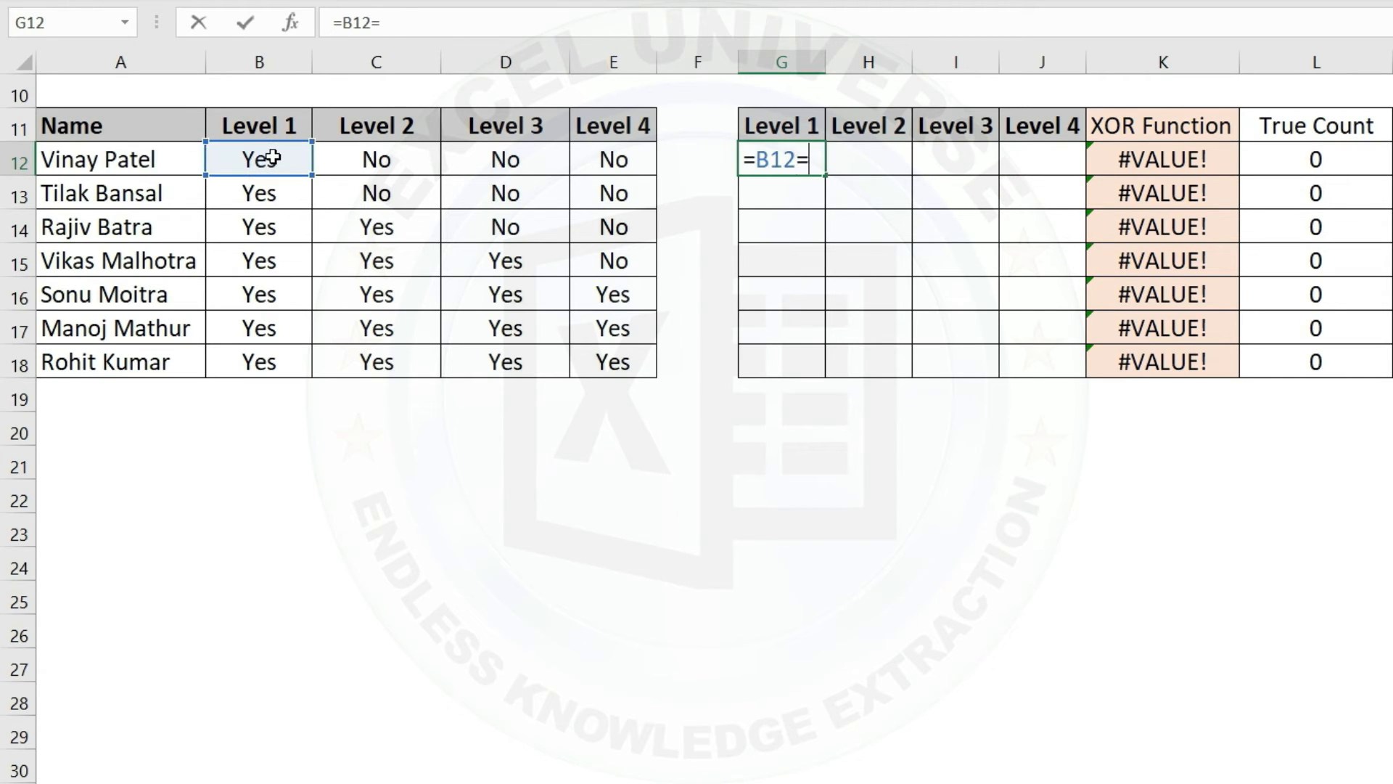
text(Yes")
key(Return)
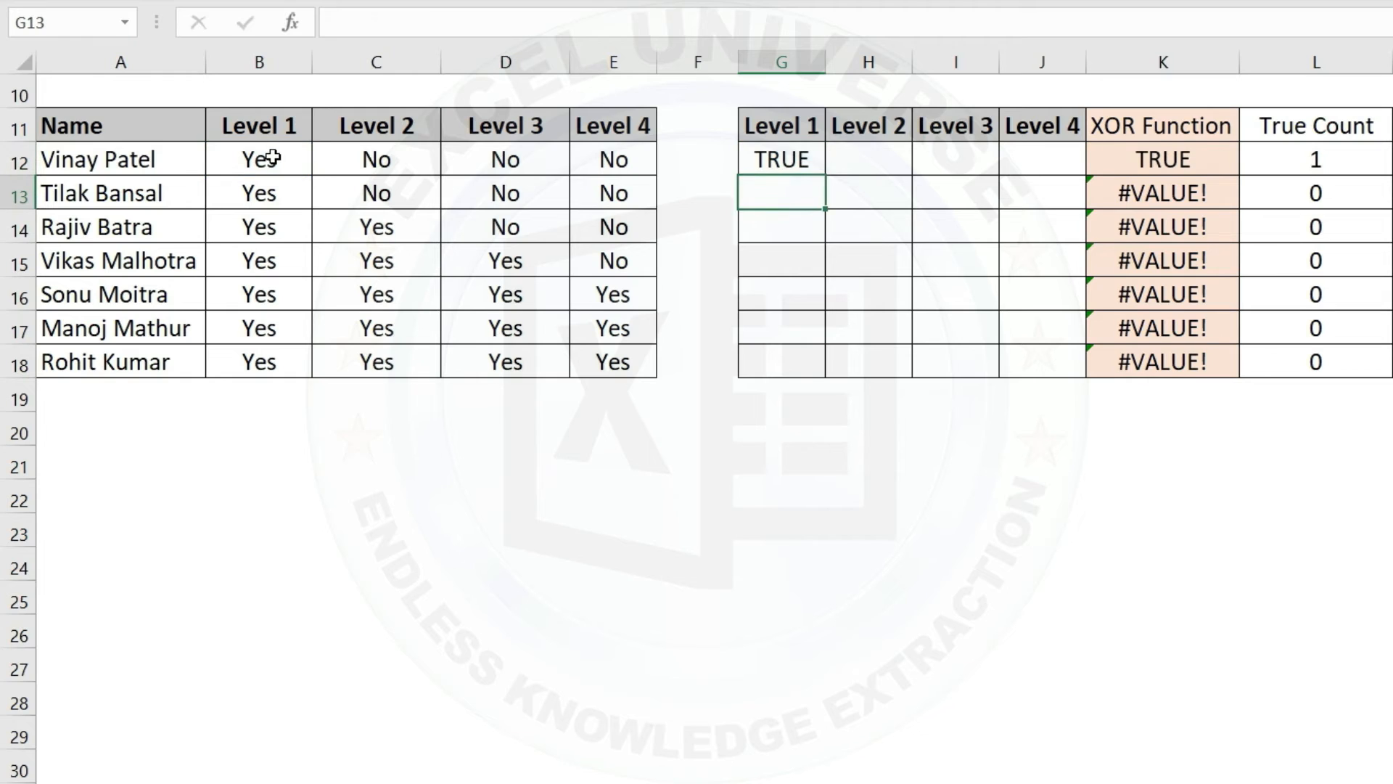
- Copy the G12 formula across G12:J18 to test every Level entry for "Yes"
click(788, 157)
key(ctrl+c)
shift+click(1045, 351)
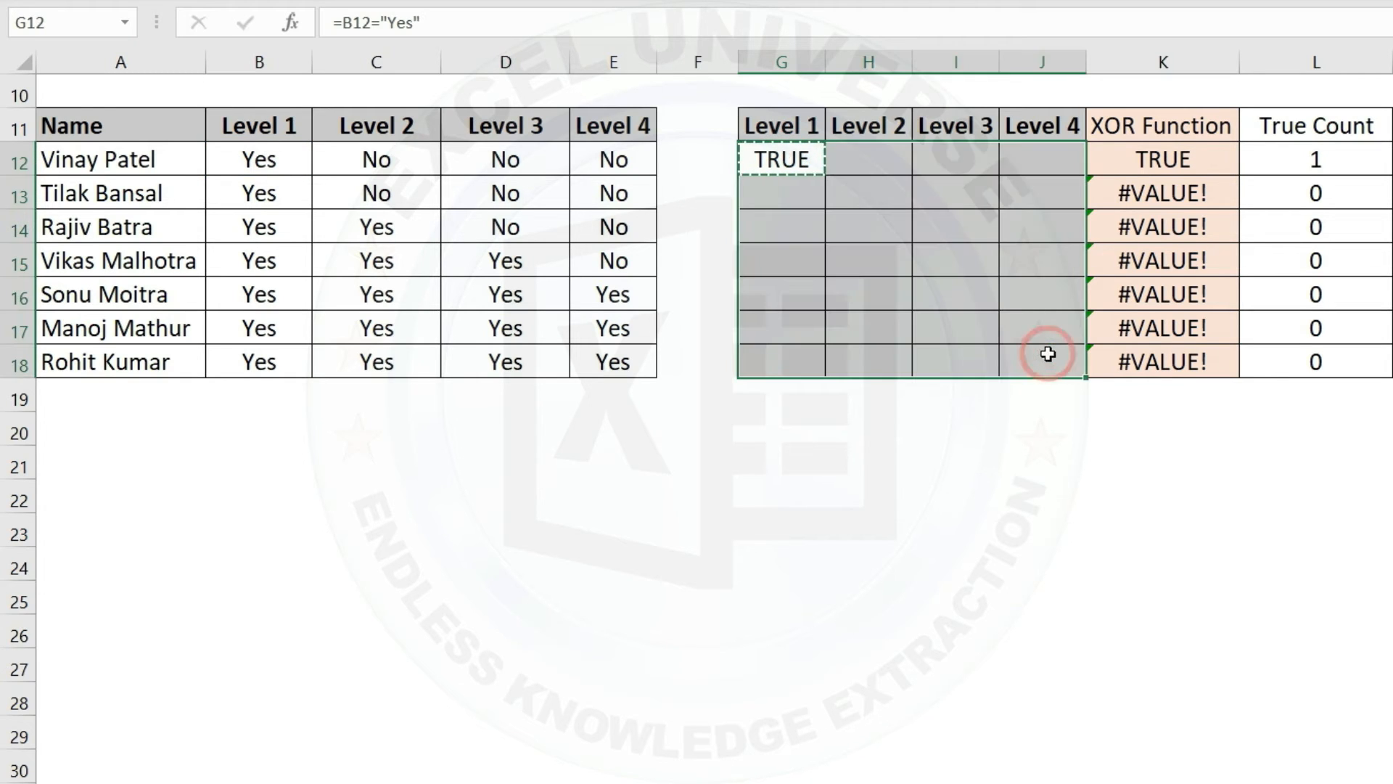
key(ctrl+v)
click(1185, 164)
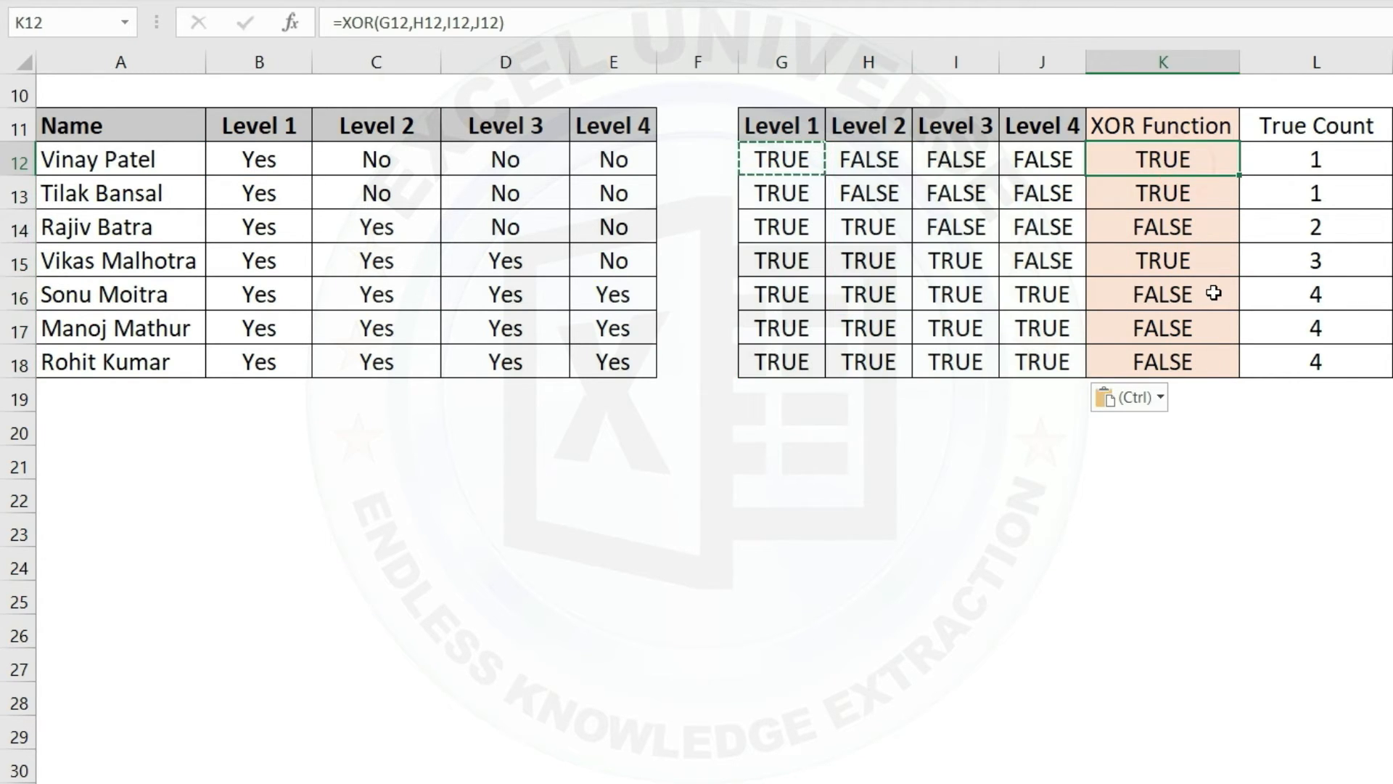
key(Escape)
- Compare the XOR Function and True Count formulas in rows 12, 14, 15 and 16 with their Level 1 to Level 4 values
click(1157, 158)
click(1319, 156)
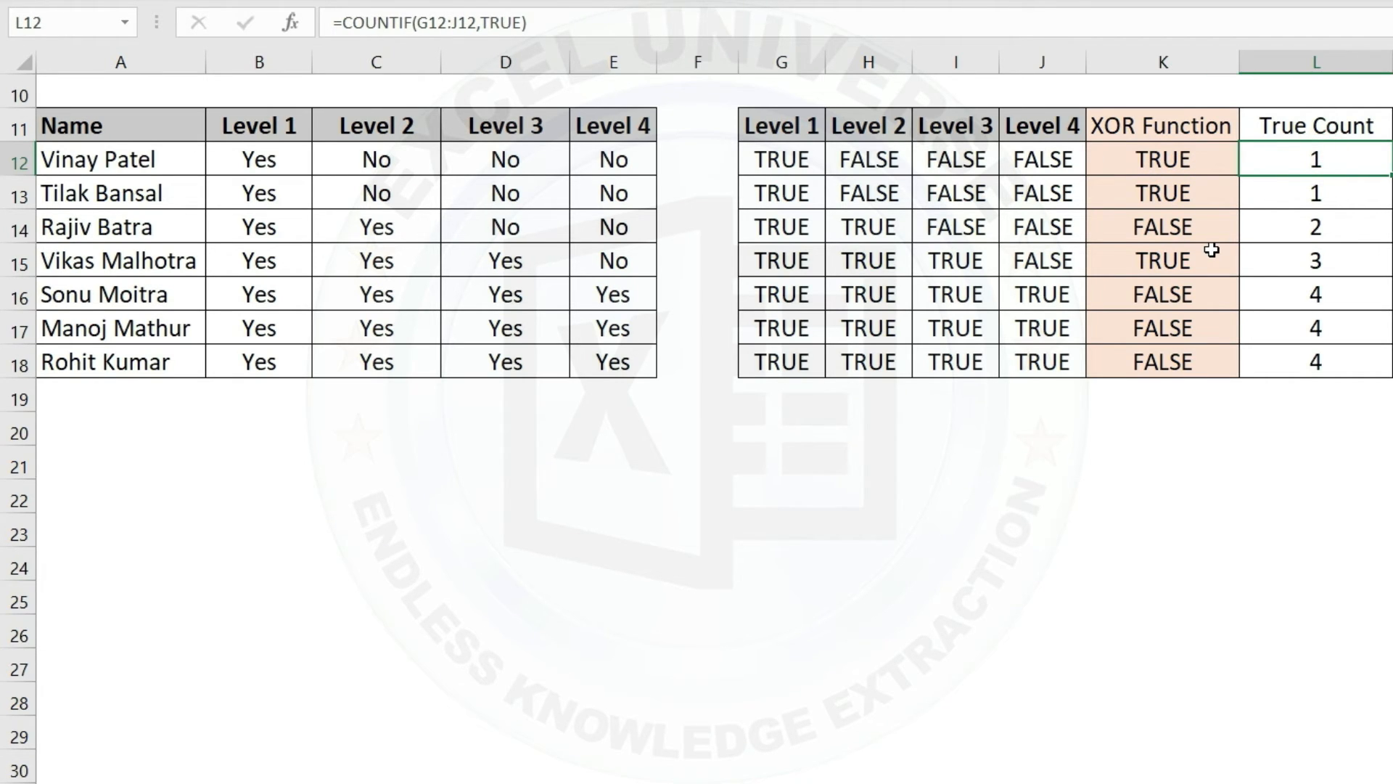
drag(1295, 229, 793, 226)
drag(1315, 291, 783, 294)
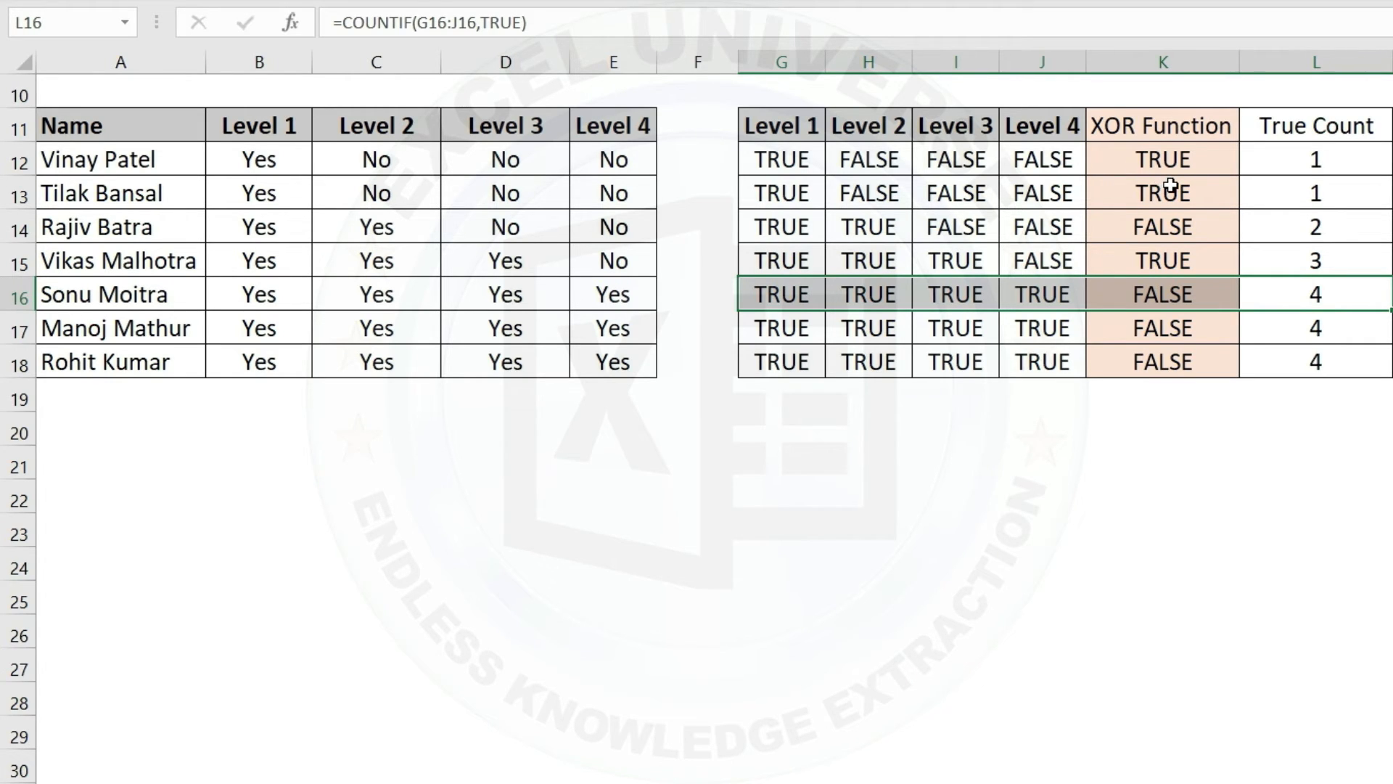
click(1184, 255)
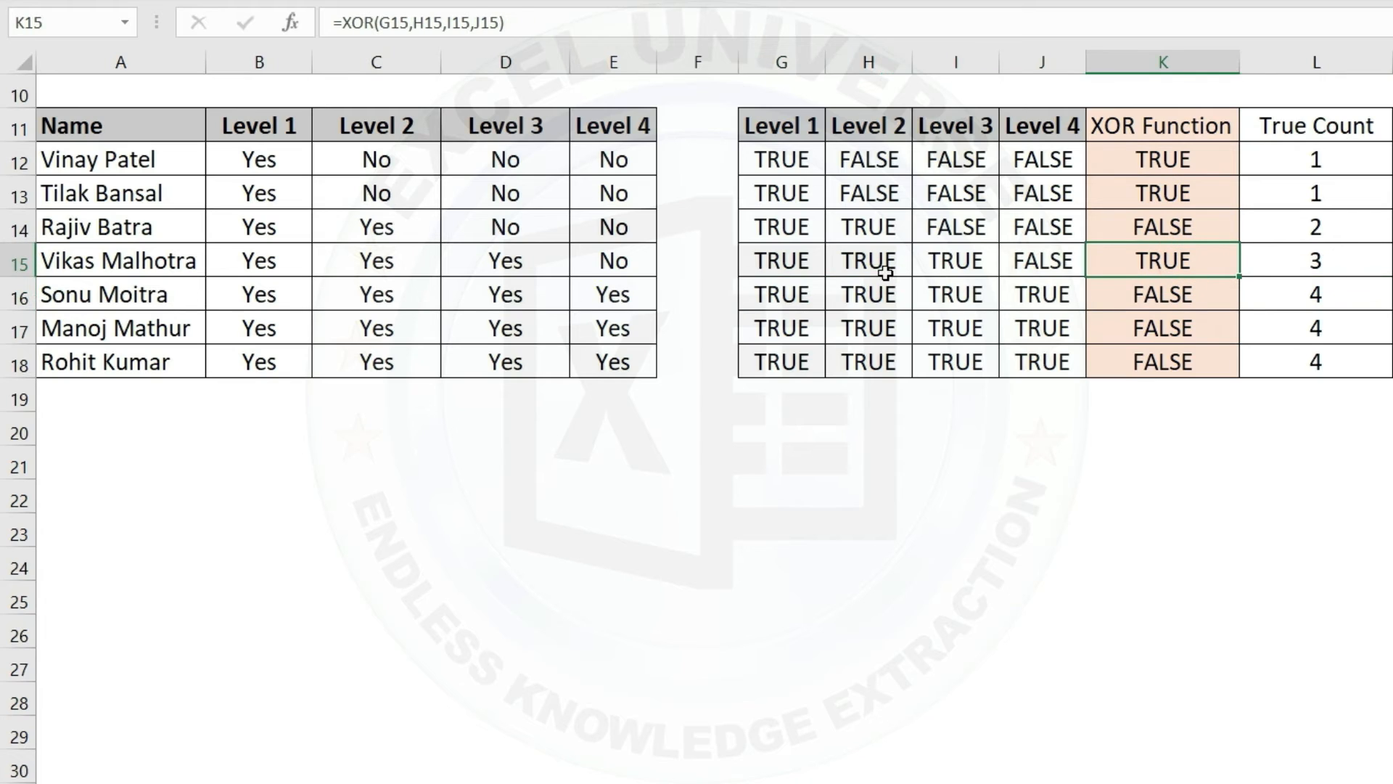
click(775, 265)
drag(933, 258, 928, 265)
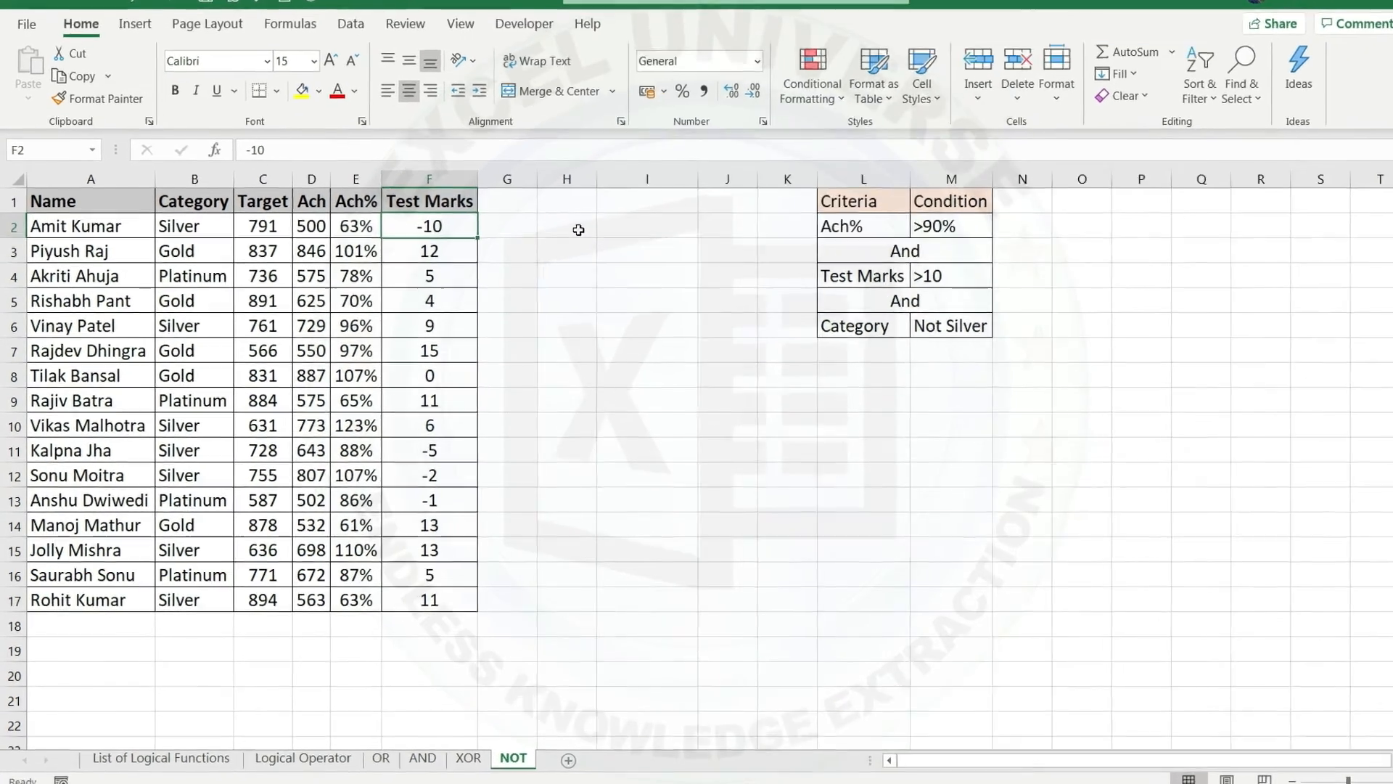
- On the NOT sheet, enter TRUE in H2 and FALSE in H3 as sample logical values
click(556, 243)
text(TRUE)
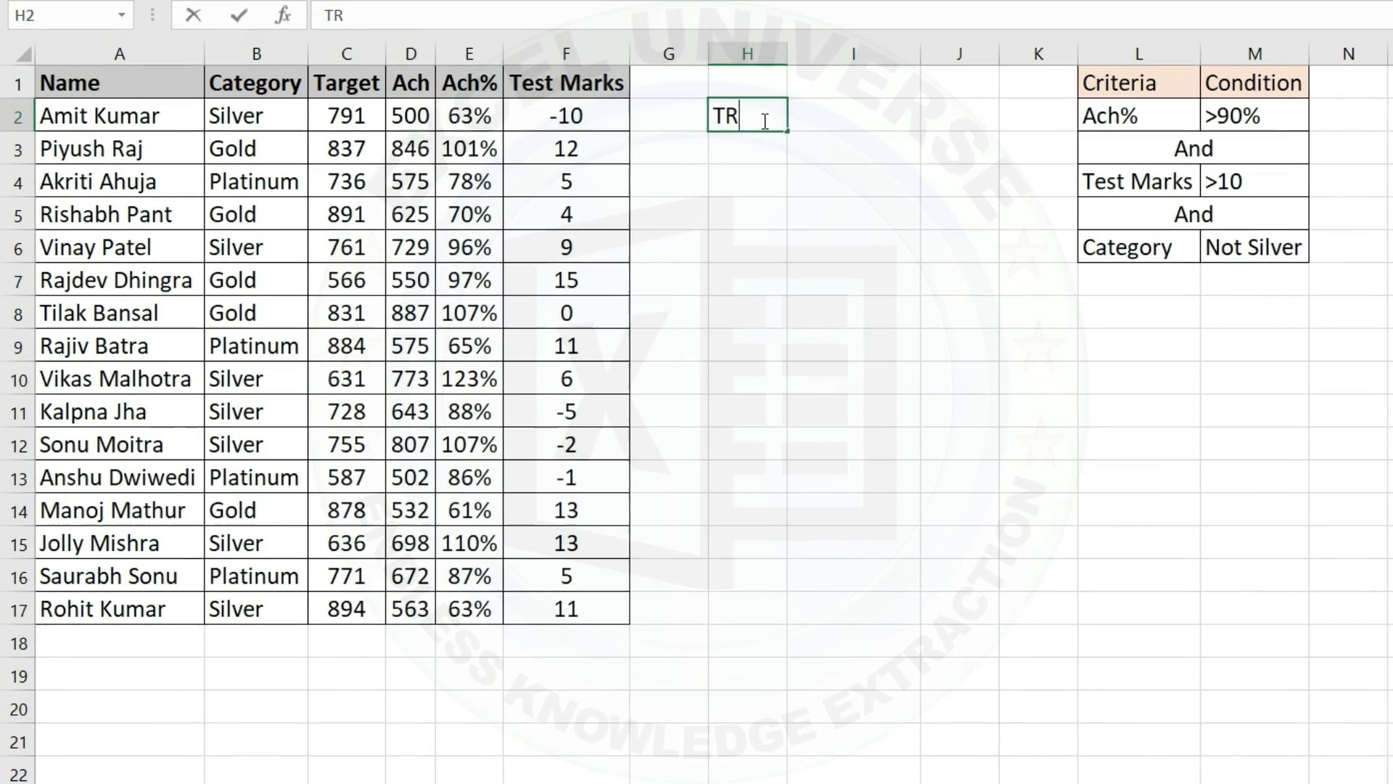
key(Return)
text(FALSE)
key(Return)
- Enter =NOT(H2) in I2 to reverse the sample value in H2
key(Up)
key(Up)
key(Right)
text(=not)
key(Tab)
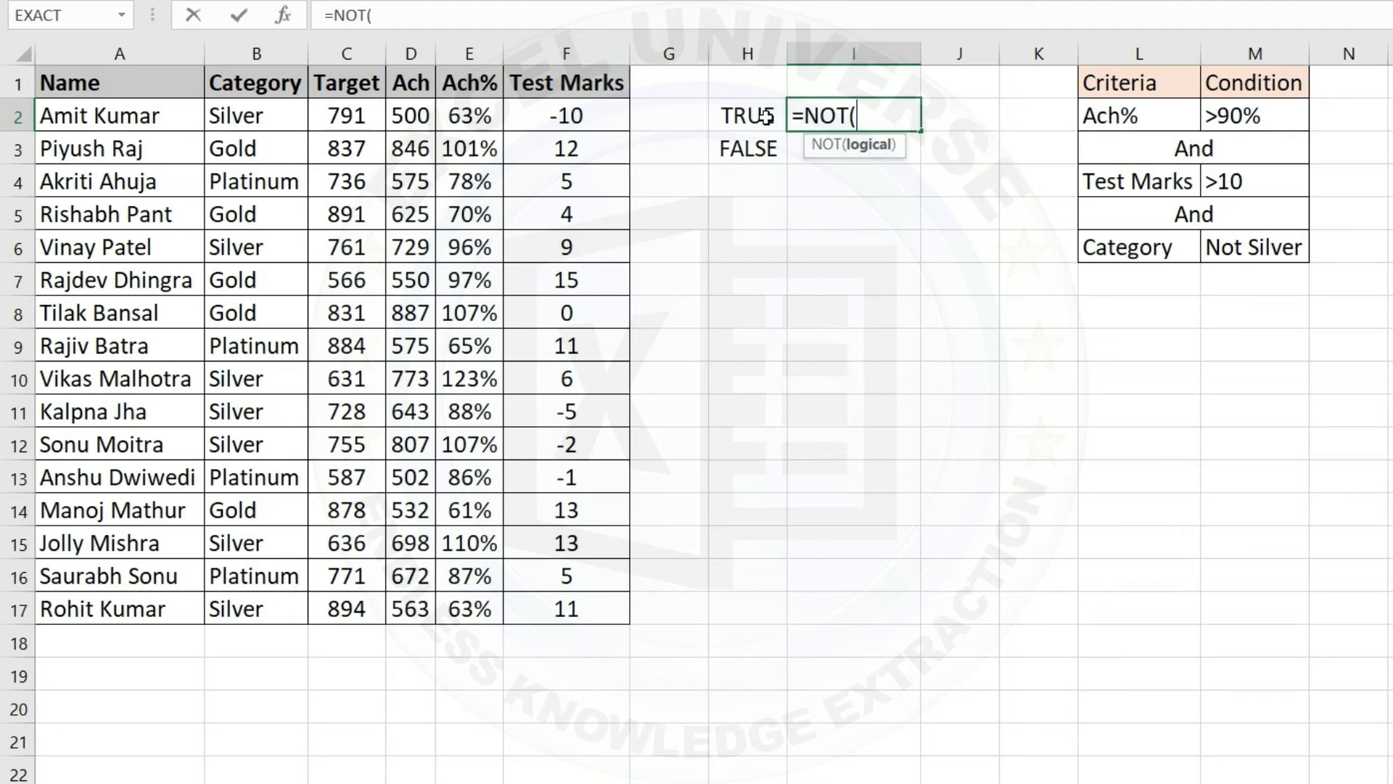
click(767, 116)
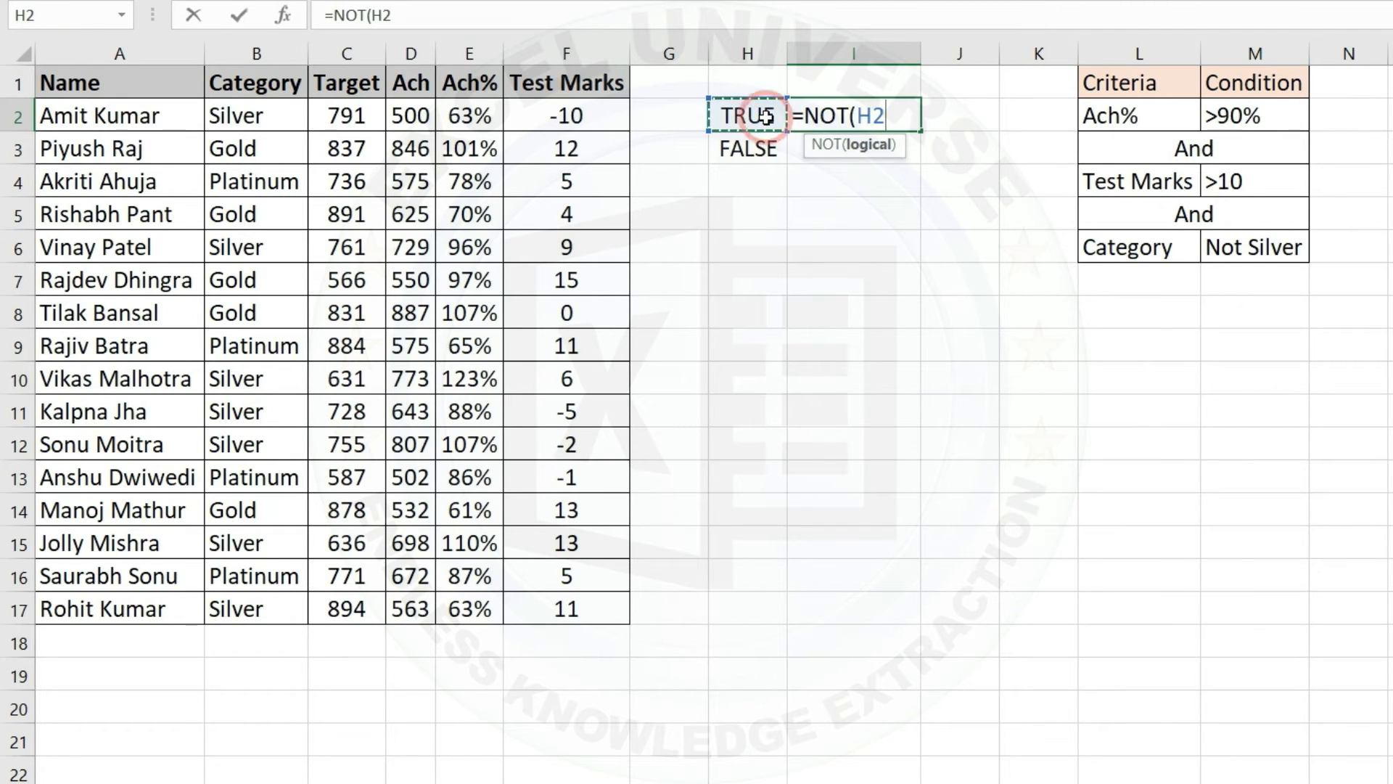
text())
key(Return)
- Fill the NOT formula from I2 down to I3 and review its function arguments
click(804, 113)
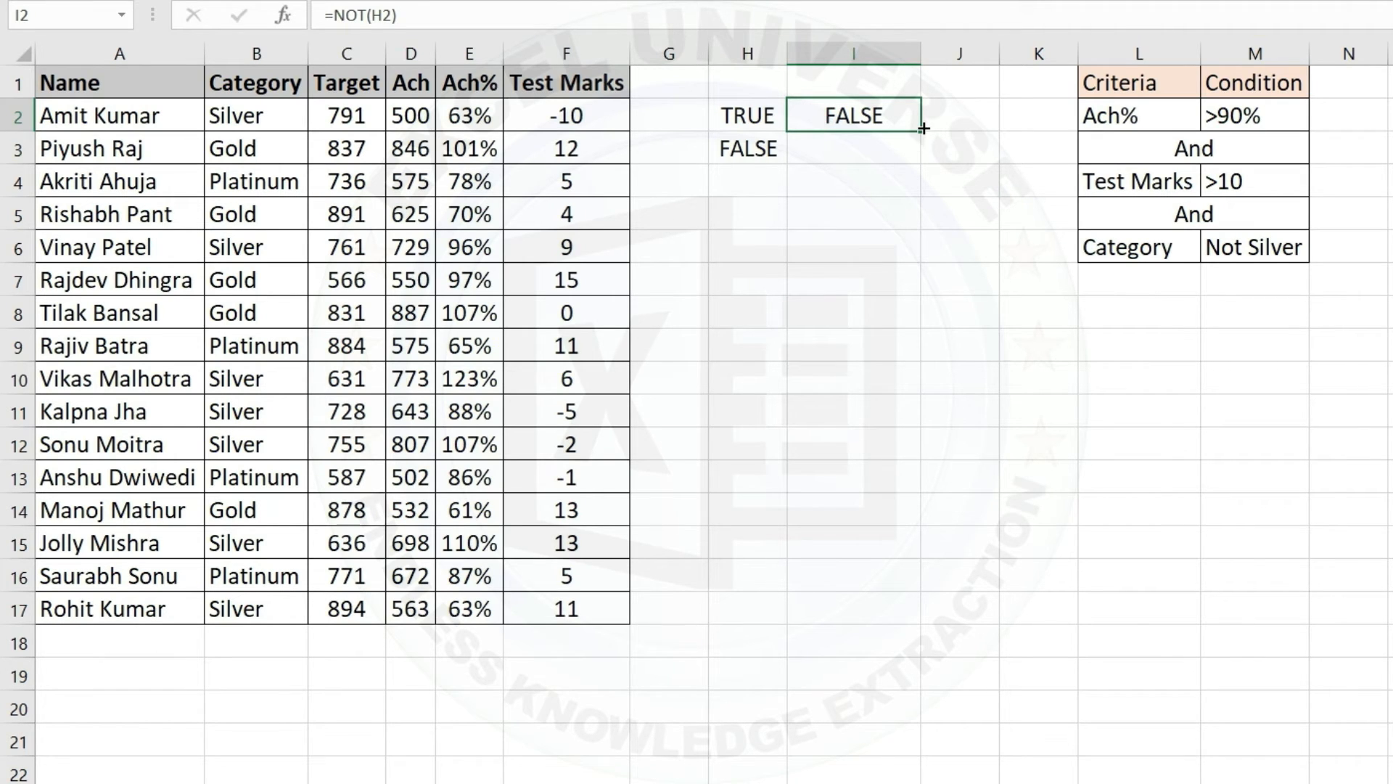
click(896, 145)
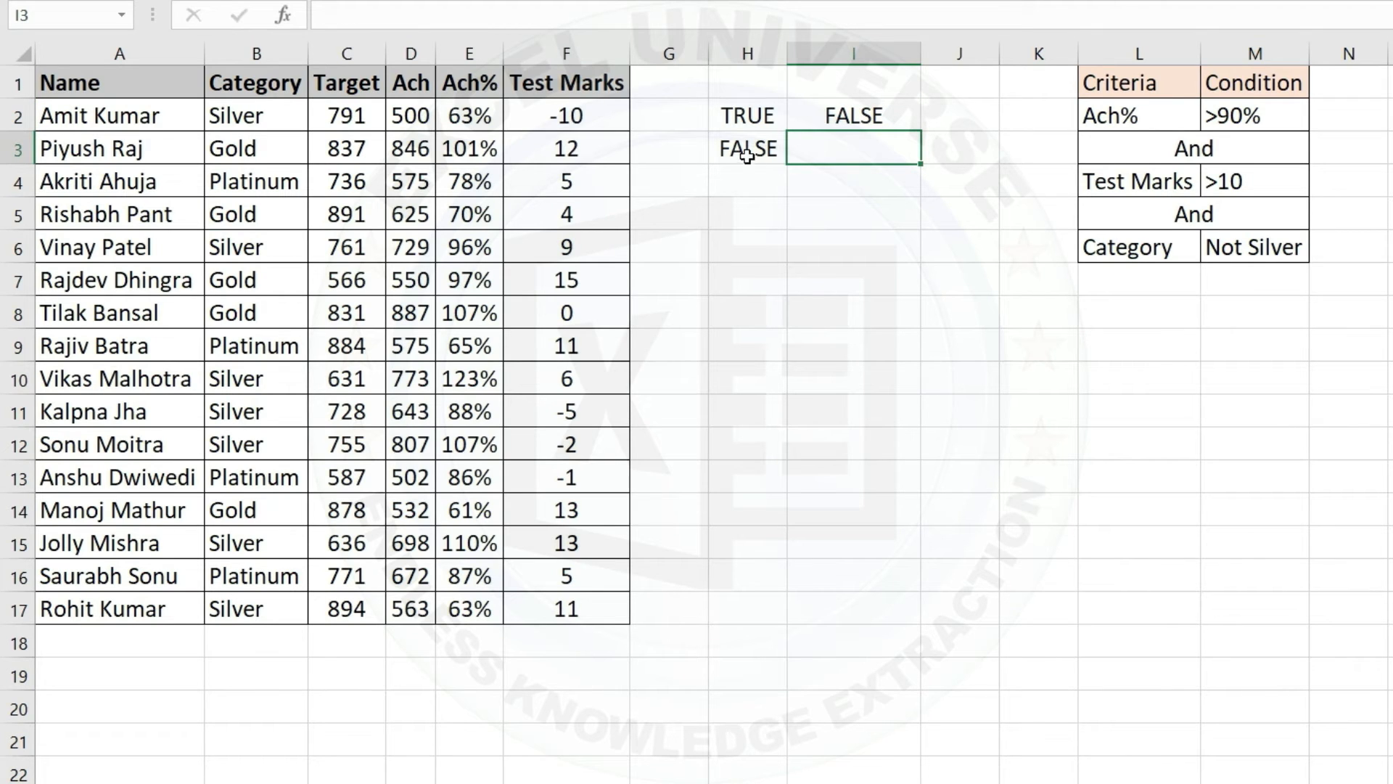
key(ctrl+d)
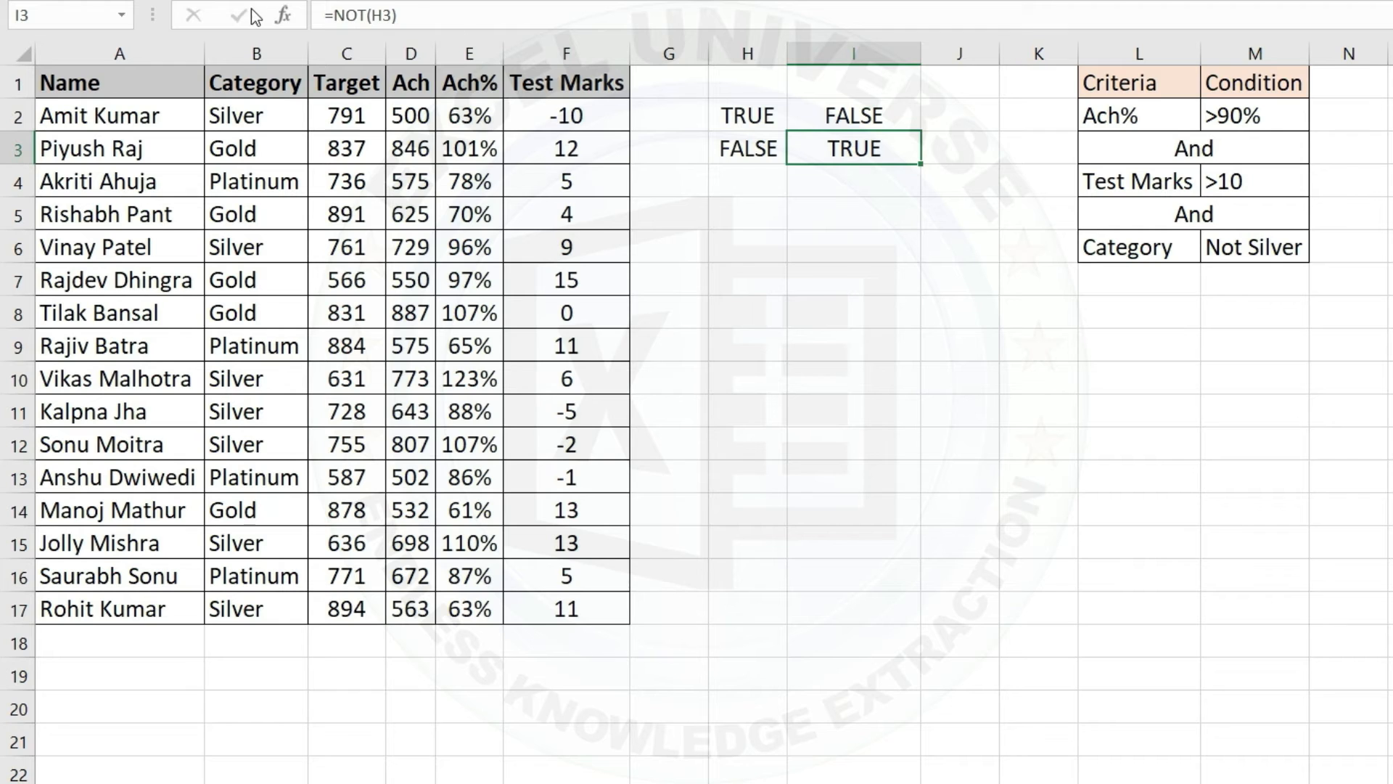
click(283, 14)
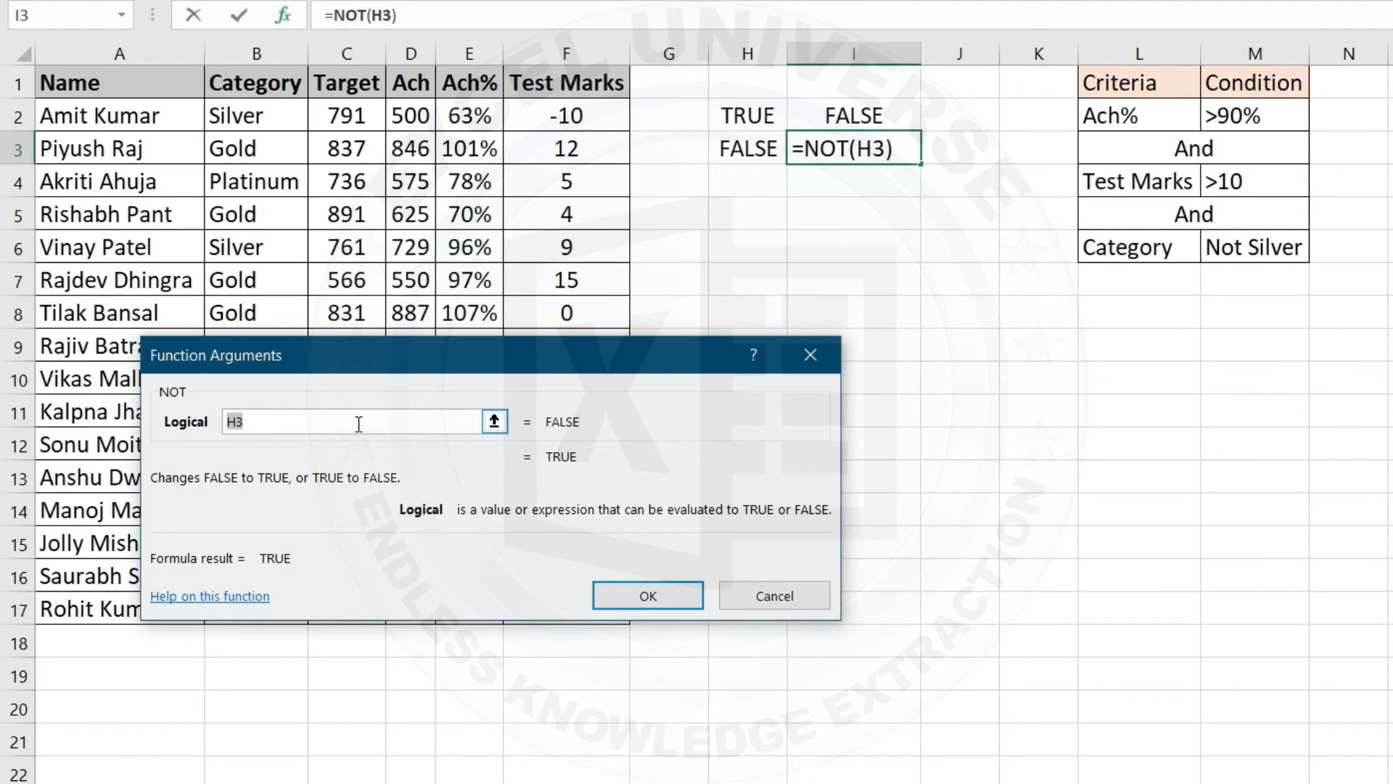
key(Return)
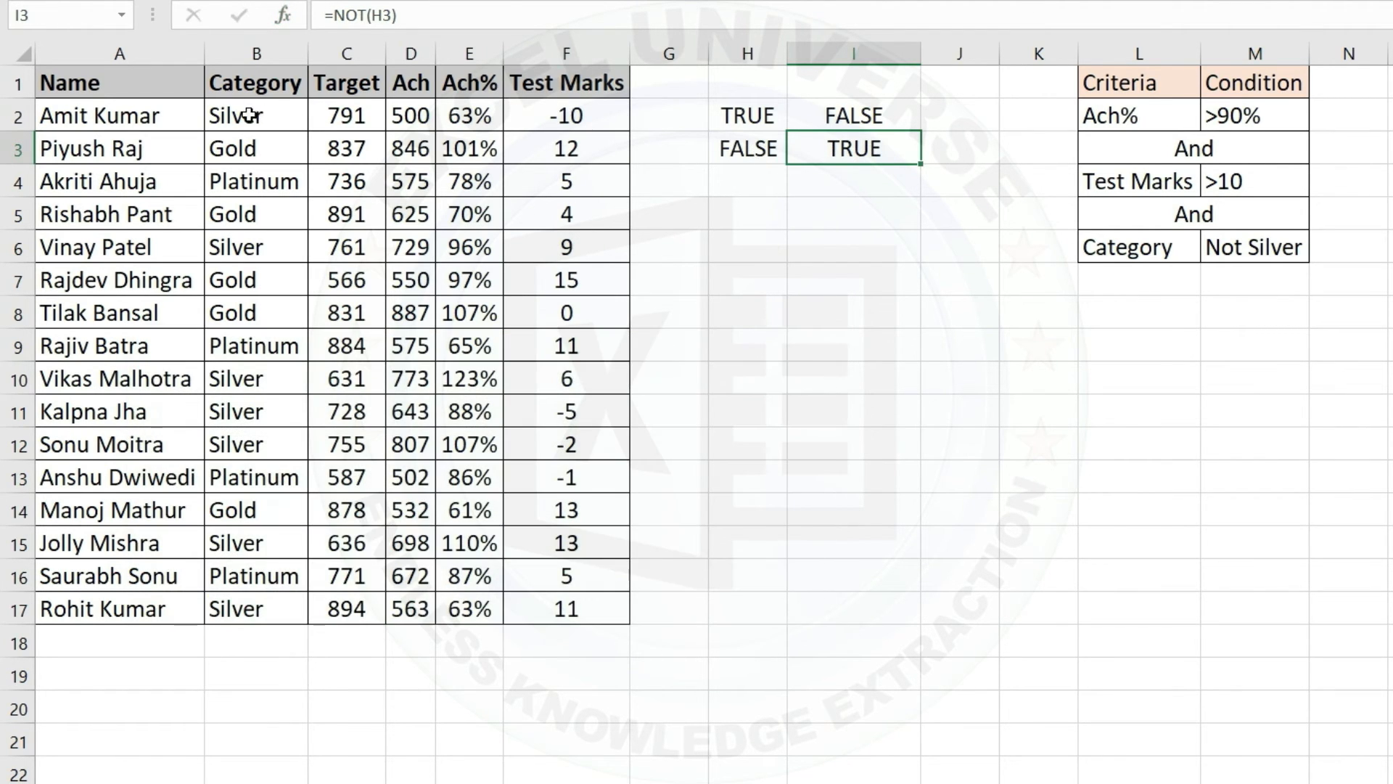
- Clear the sample values and NOT formulas from columns H and I
drag(156, 85, 580, 511)
drag(737, 54, 812, 54)
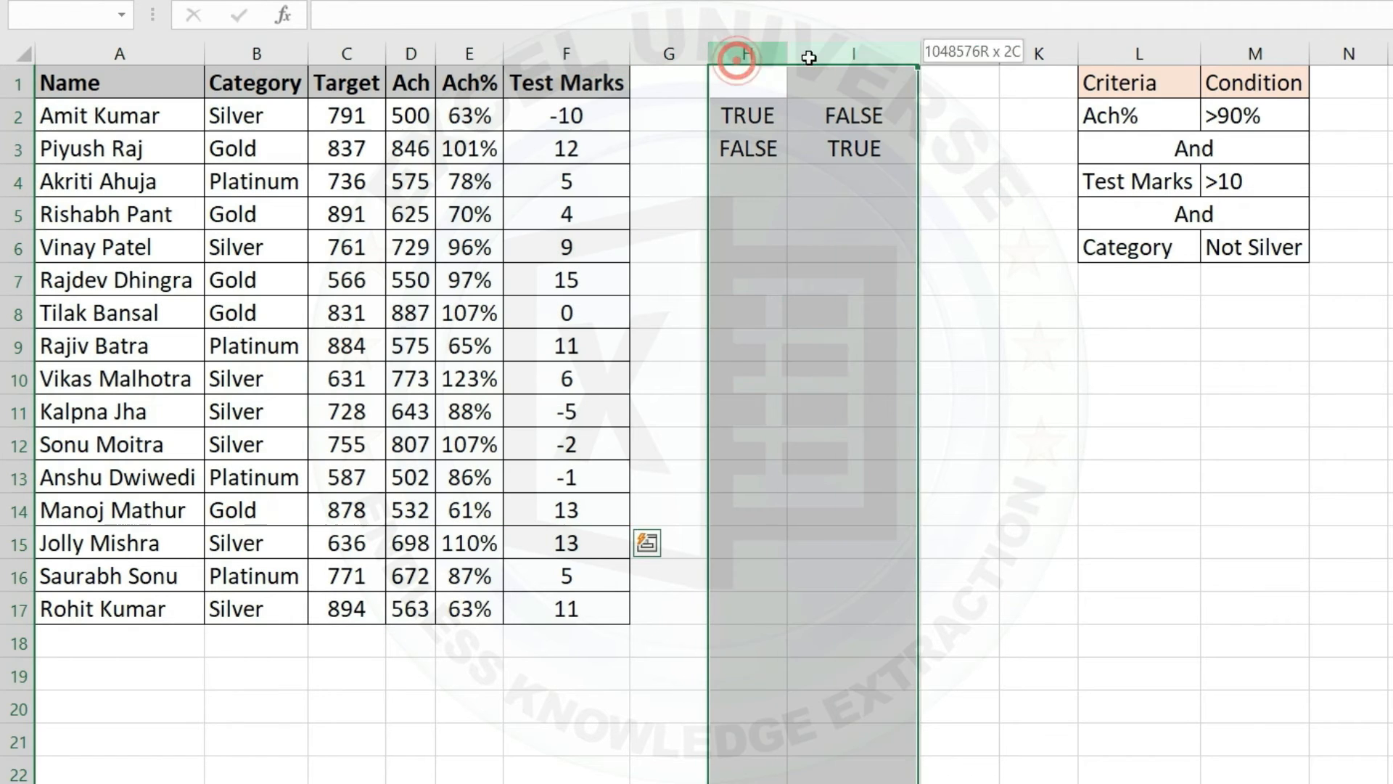
key(Delete)
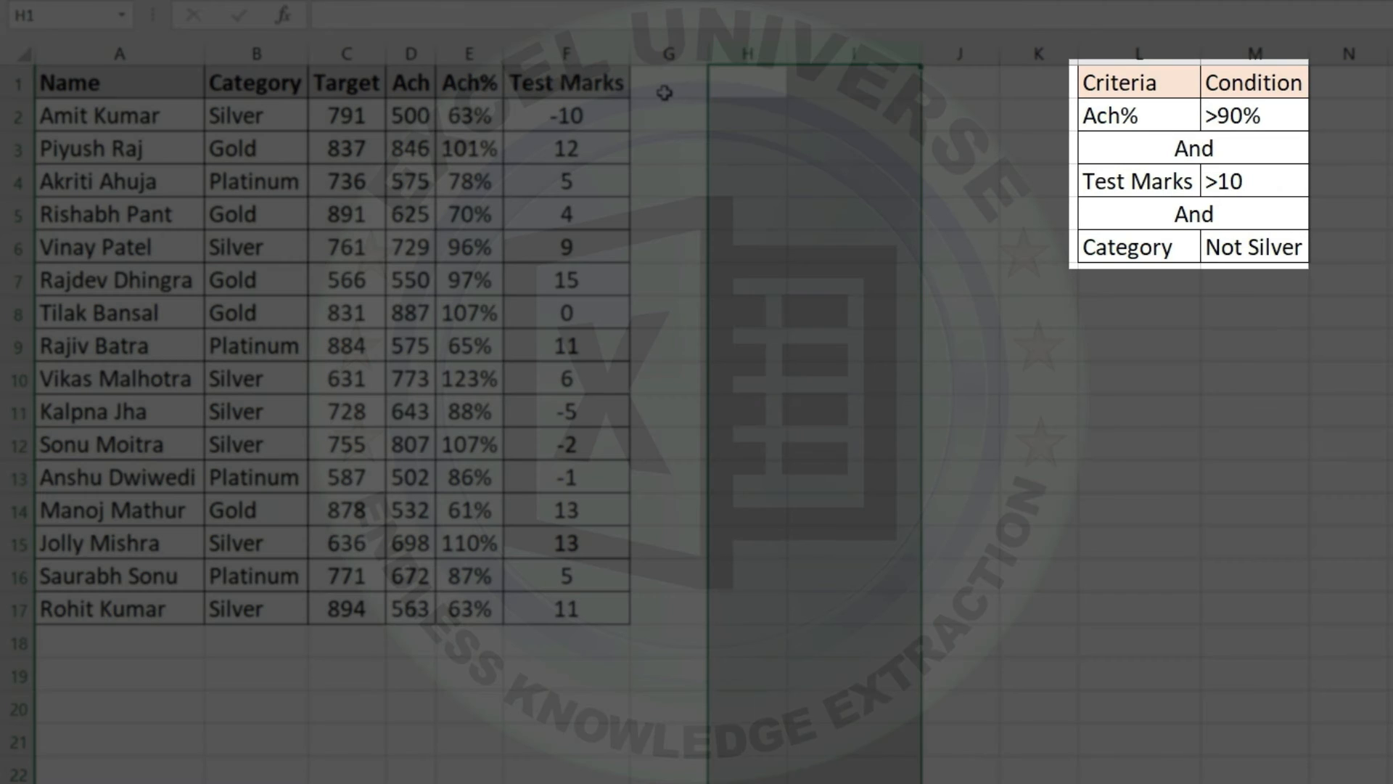
- Add a "Result" header in G1 and copy the Test Marks column's formatting onto column G
click(664, 93)
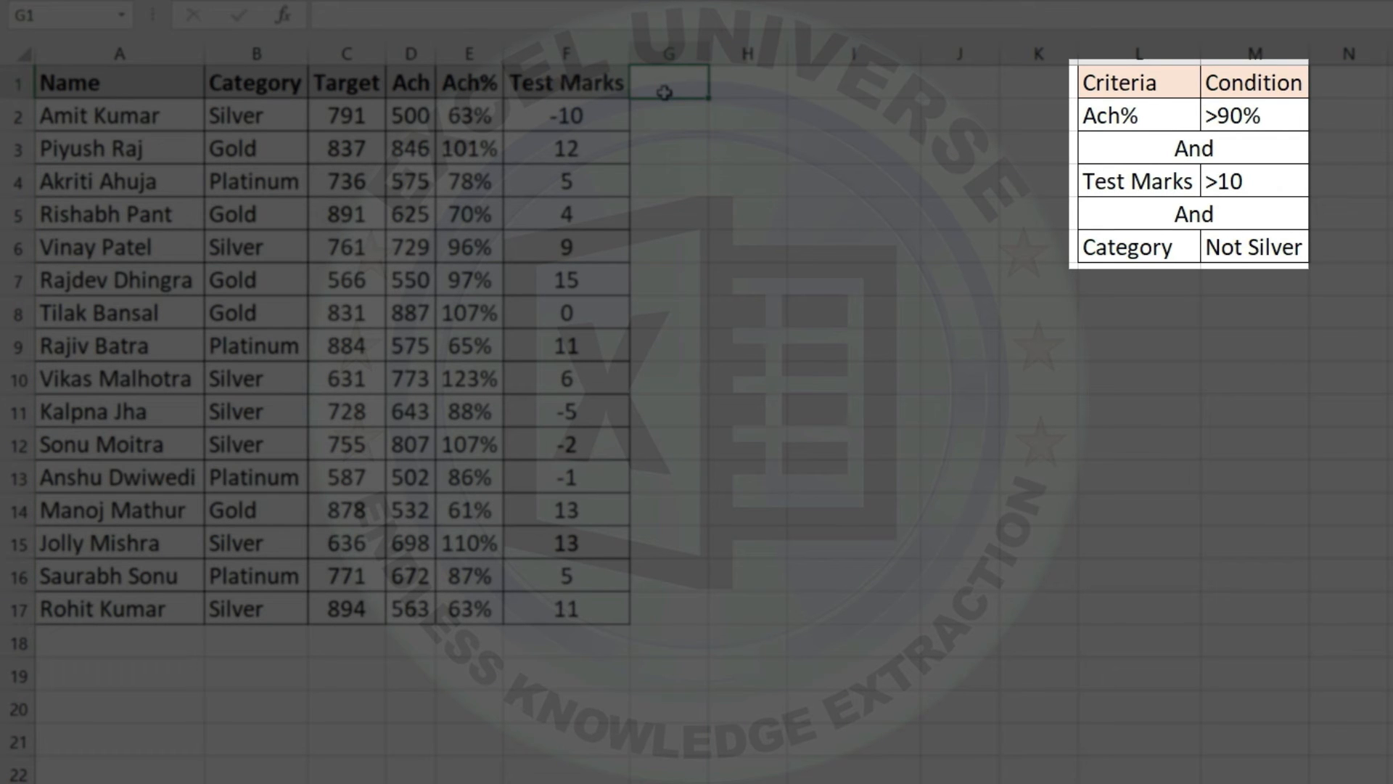
text(Result)
key(Return)
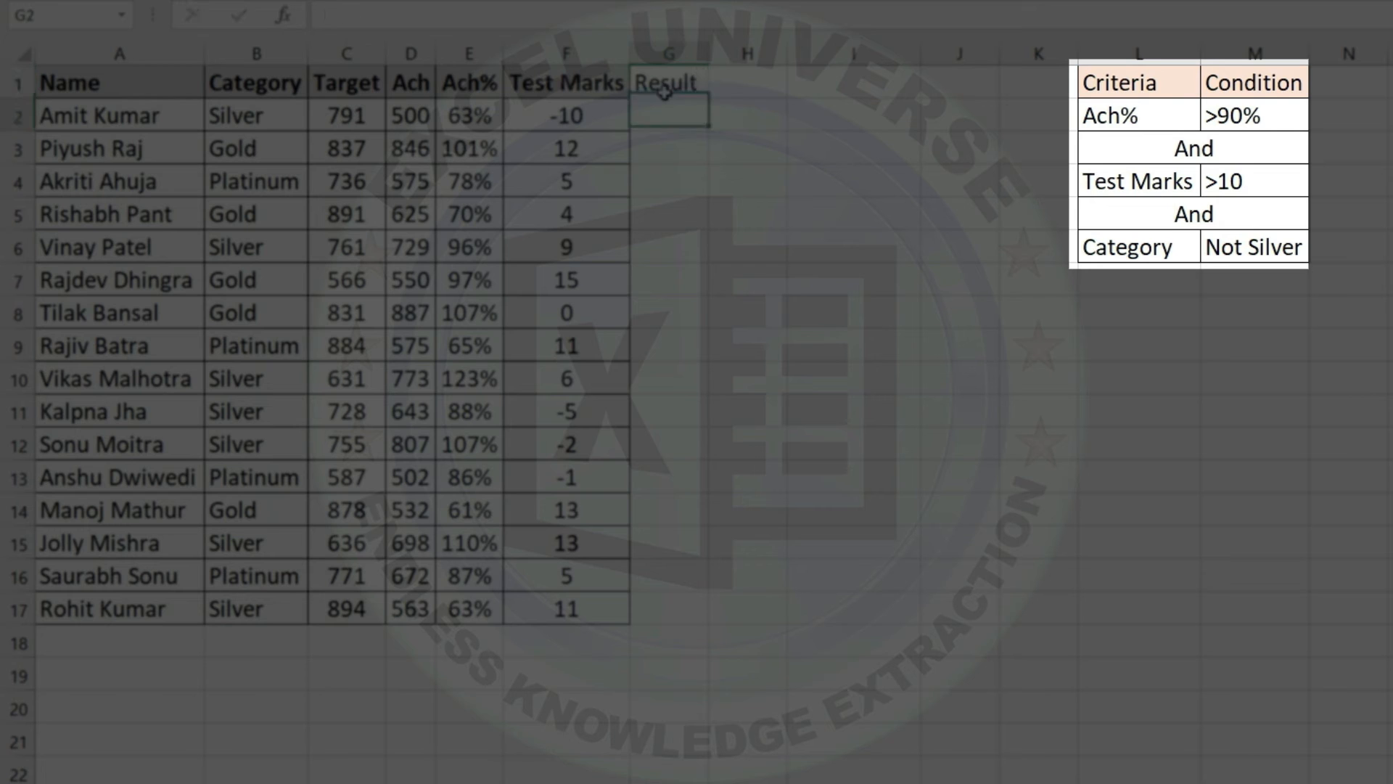
click(573, 53)
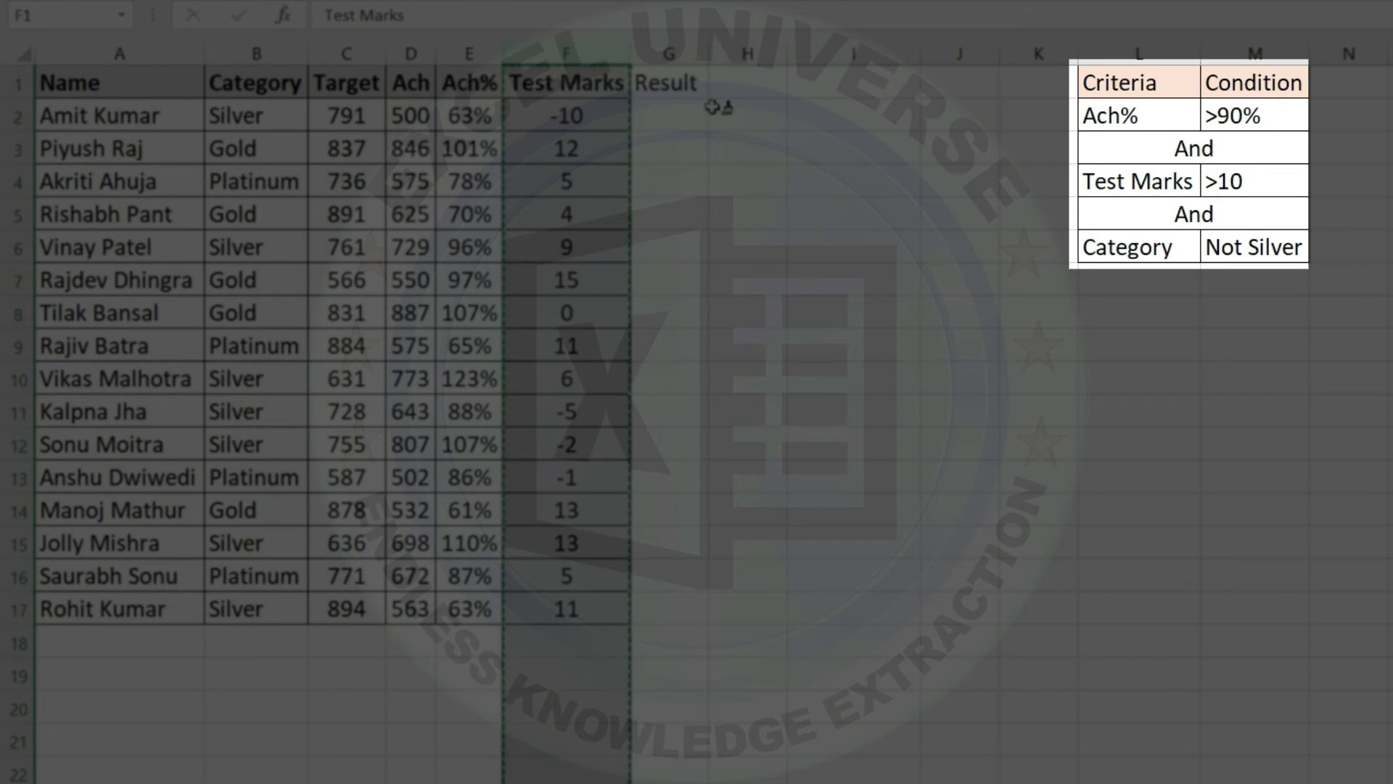
click(675, 55)
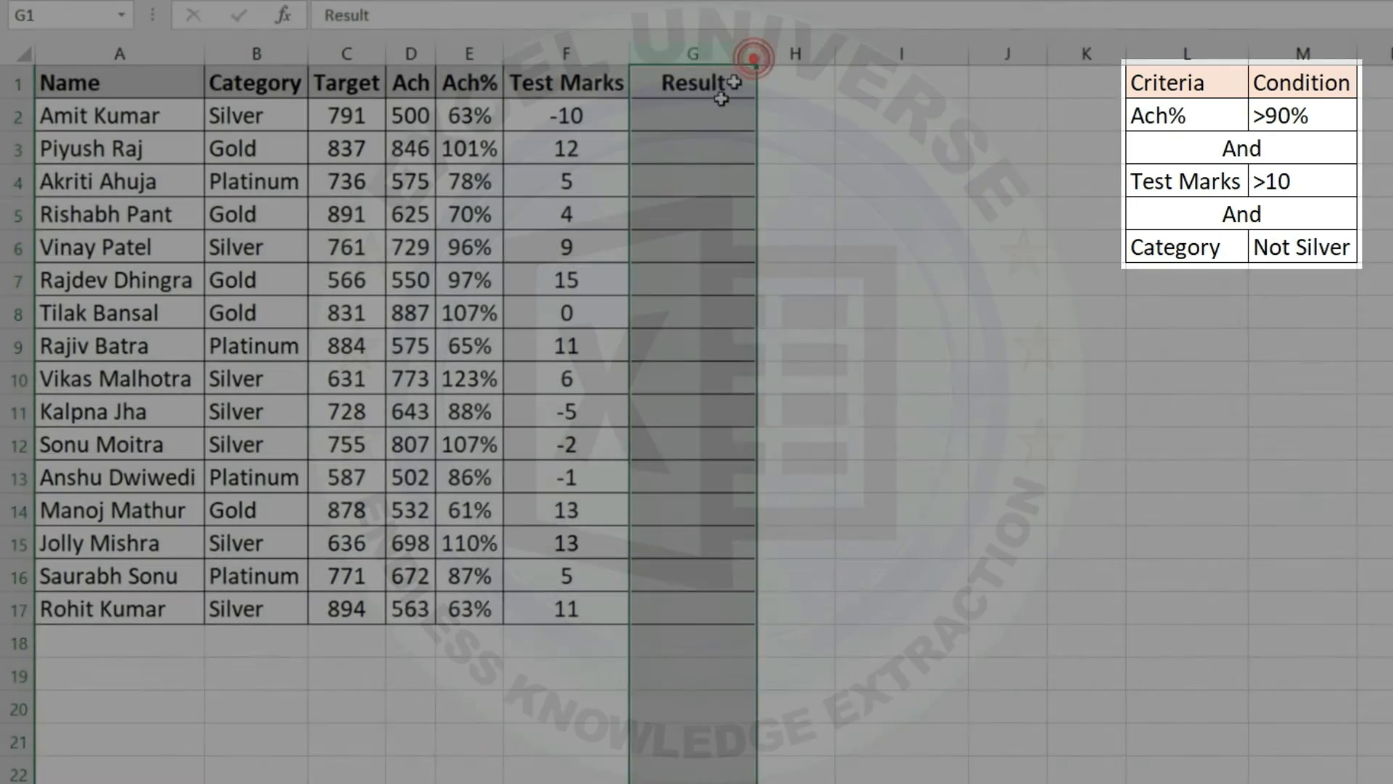
- Begin an AND formula in G2 with the conditions E2>90% and F2>10 as its first two arguments
click(719, 117)
text(=AND()
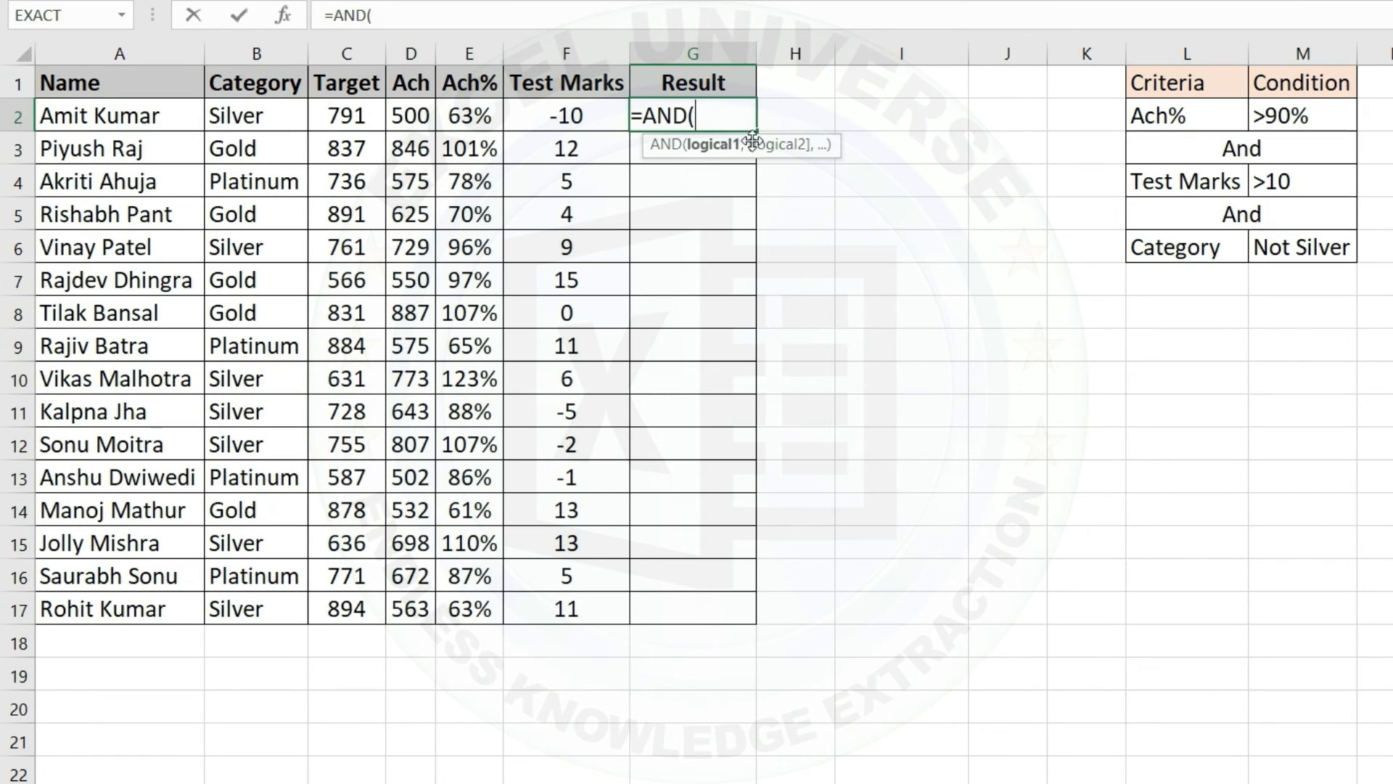
click(494, 116)
text(>90)
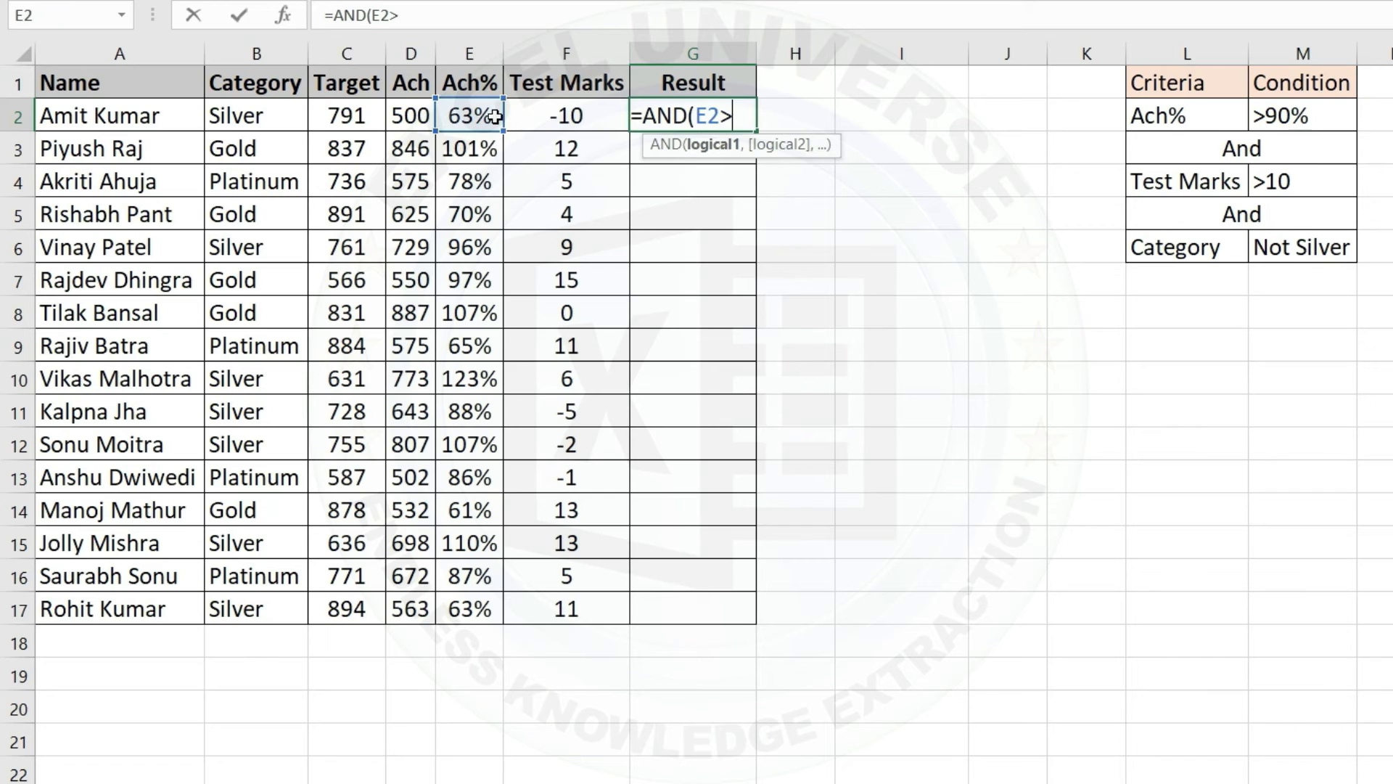
text(%,)
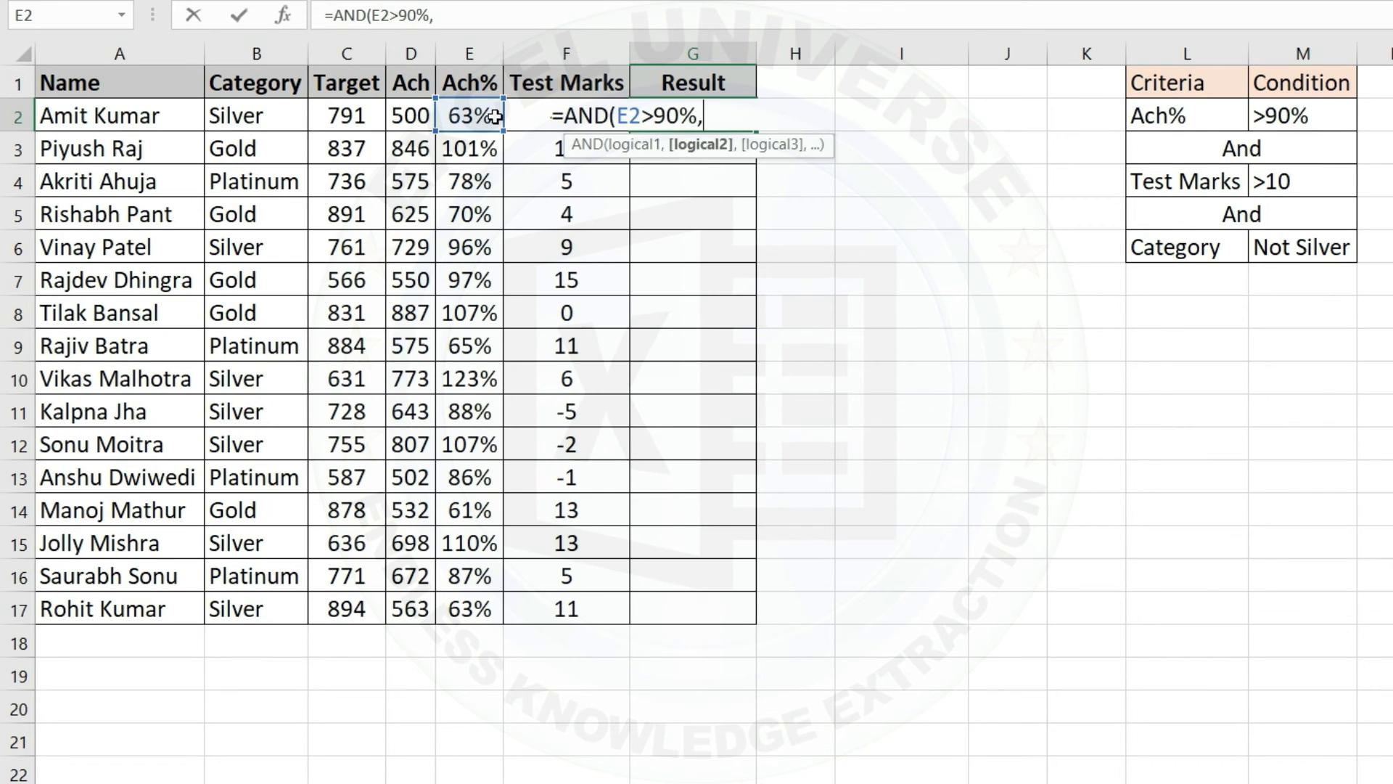
click(519, 113)
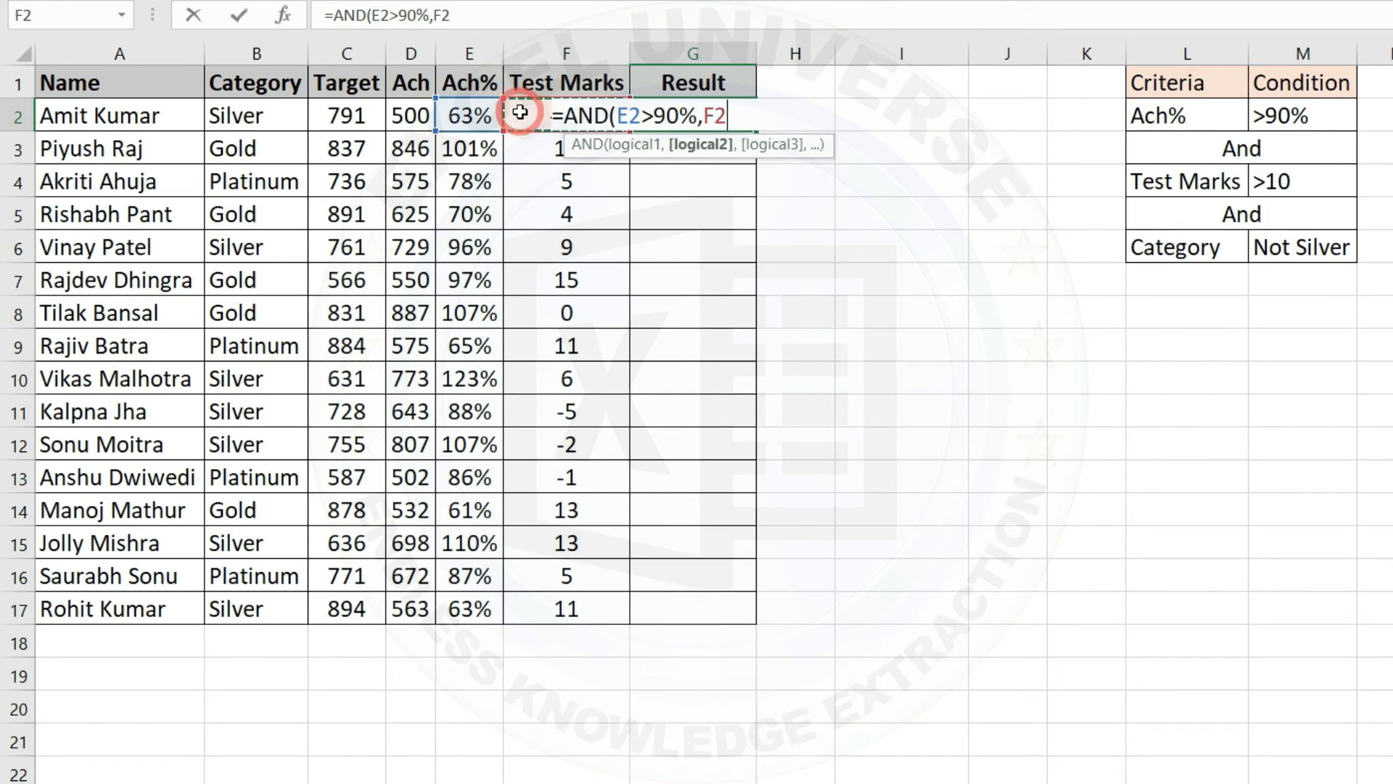
text(>10)
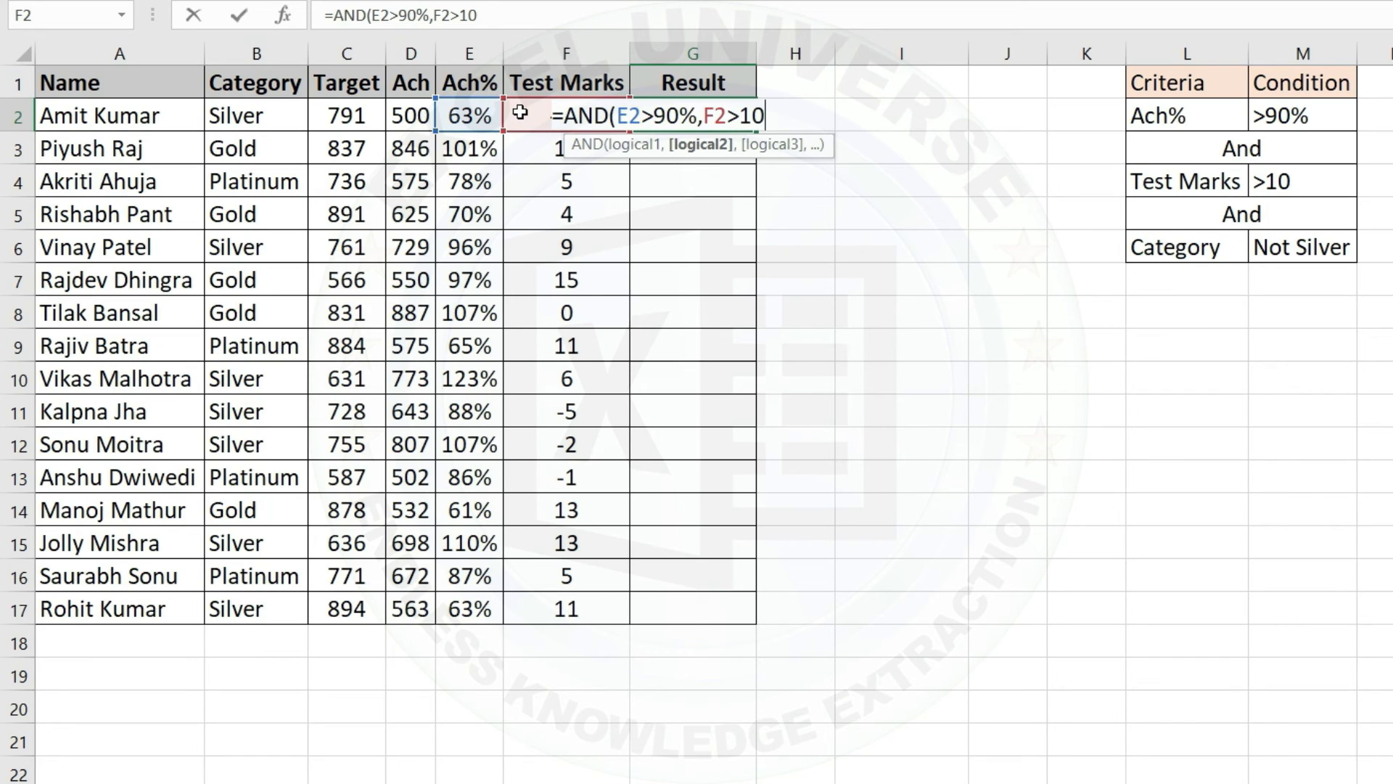
text(,)
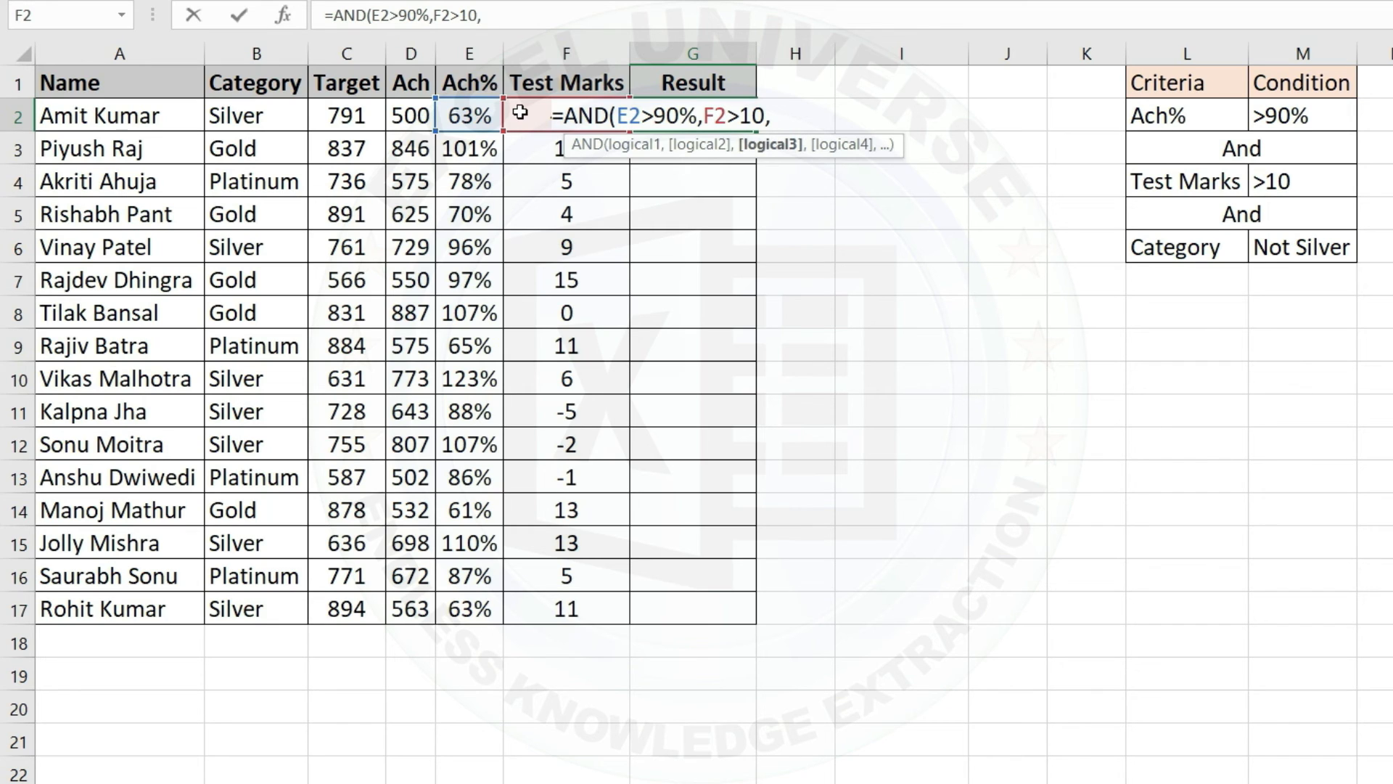
- Add NOT(B2="Silver") as the third AND condition in G2 and complete the formula
text(not)
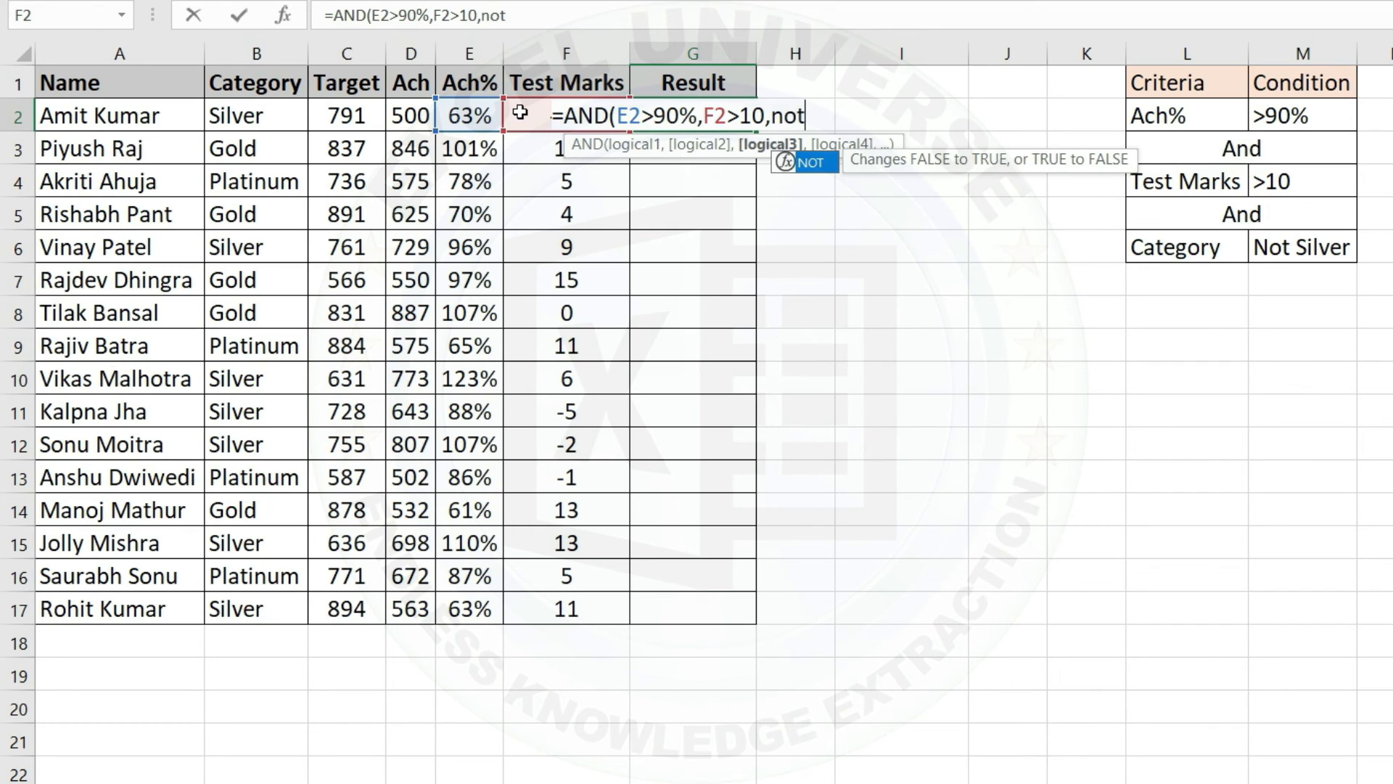
key(Tab)
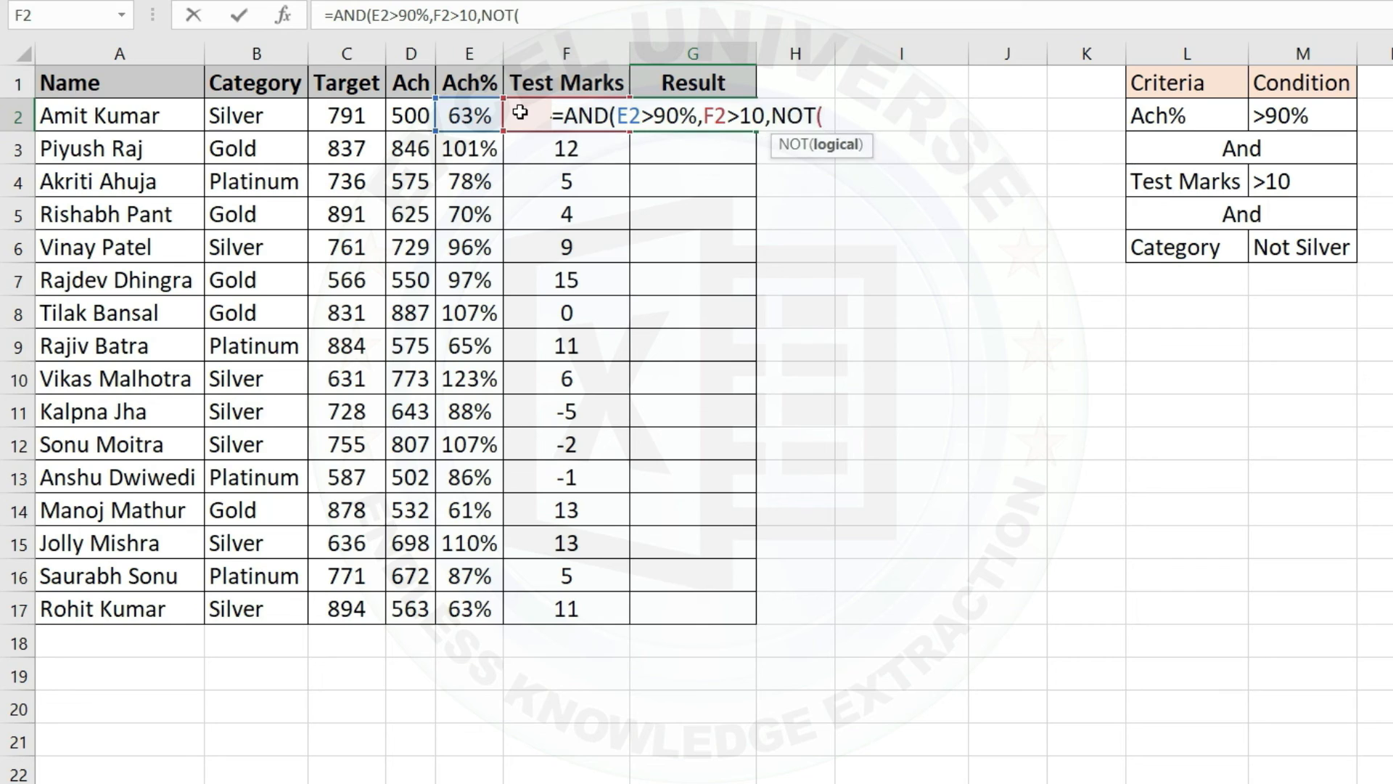
click(247, 113)
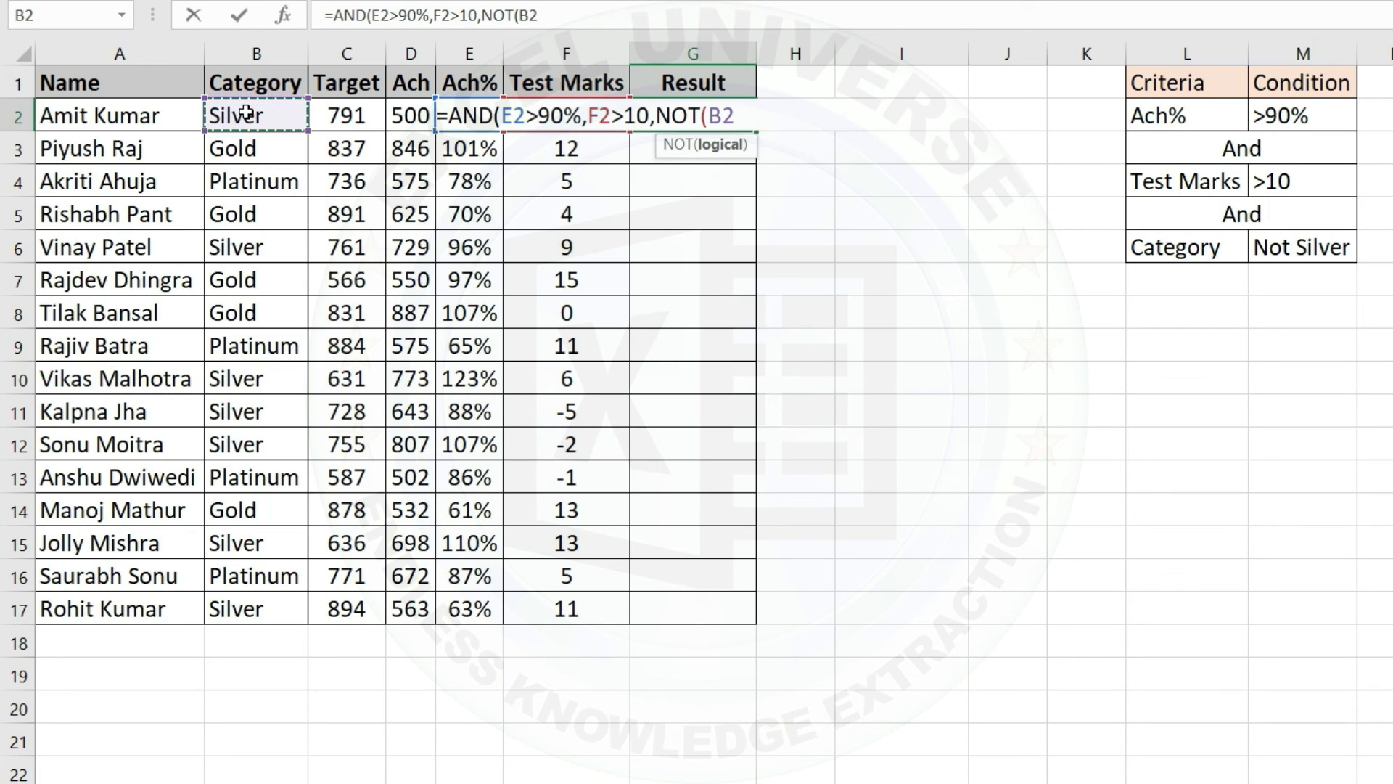
text(="Silver")
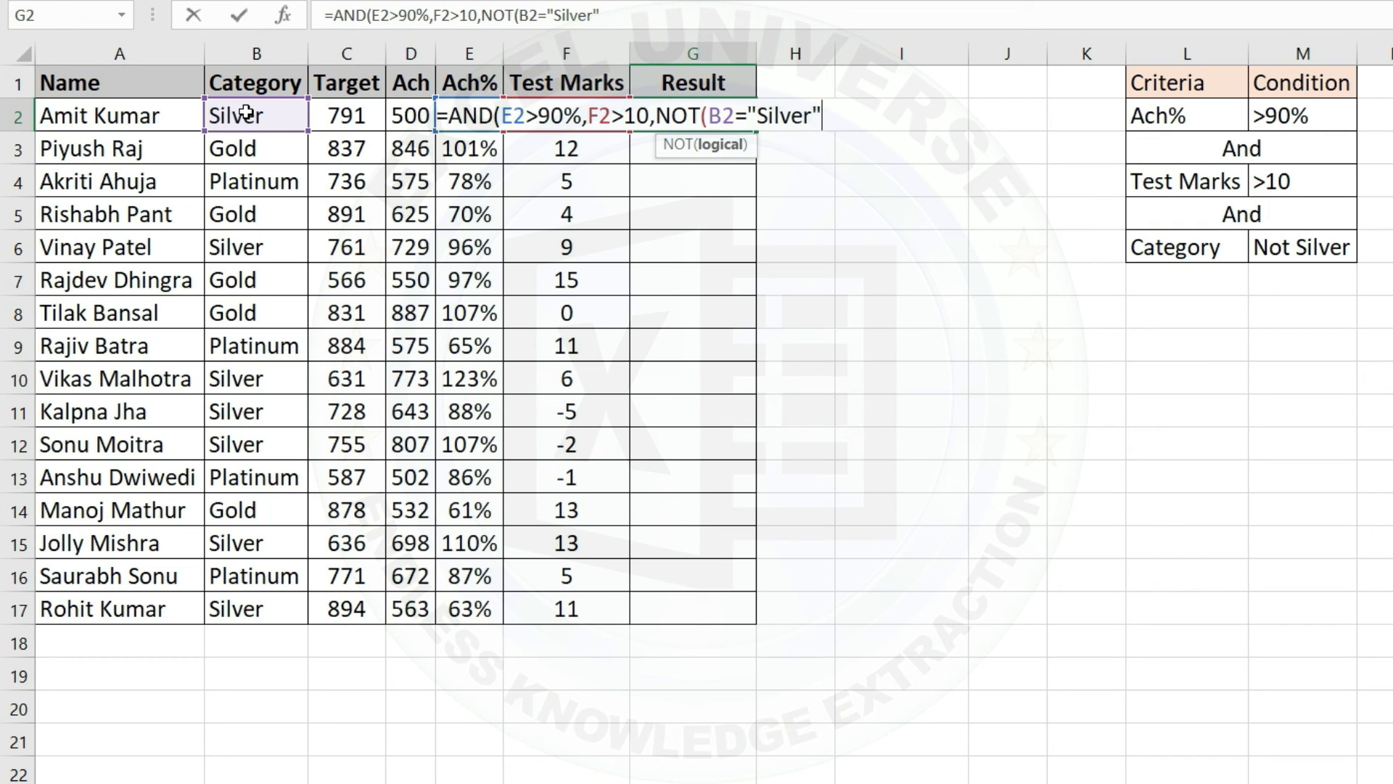
text()))
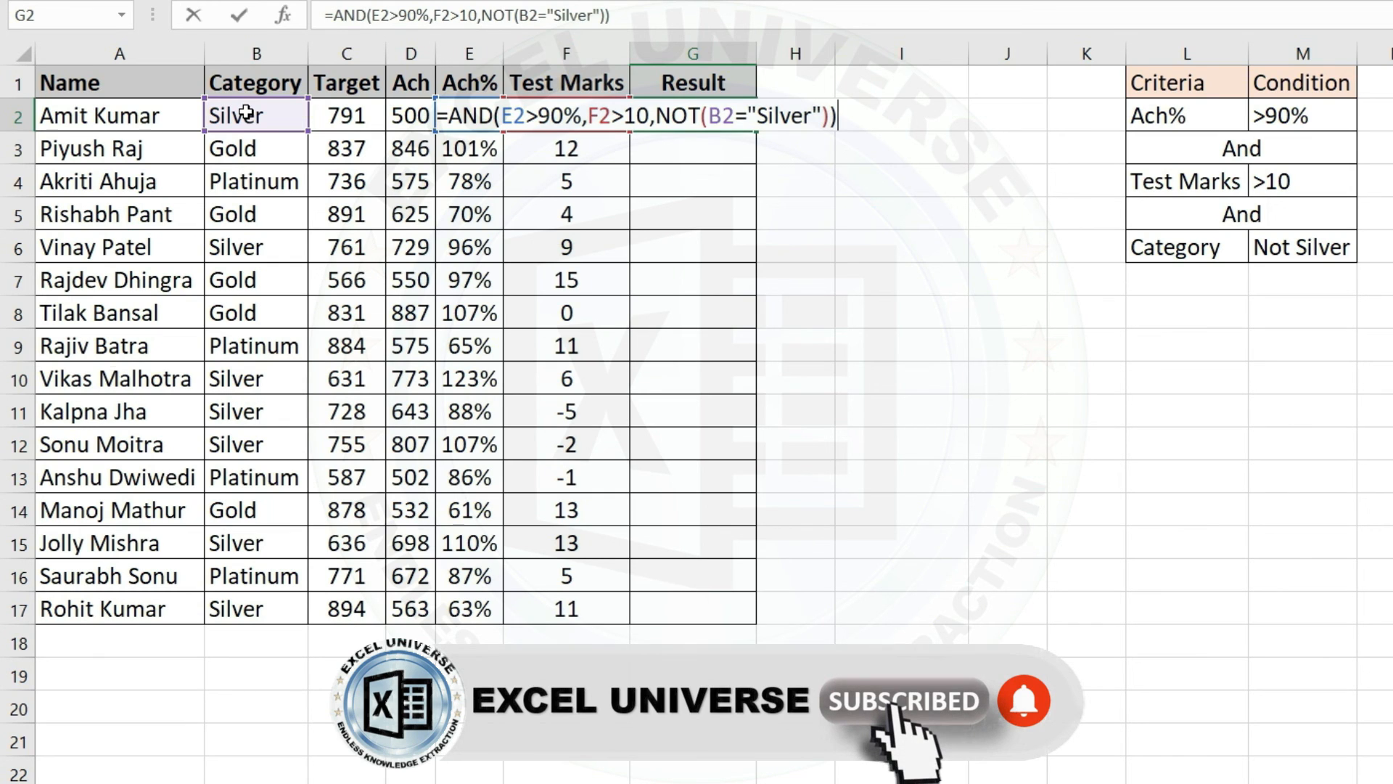
key(Return)
- Fill the combined AND and NOT formula from G2 down to G17 and select G3 to check its result
click(718, 112)
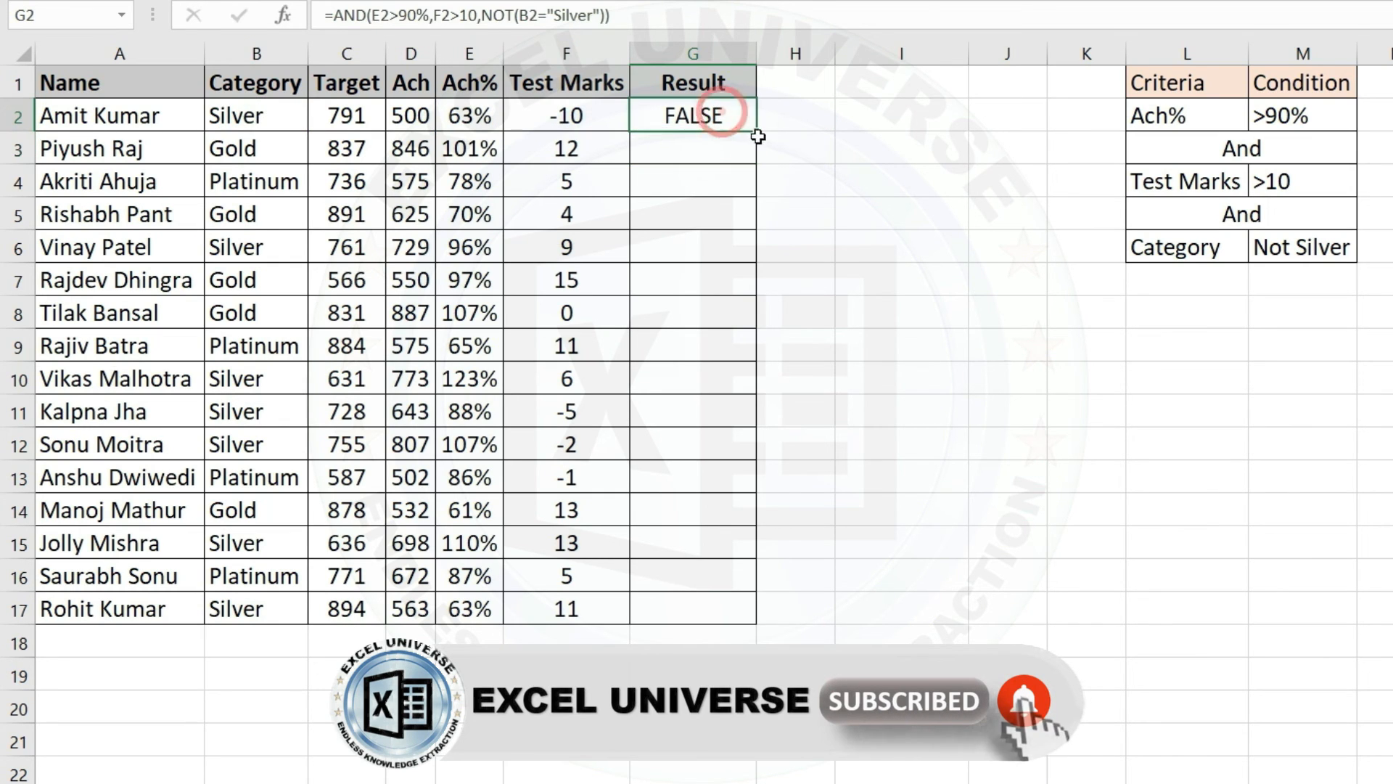
double_click(755, 127)
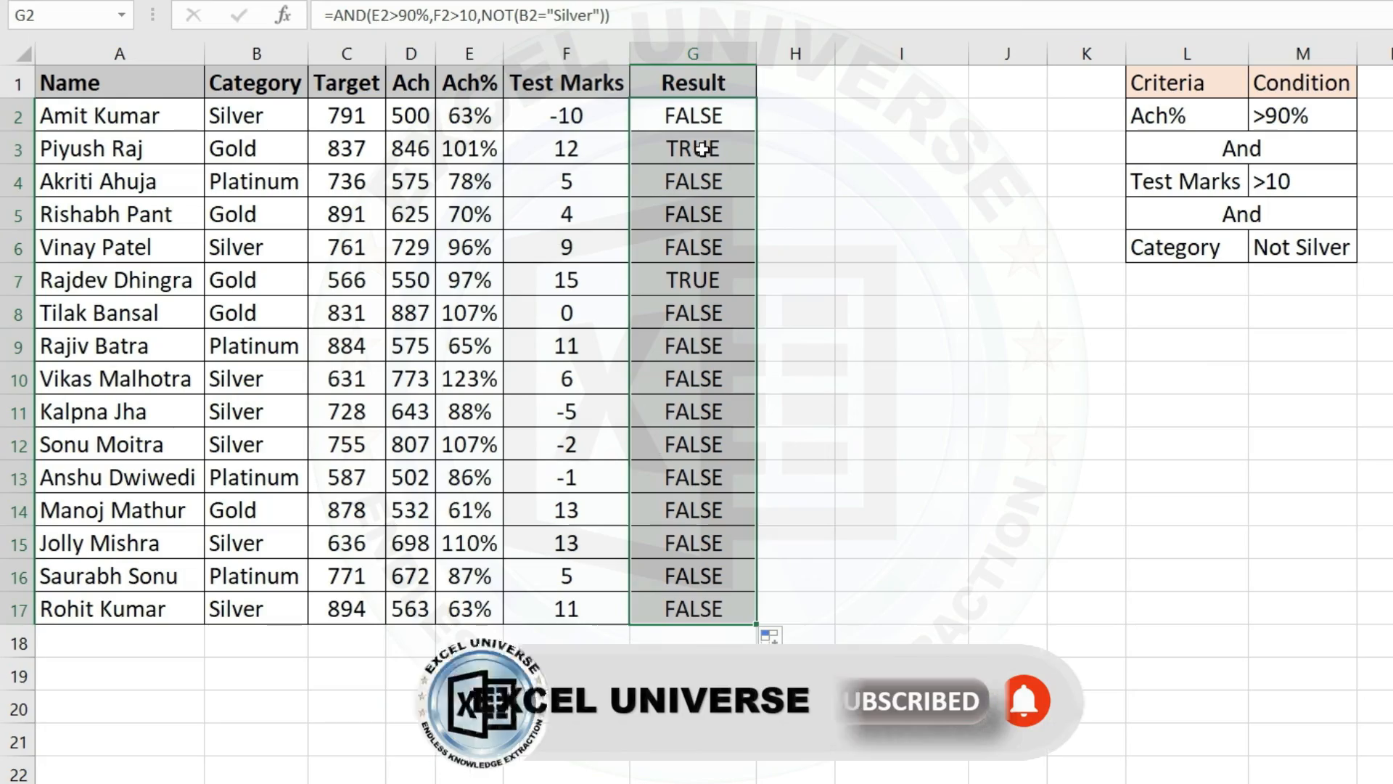
click(702, 149)
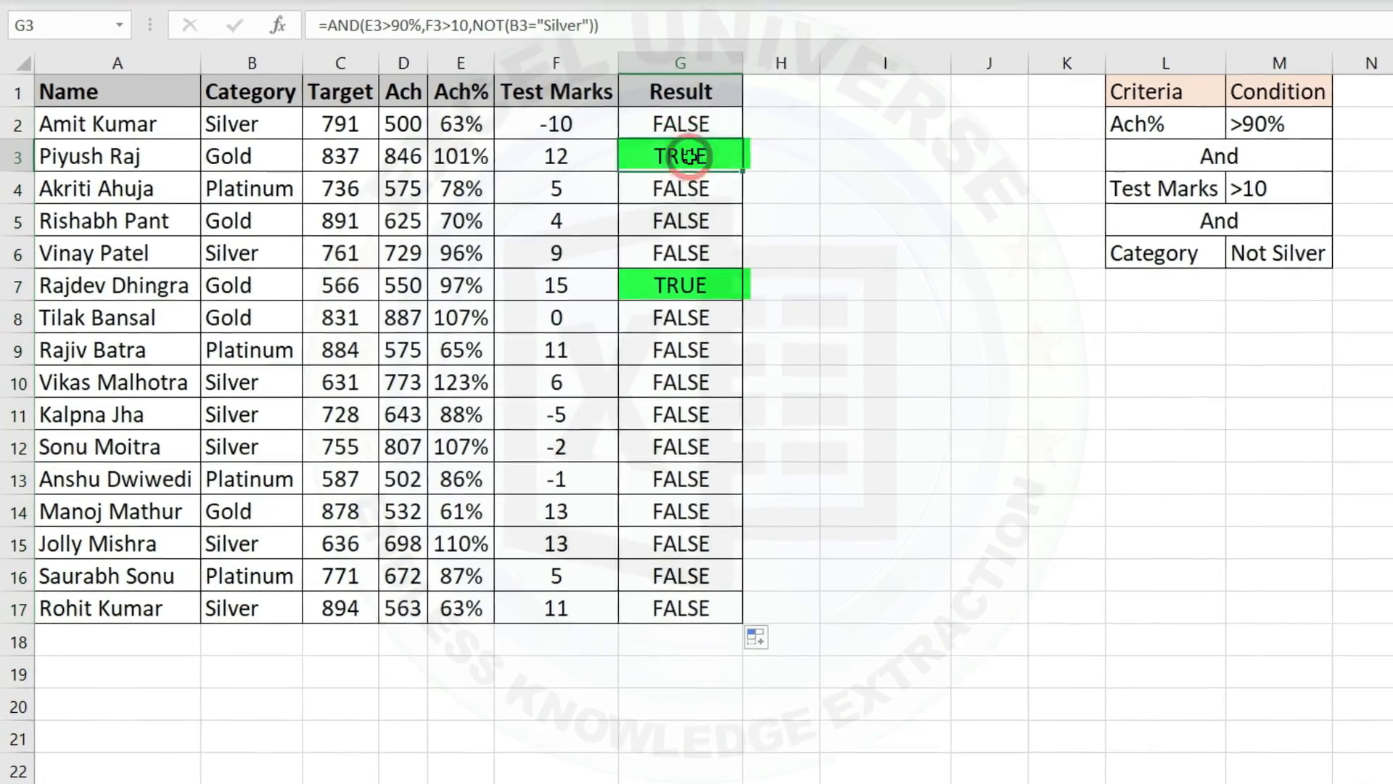